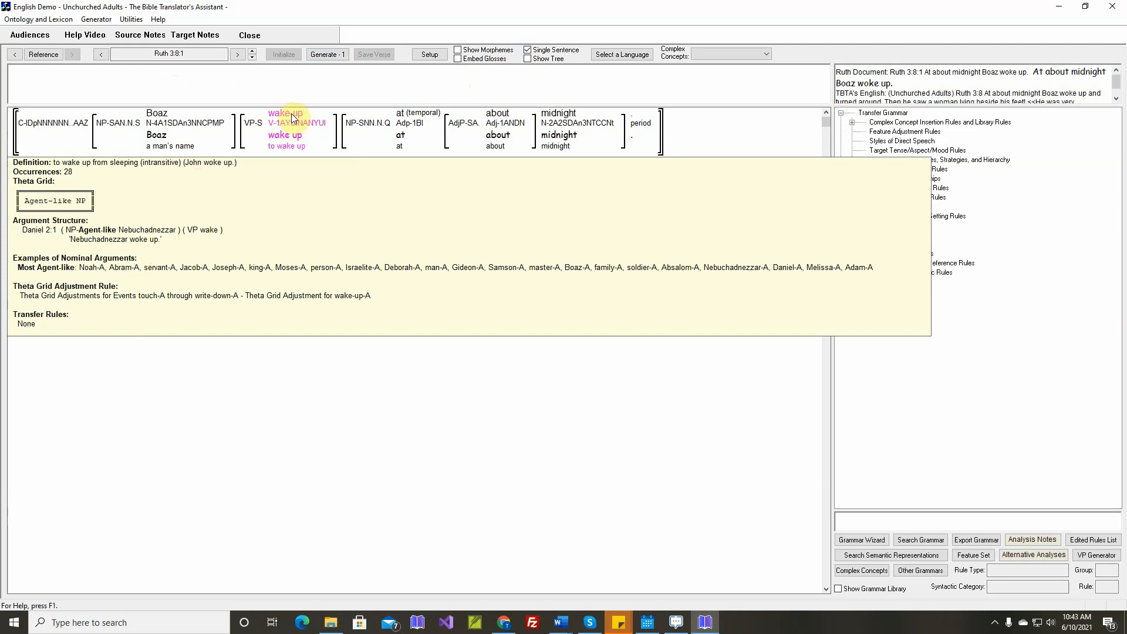
Add "up" as a Post-Verbal Modifier to the "wake up" verb stem
double_click(301, 136)
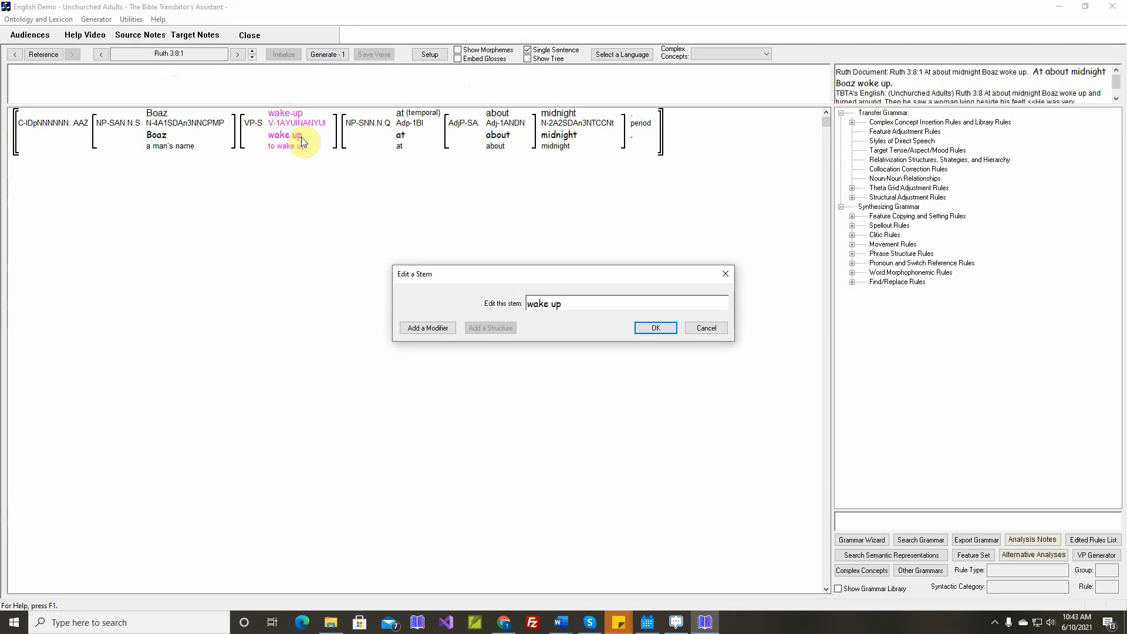
left_click(421, 328)
type("up")
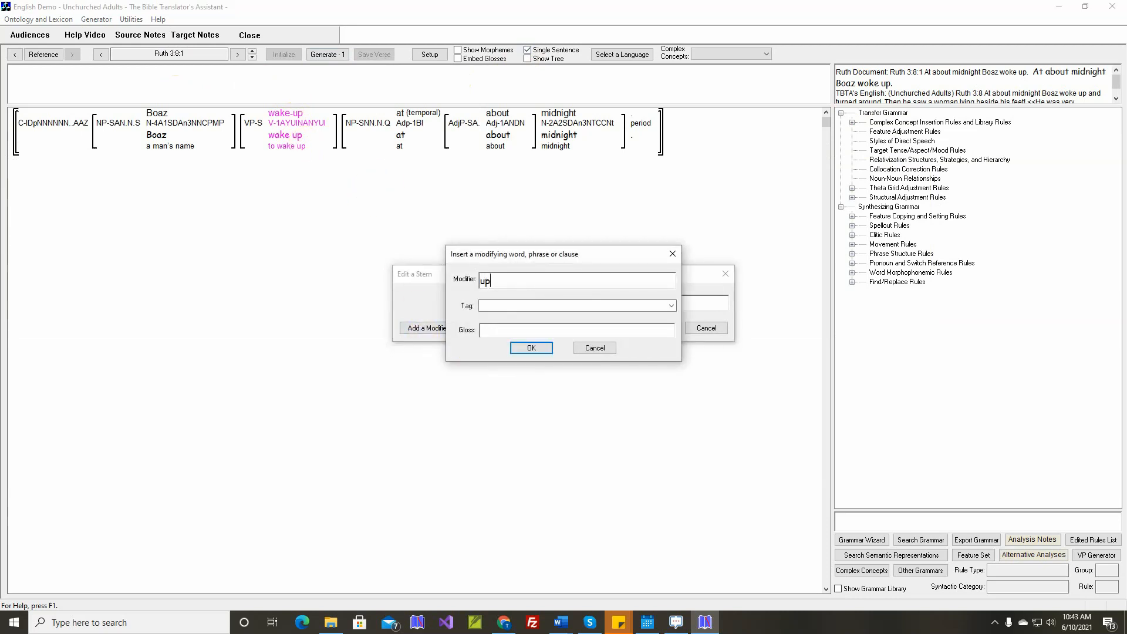
left_click(670, 306)
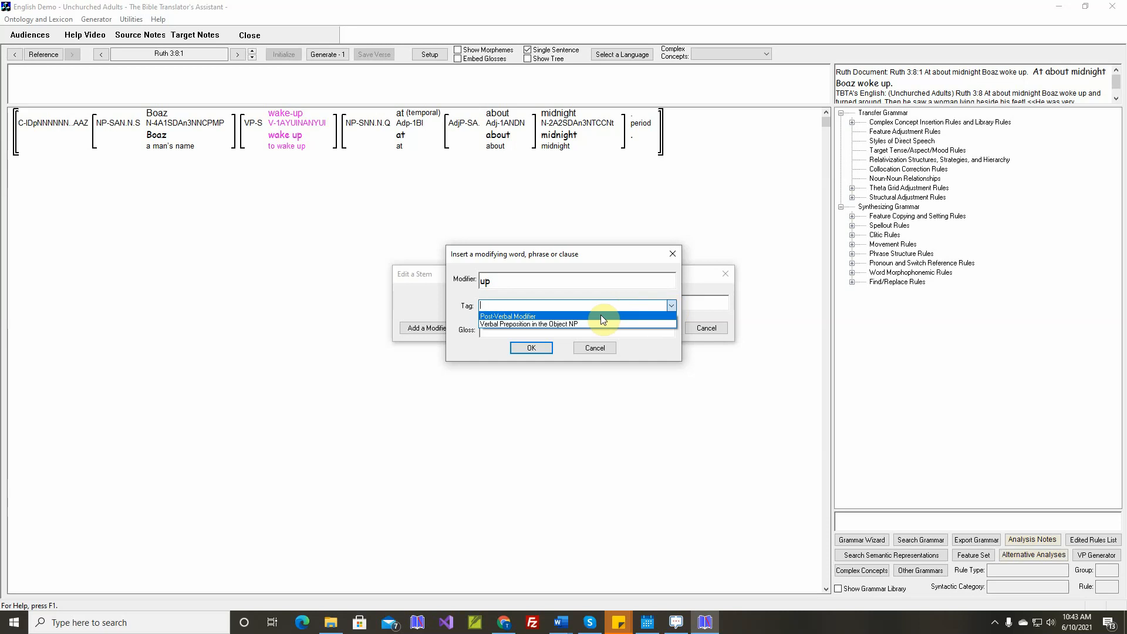
left_click(600, 316)
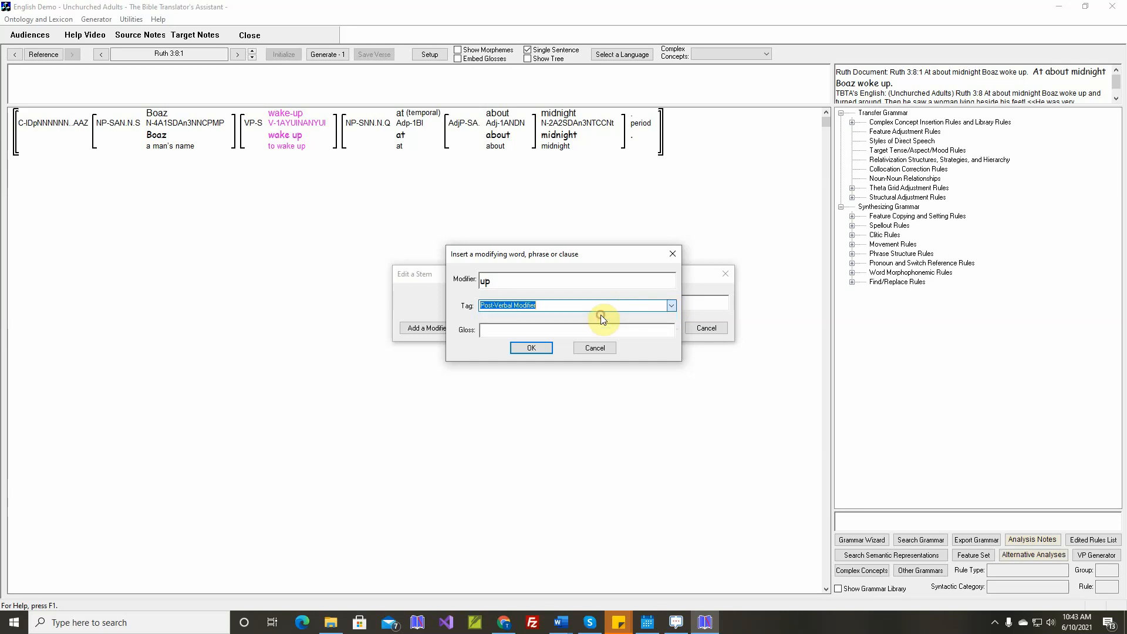
left_click(531, 348)
left_click(651, 329)
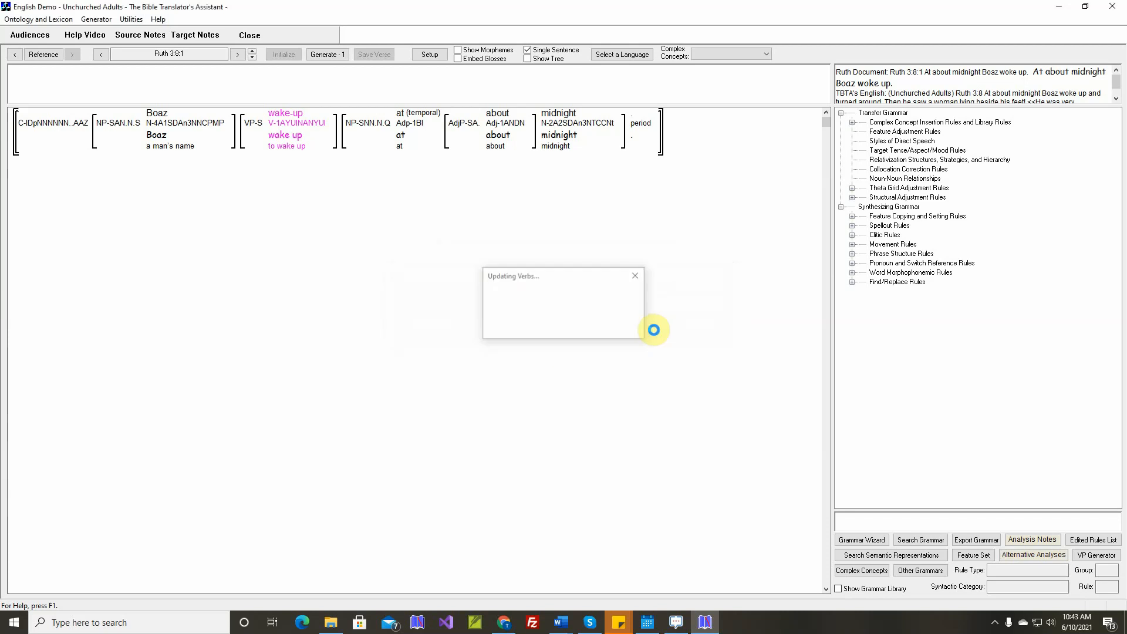
Set the Past form of the "wake up" stem to "woke"
double_click(440, 316)
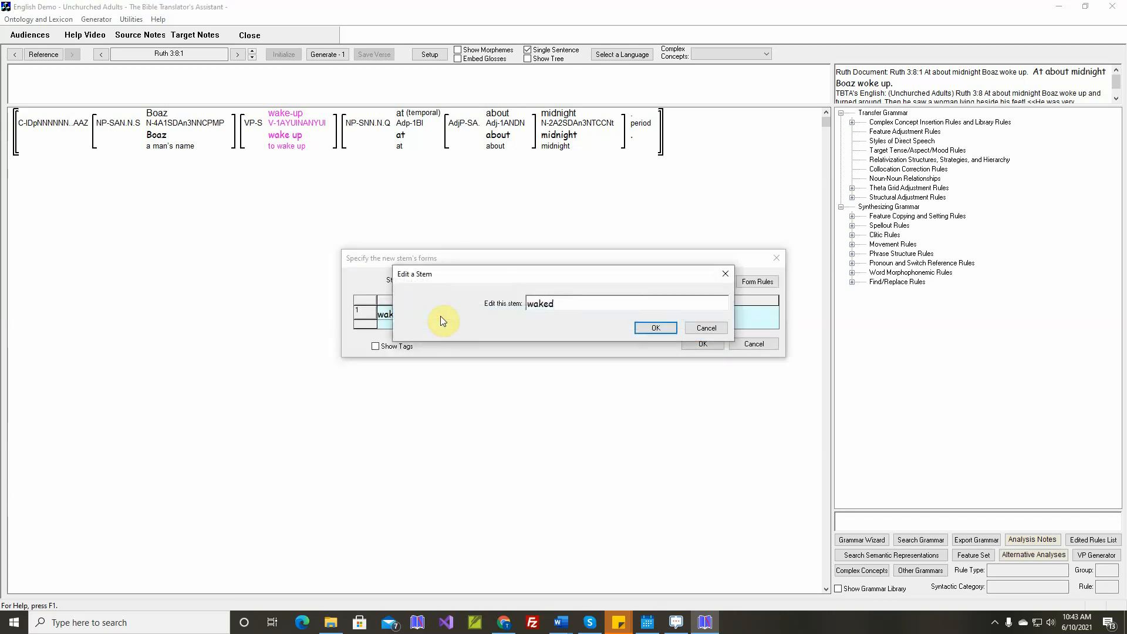
key("BackSpace")
key("BackSpace")
key("BackSpace")
key("BackSpace")
type("oke")
key("Return")
key("Return")
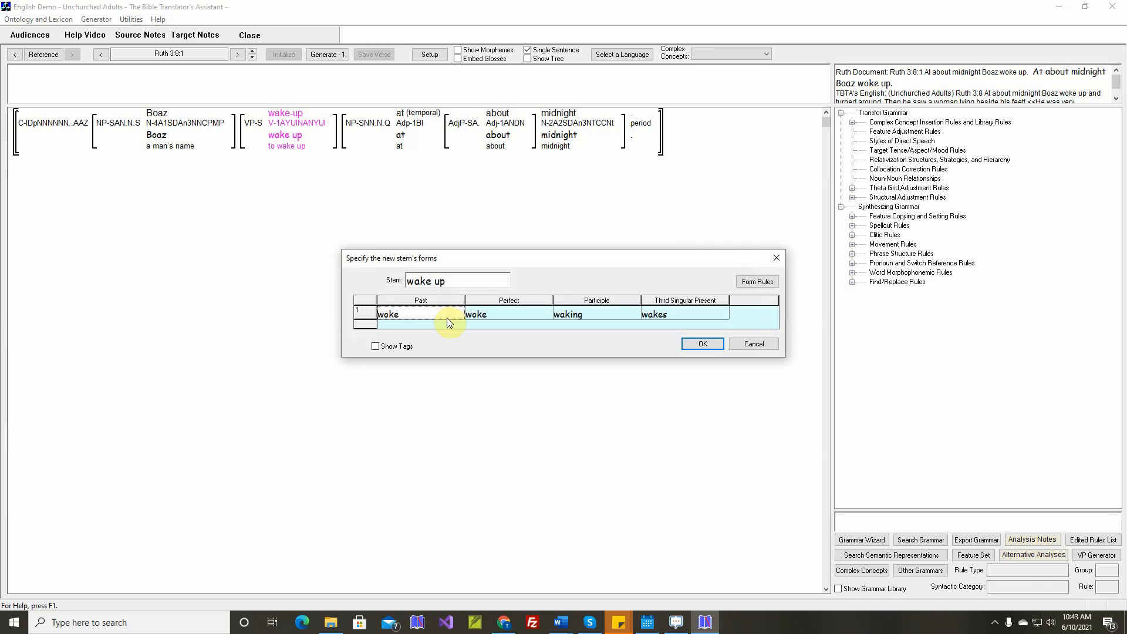
Set the stem's Perfect form to "woken" and accept its forms, gloss and comment
double_click(483, 318)
type("n")
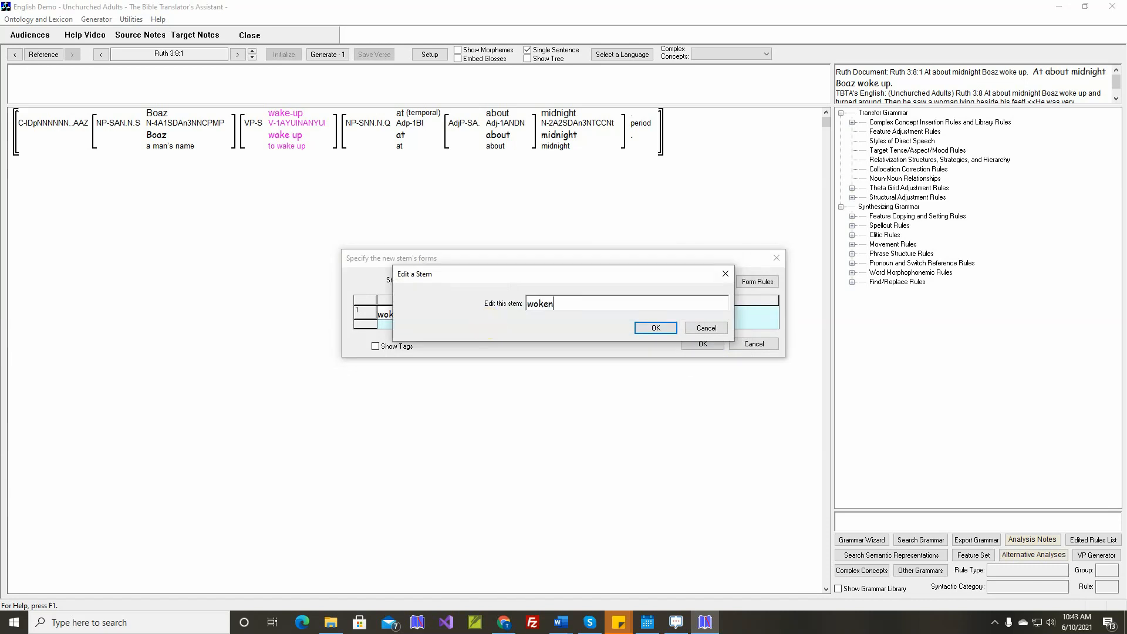
key("Return")
key("Return")
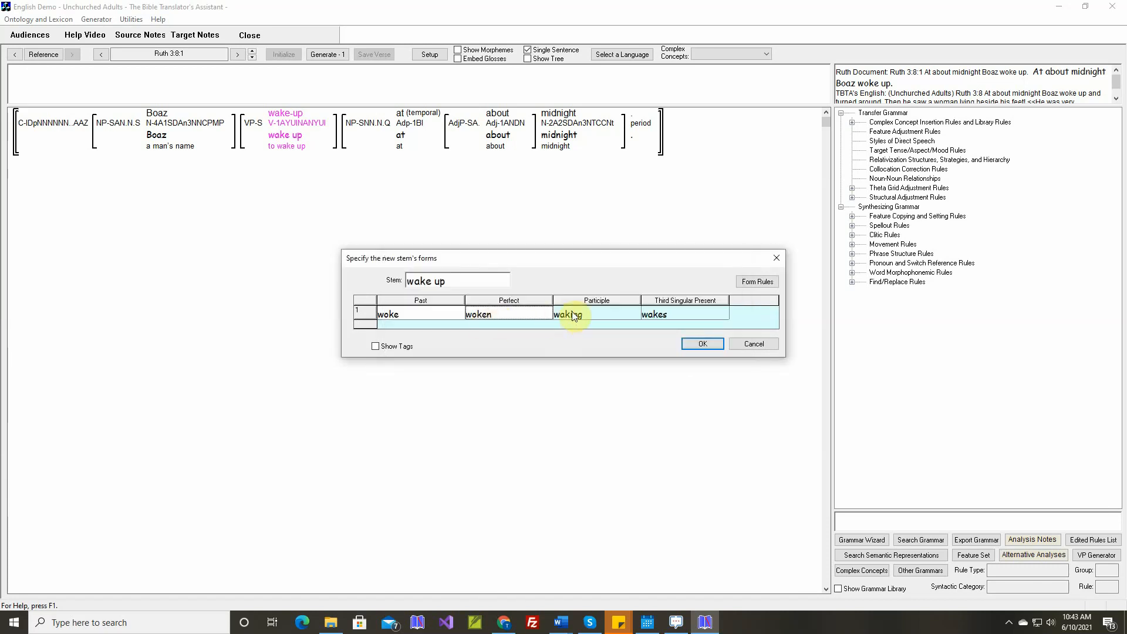
left_click(694, 347)
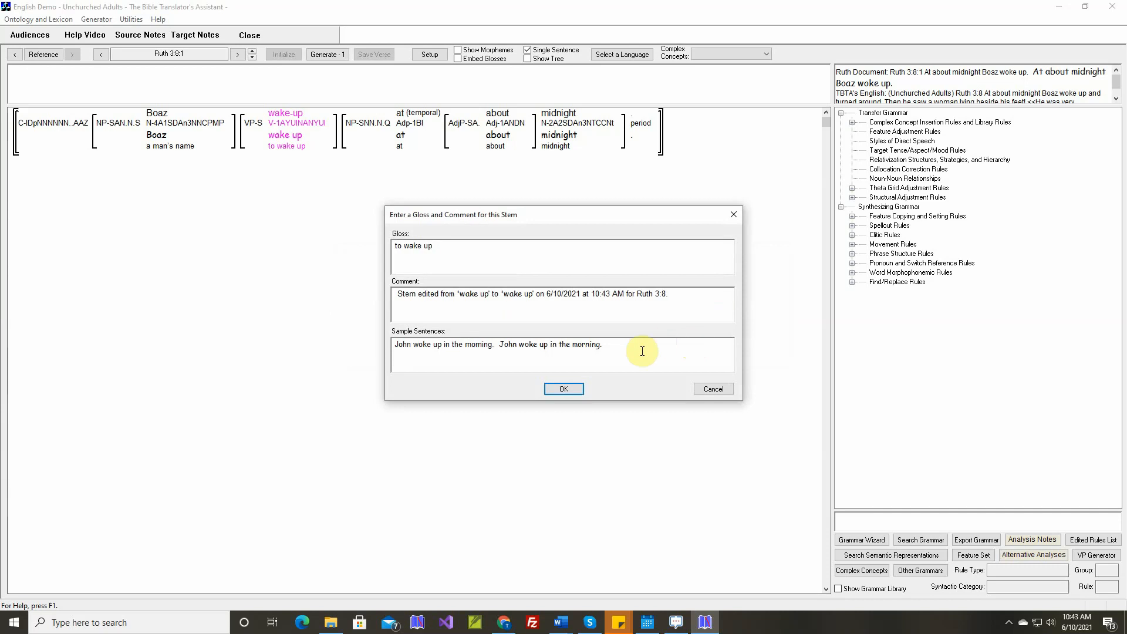
left_click(575, 387)
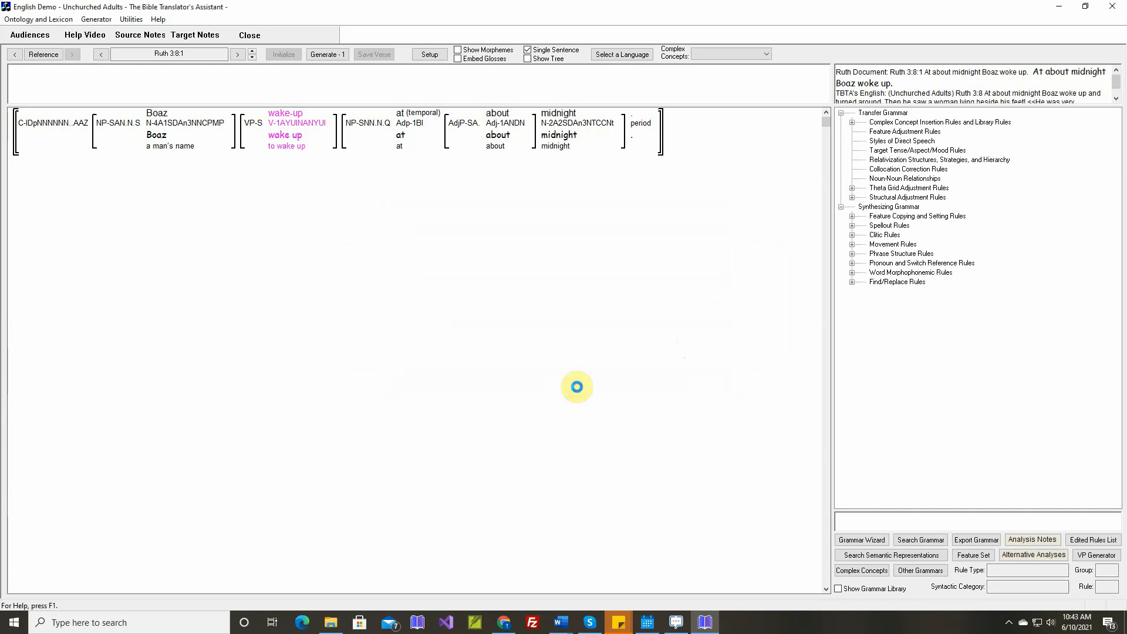
Accept the theta grid adjustment rule for wake-up-A marked as Unnecessary, and generate the Ruth 3:8:1 sentence
right_click(294, 138)
left_click(370, 235)
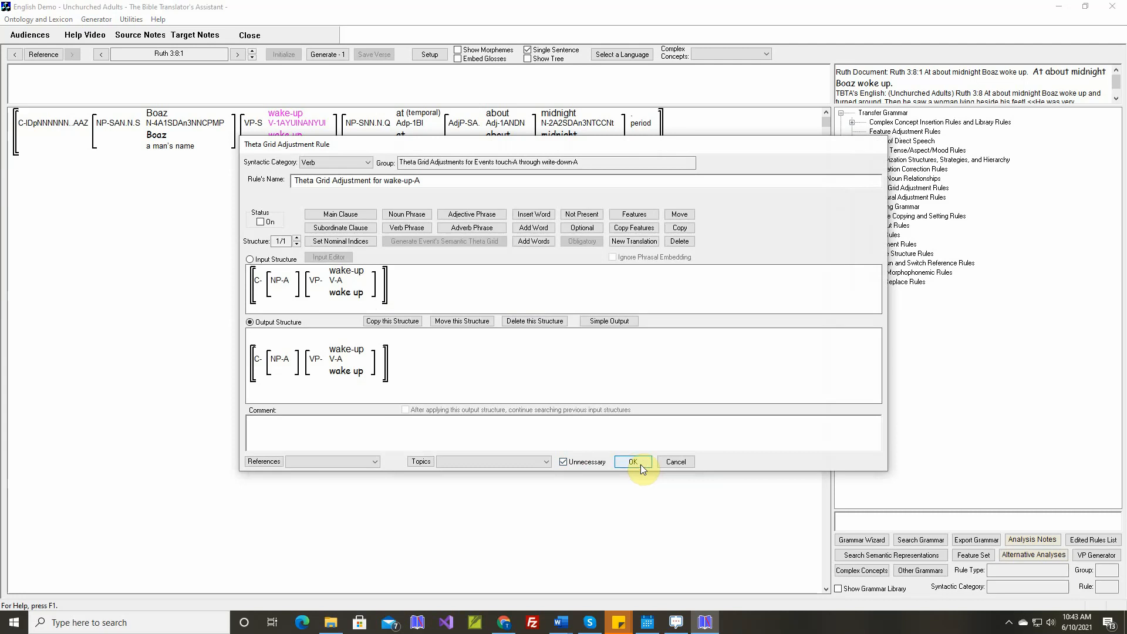
left_click(638, 462)
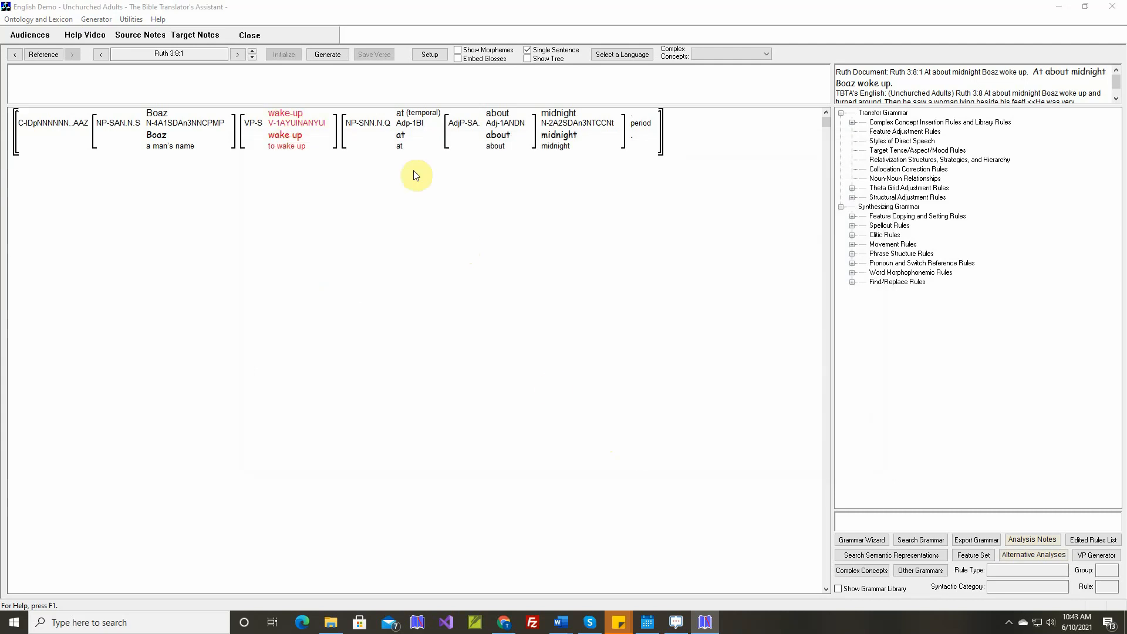
left_click(334, 56)
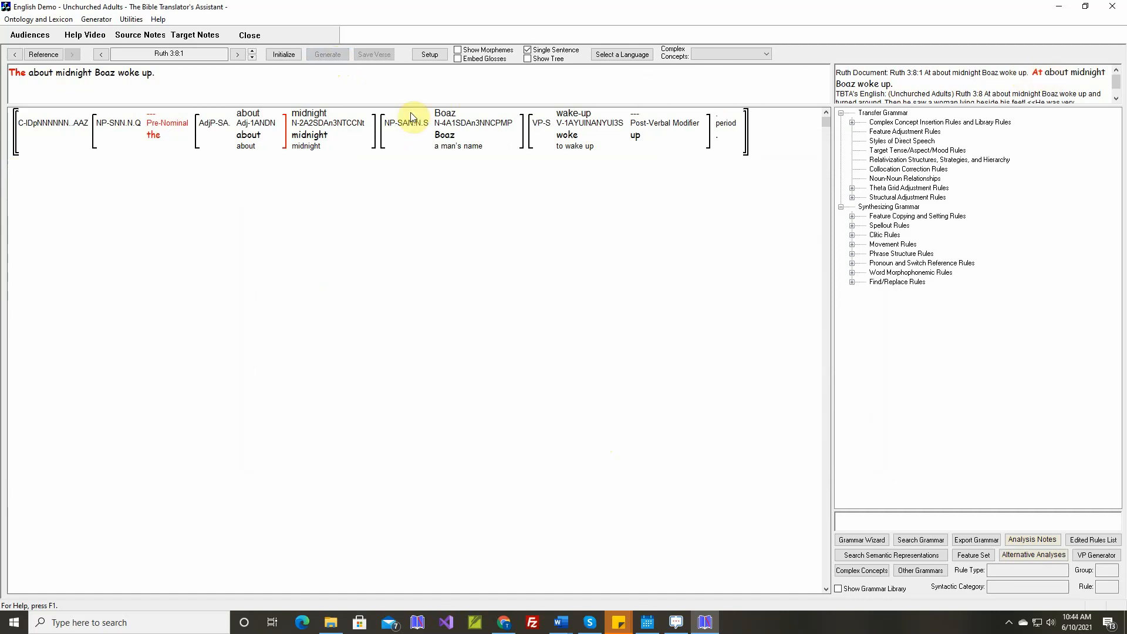
From the rules applied to the clause, edit the one deleting prepositions with Significant Time nouns, restricting its noun to Proximal or Distal
mouse_move(35, 140)
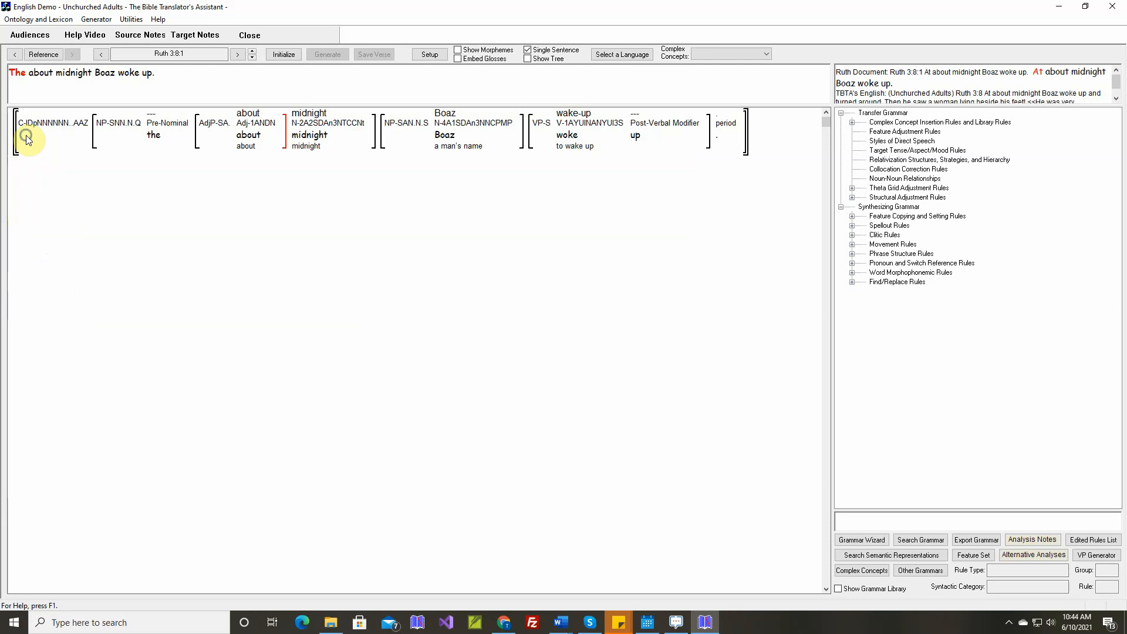
right_click(26, 138)
left_click(58, 220)
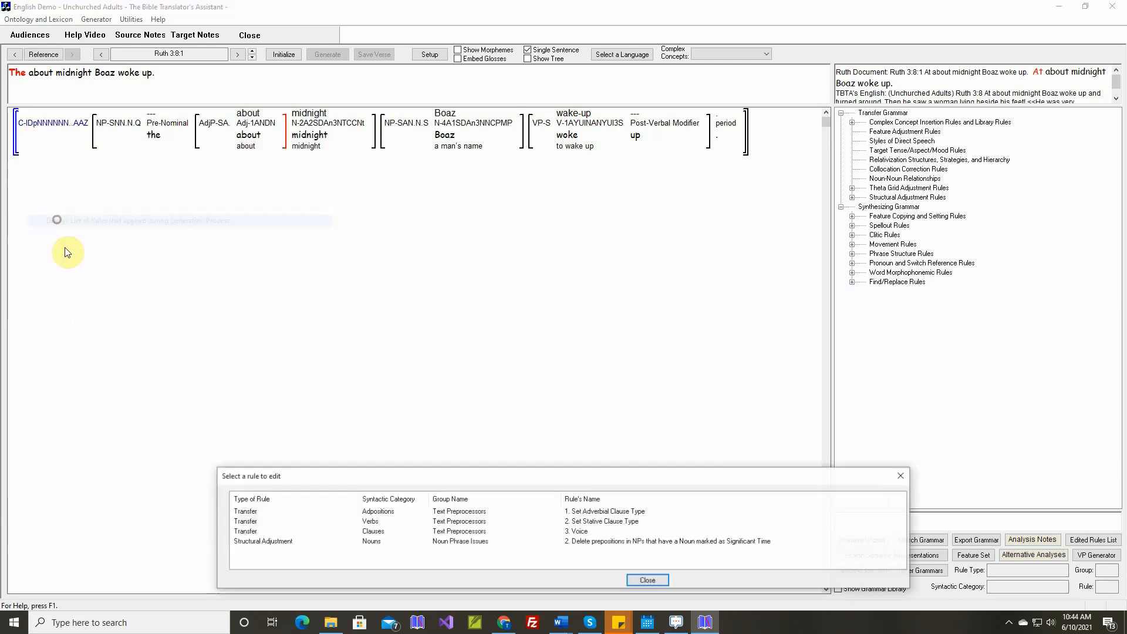
double_click(257, 541)
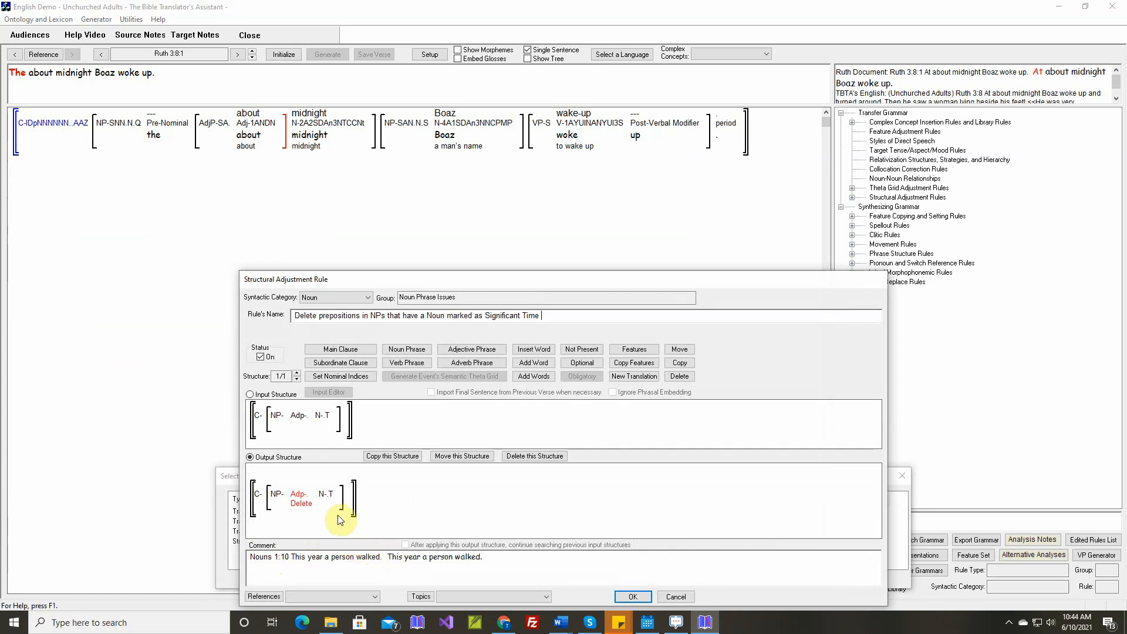
left_click(641, 349)
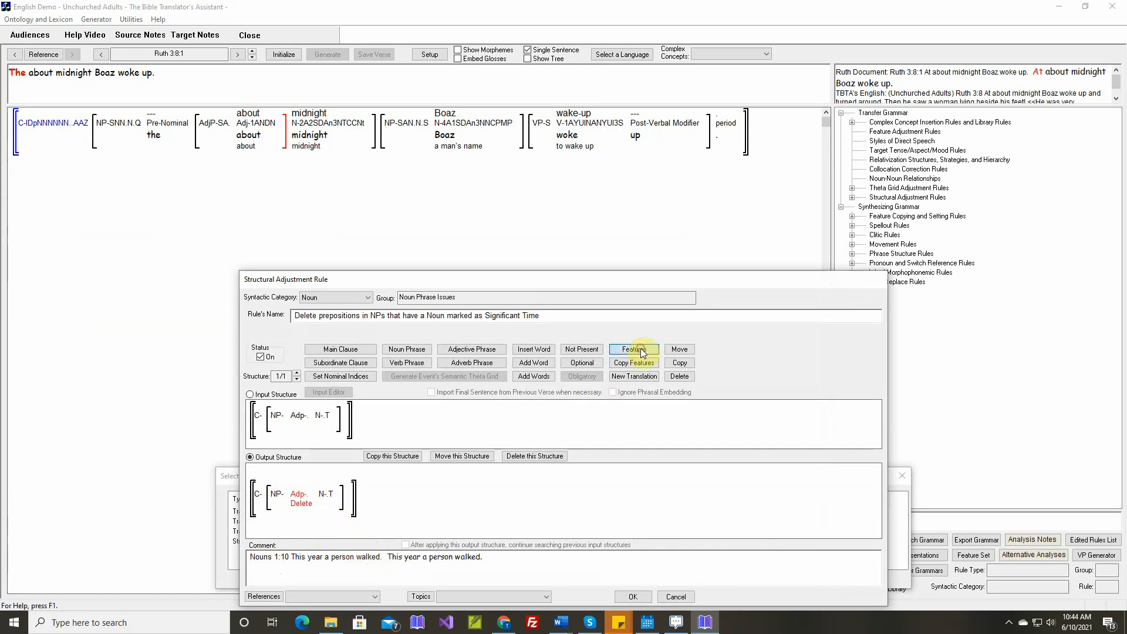
left_click(325, 416)
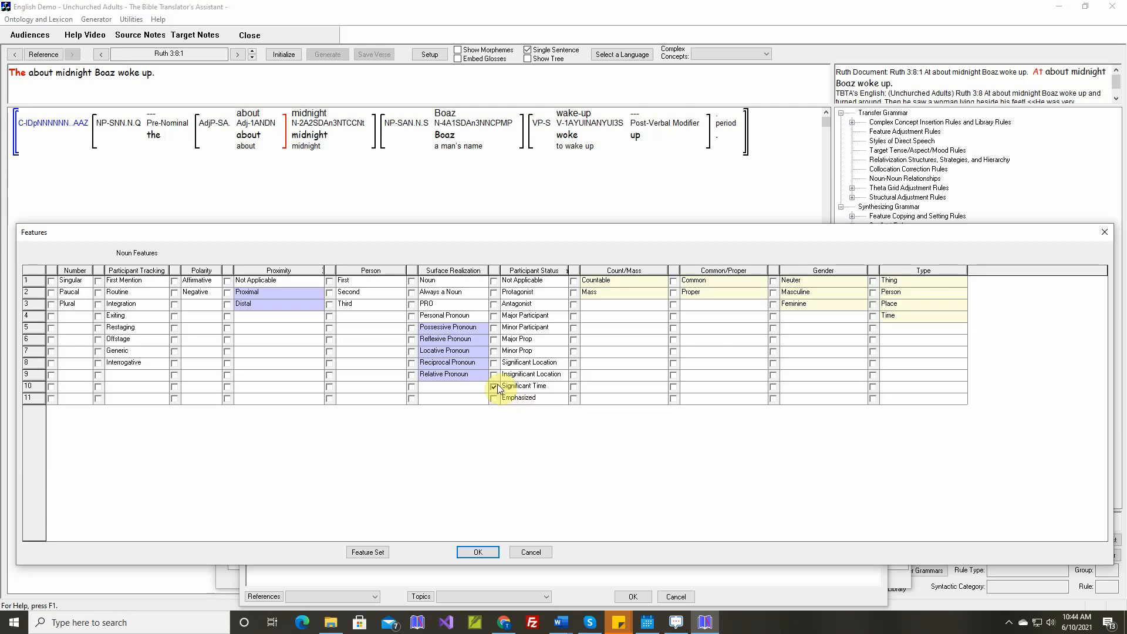
left_click(228, 293)
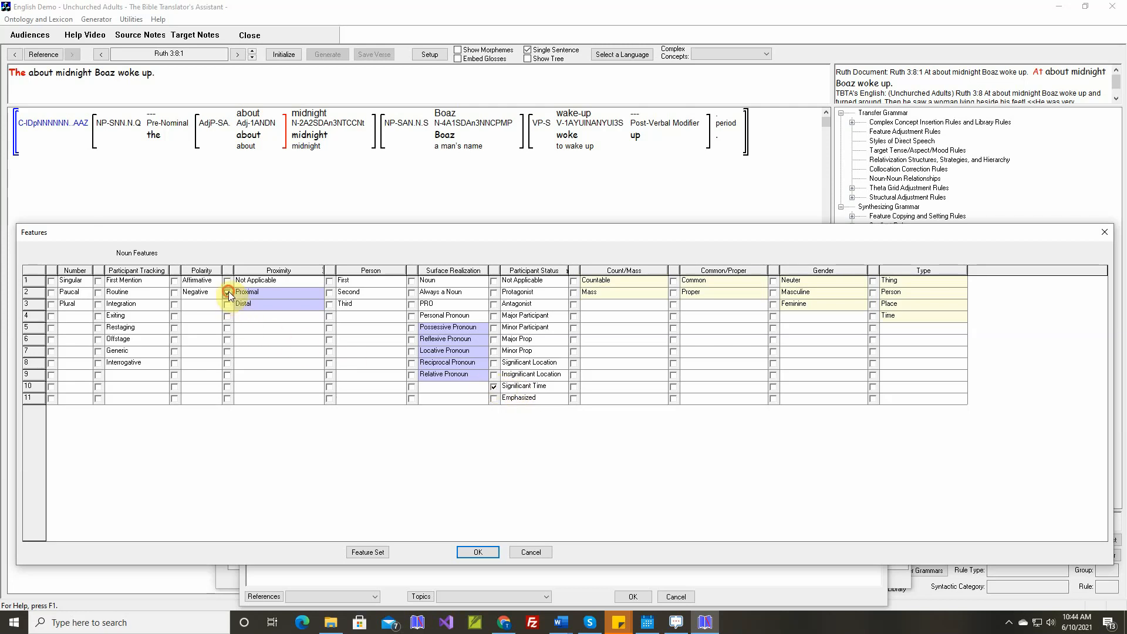
left_click(478, 552)
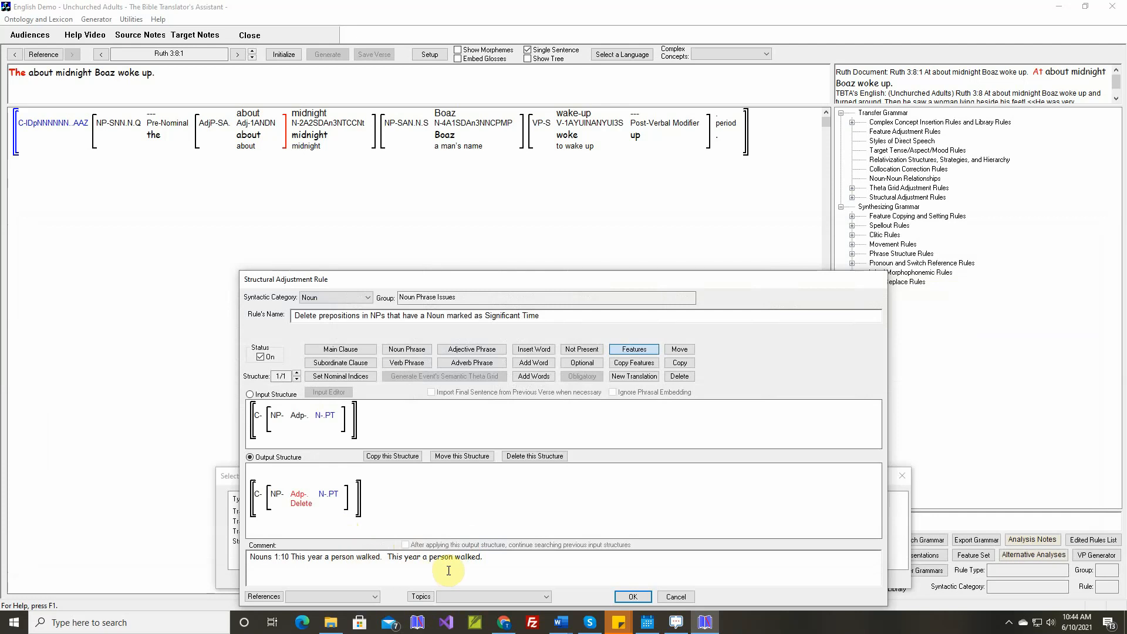
Append "I marked the Noun as Proximal or Distal because we want to keep the preposition in" plus the Ruth 3:8:1 text to the rule's comment
left_click(515, 558)
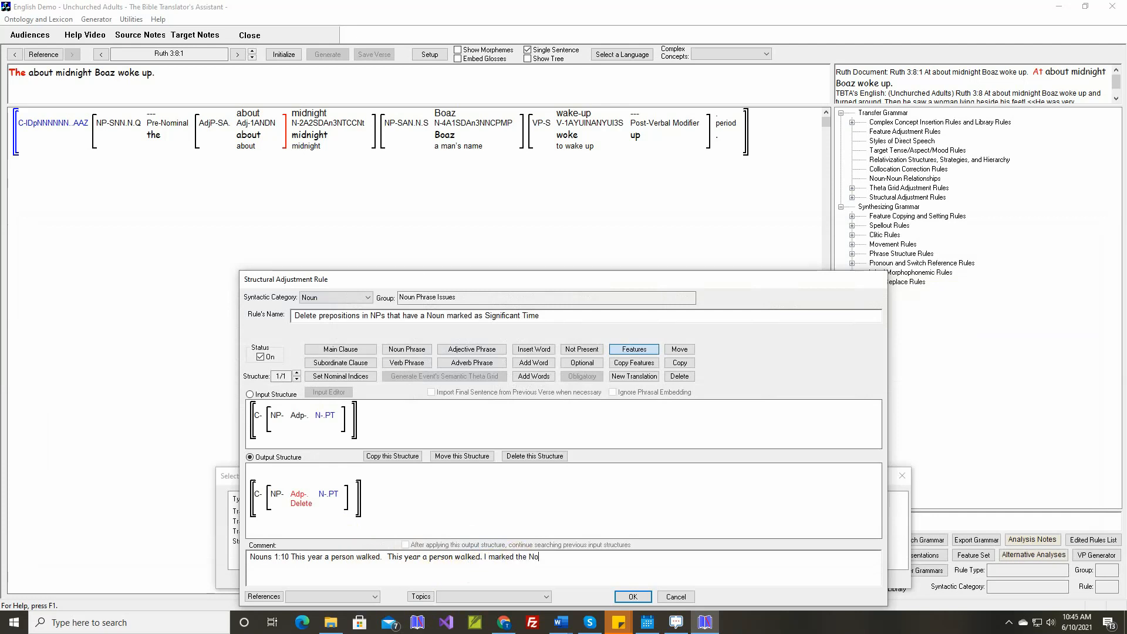
type("I marked the Noun as Proximal or Distal because we want to keep the preposition in")
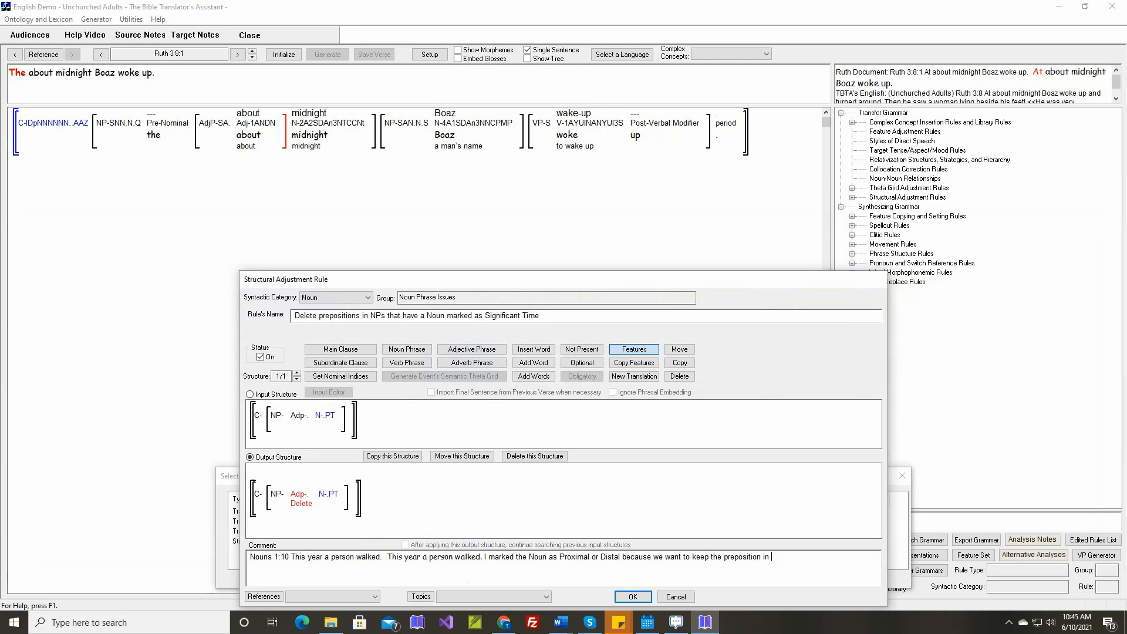
right_click(777, 561)
left_click(837, 579)
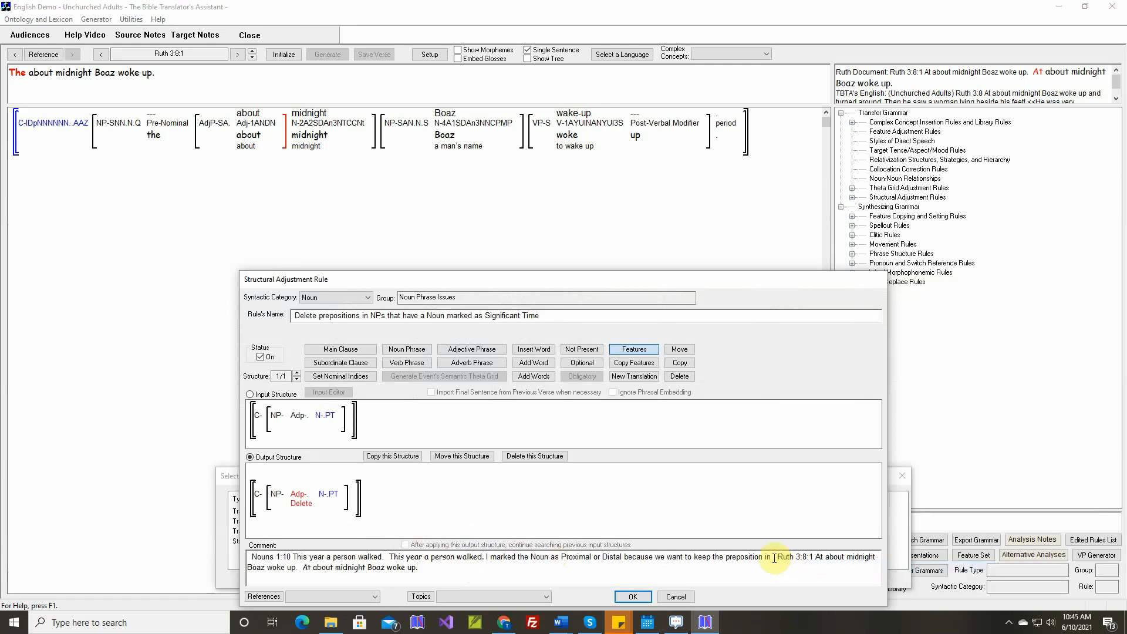
key("BackSpace")
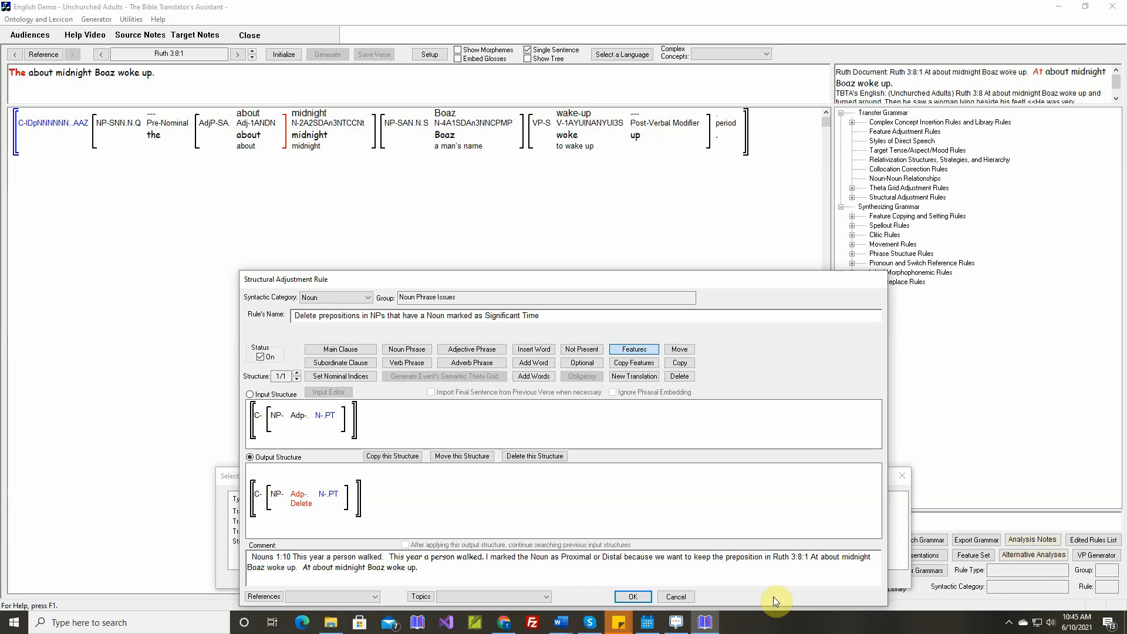
Save the edited structural adjustment rule, then reinitialize and regenerate Ruth 3:8:1
left_click(638, 595)
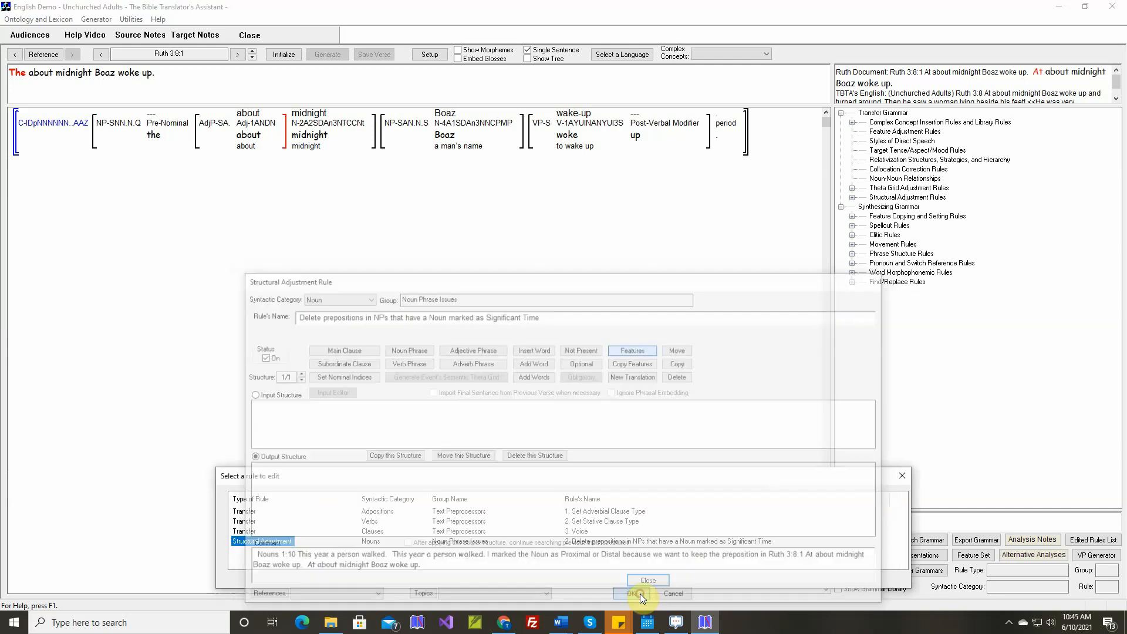
left_click(647, 580)
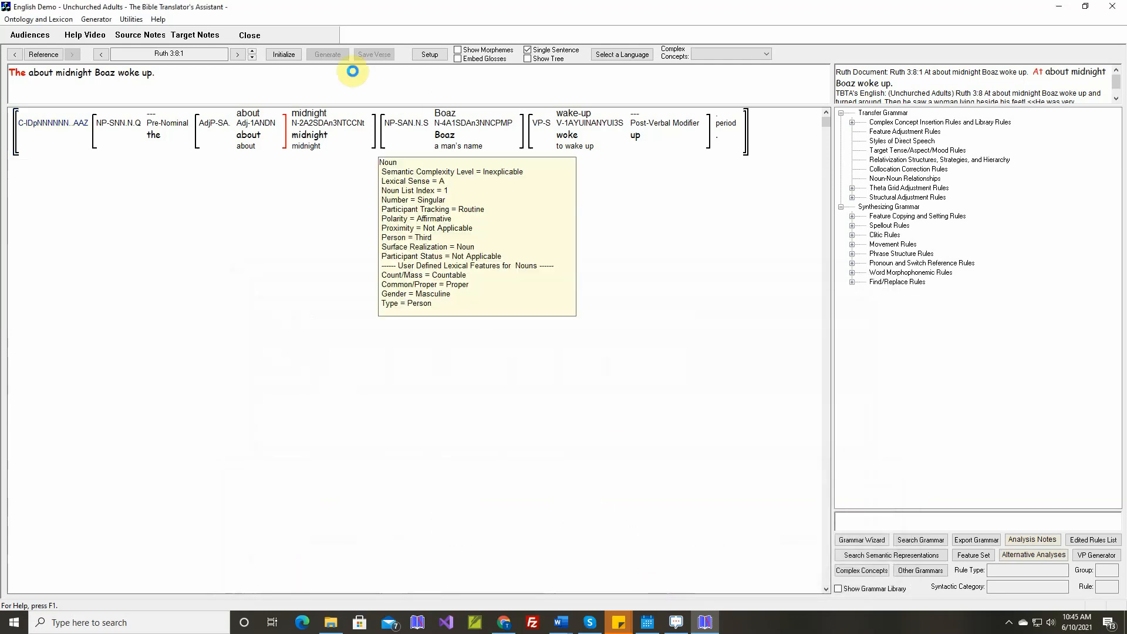
left_click(287, 54)
left_click(328, 53)
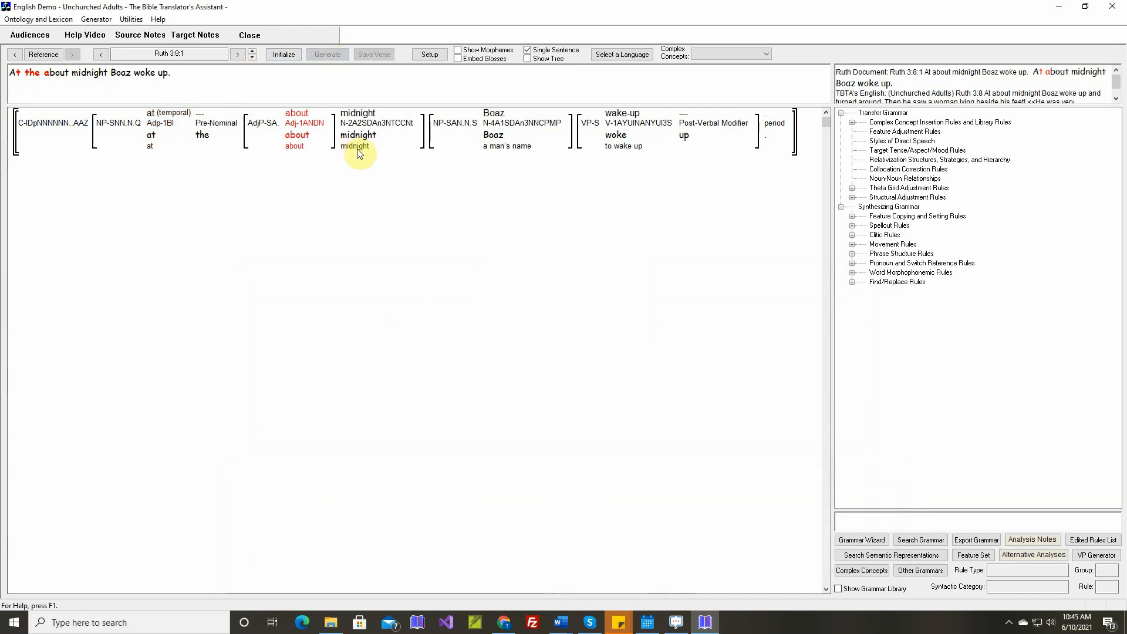
Set the noun midnight's Common/Proper feature to Proper, accept its forms and gloss, and regenerate Ruth 3:8:1
mouse_move(360, 142)
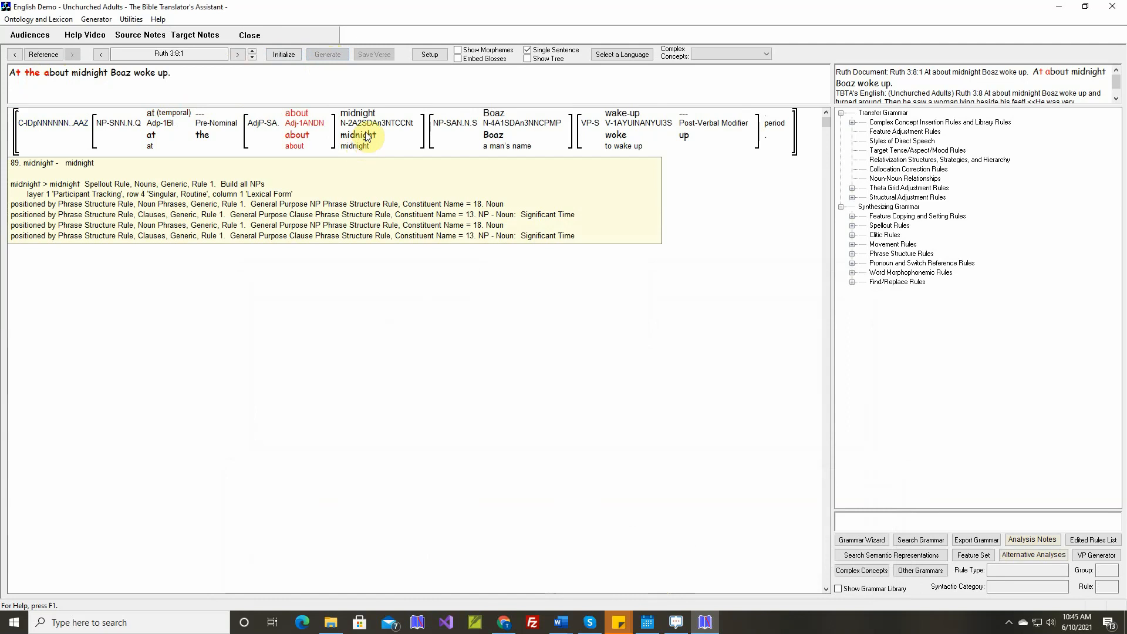
mouse_move(378, 126)
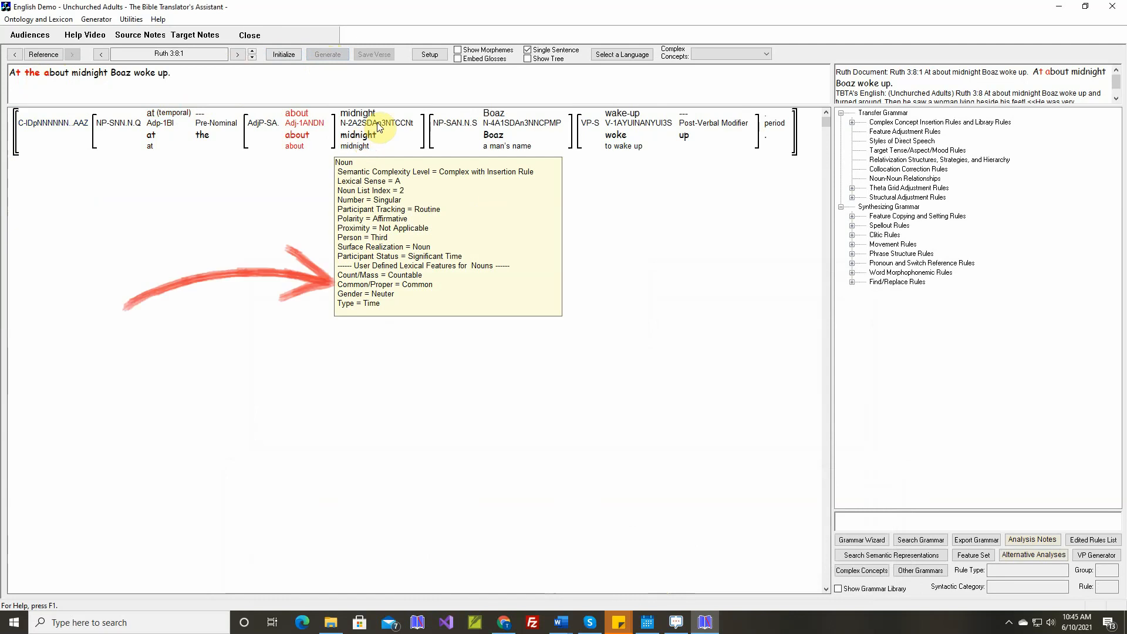
mouse_move(207, 139)
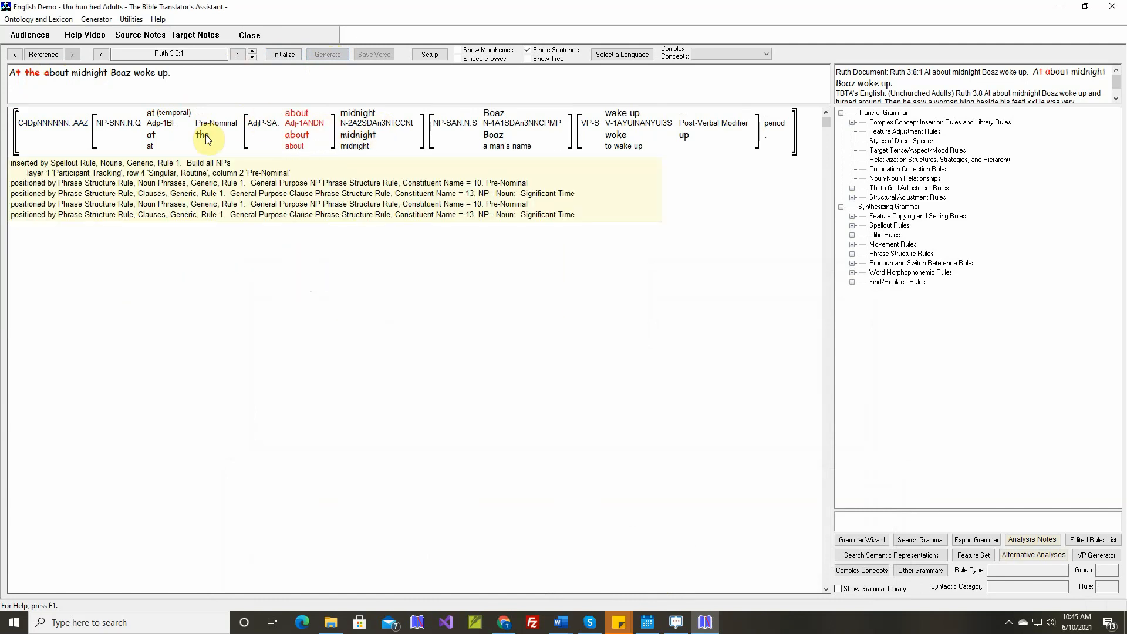
double_click(365, 142)
left_click(649, 330)
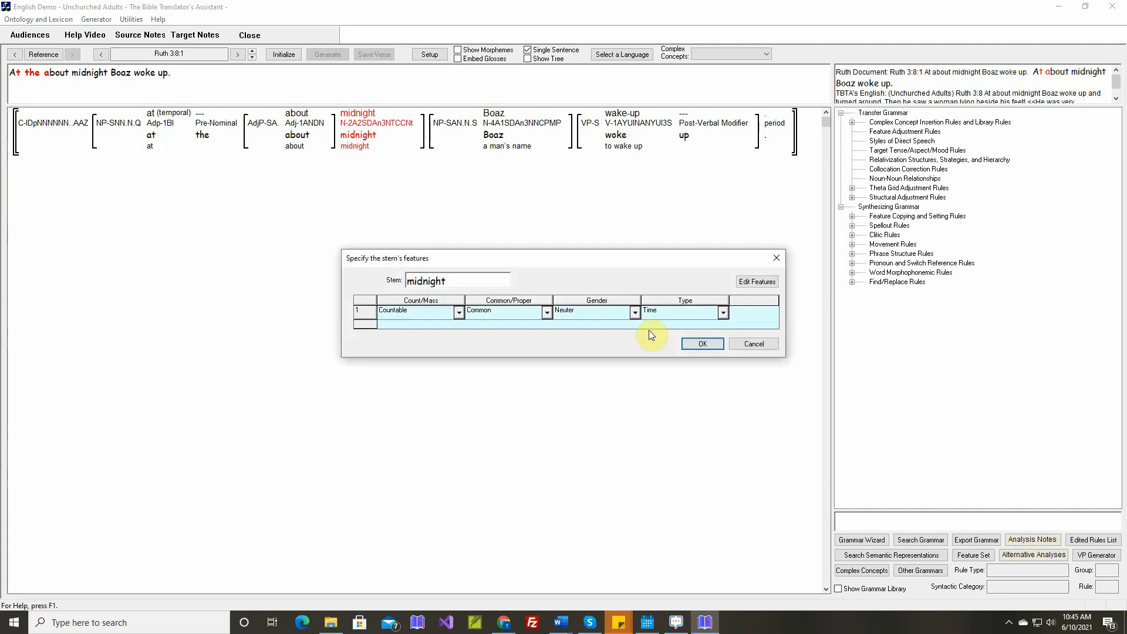
left_click(550, 316)
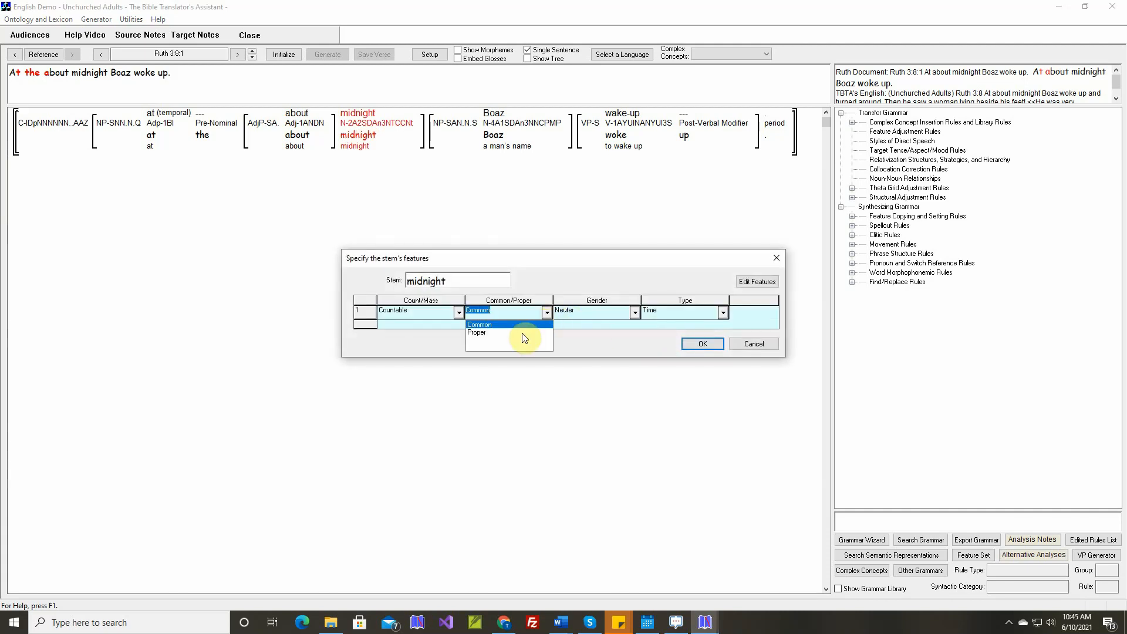
left_click(521, 333)
left_click(698, 346)
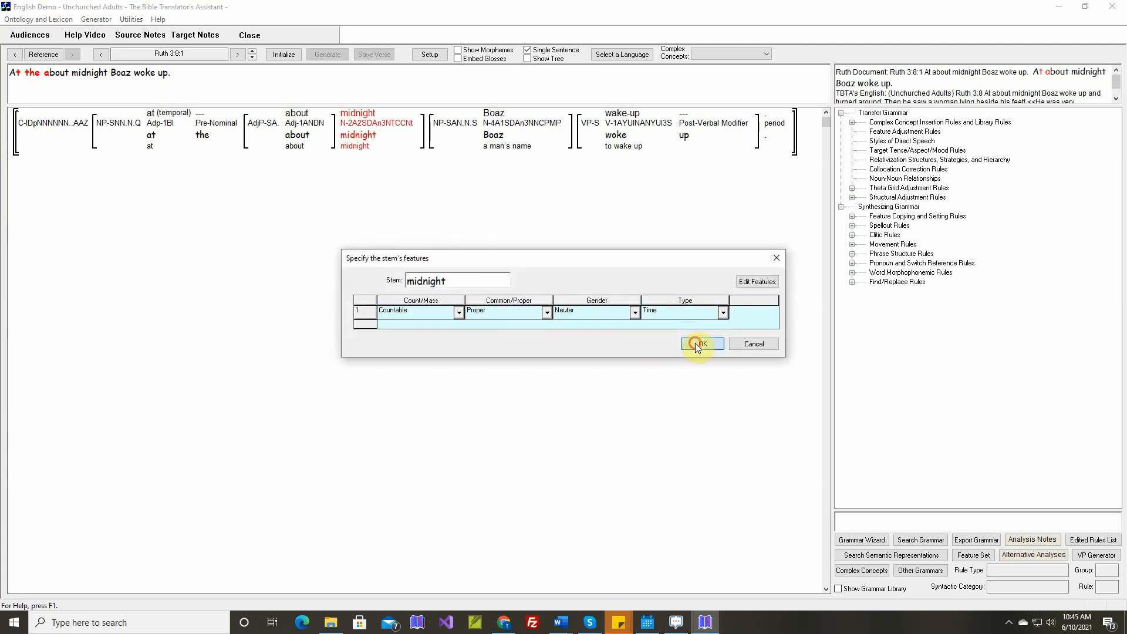
left_click(697, 344)
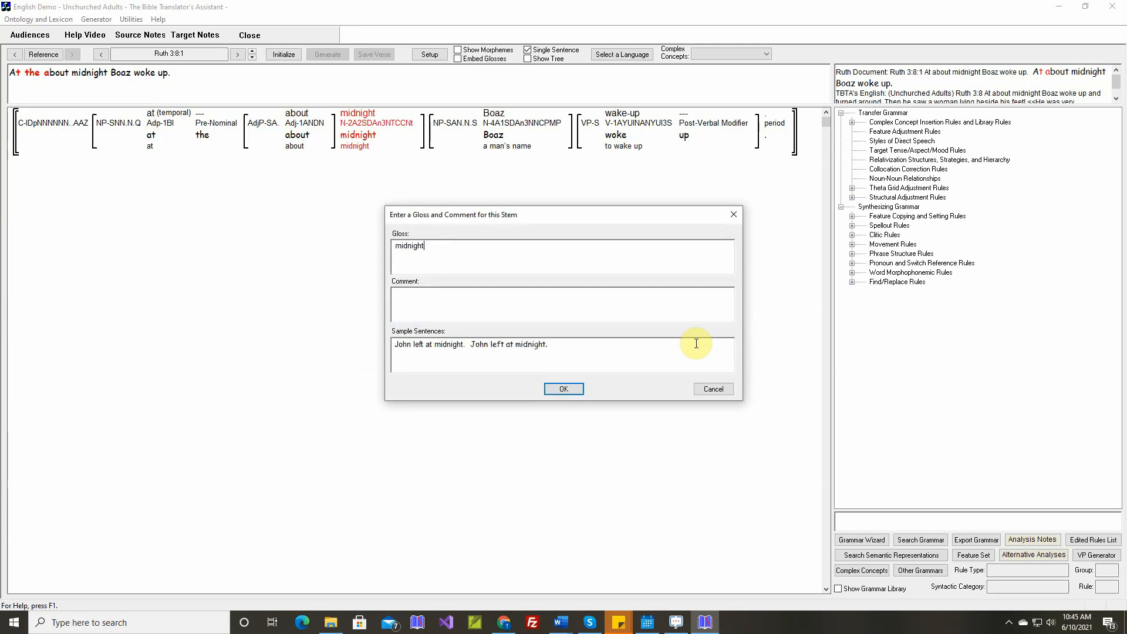
left_click(576, 392)
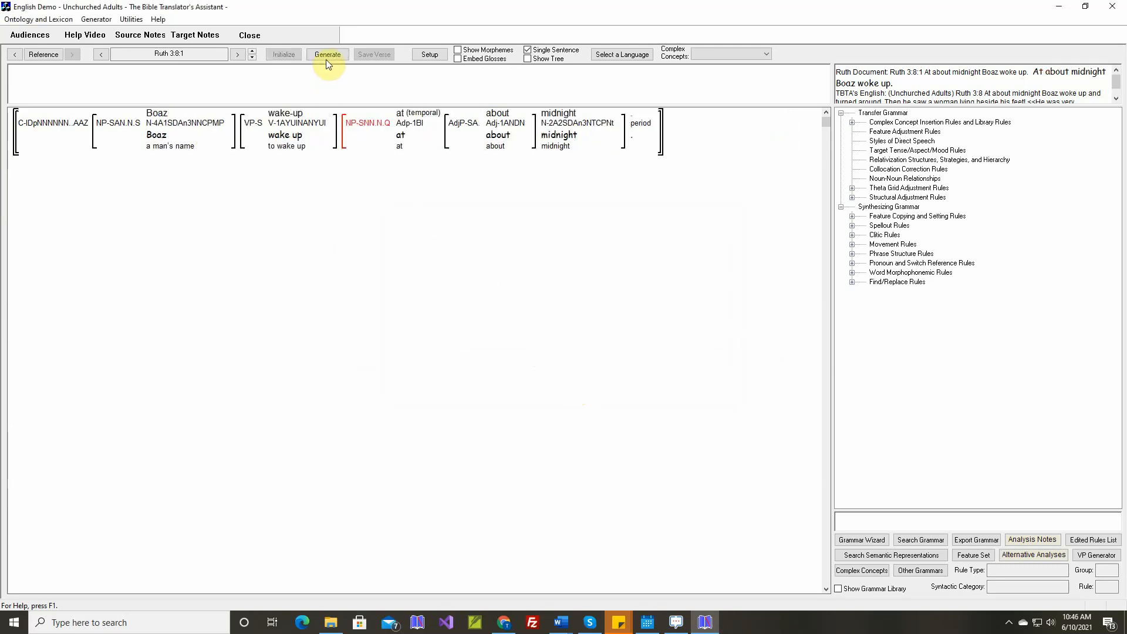
left_click(327, 55)
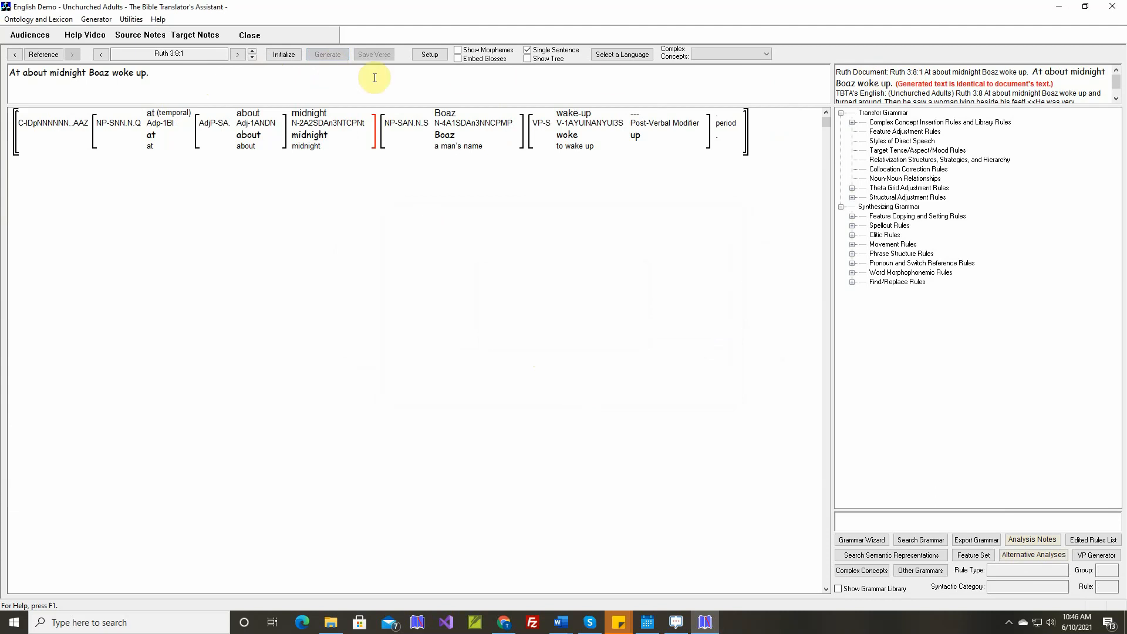
In Ruth 3:8:2, add "around" as a Post-Verbal Modifier to the verb stem turn, accepting its forms and gloss
left_click(254, 56)
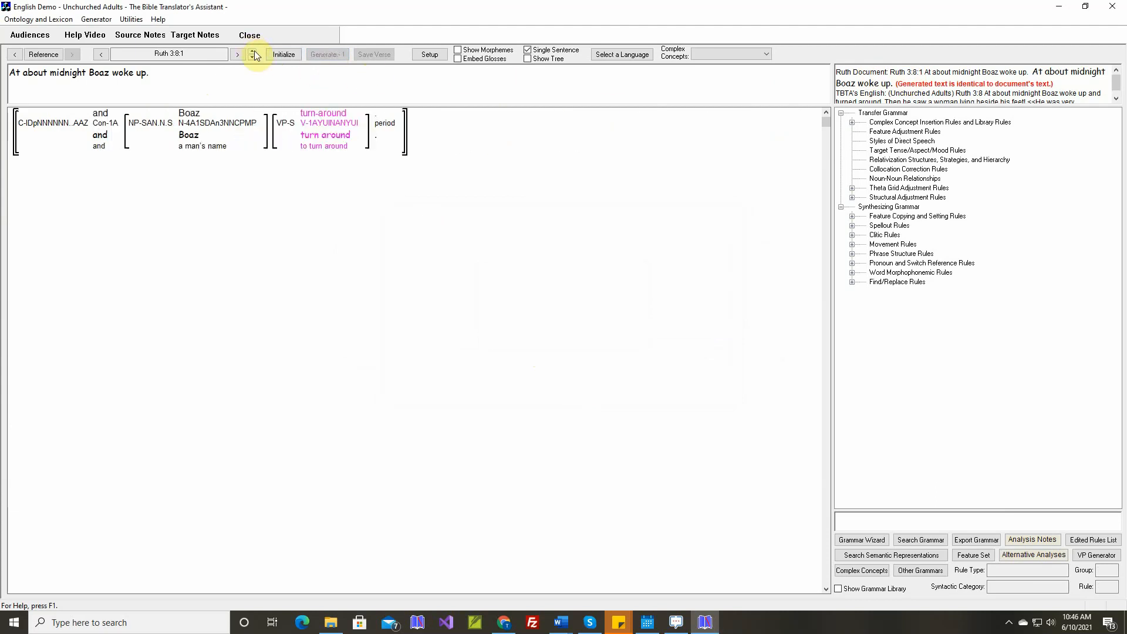
mouse_move(320, 118)
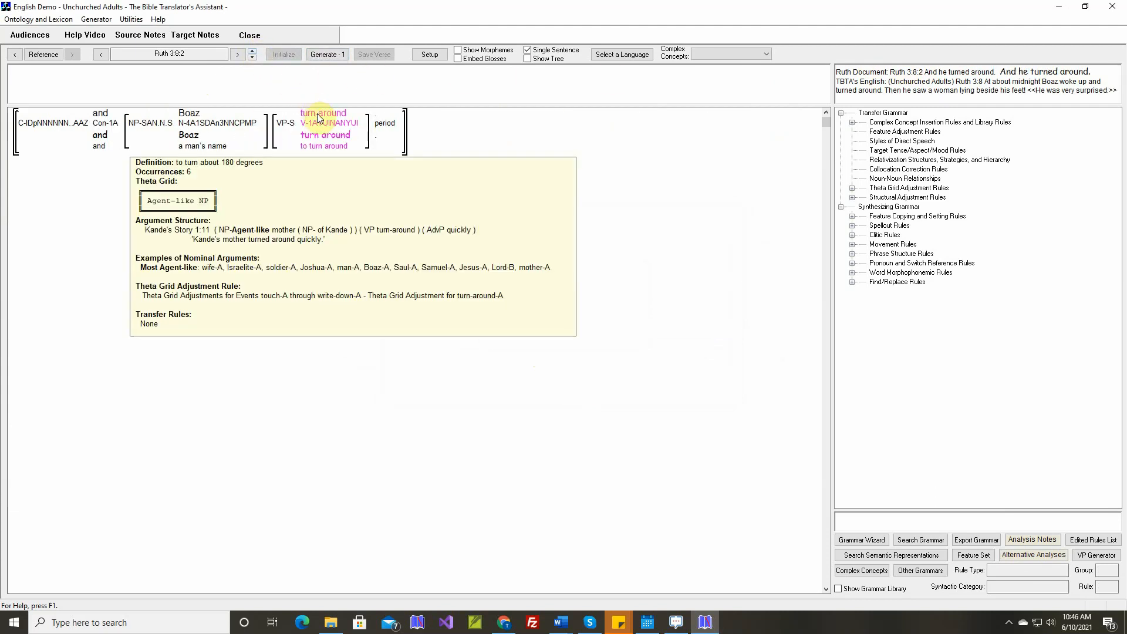
double_click(333, 138)
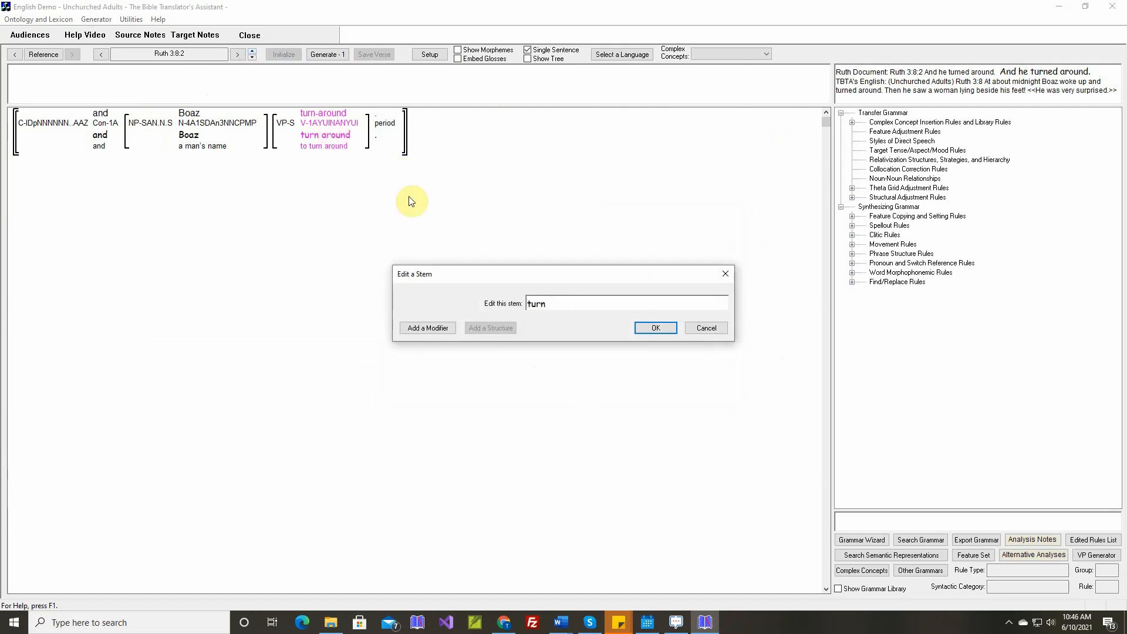
left_click(431, 329)
type("around")
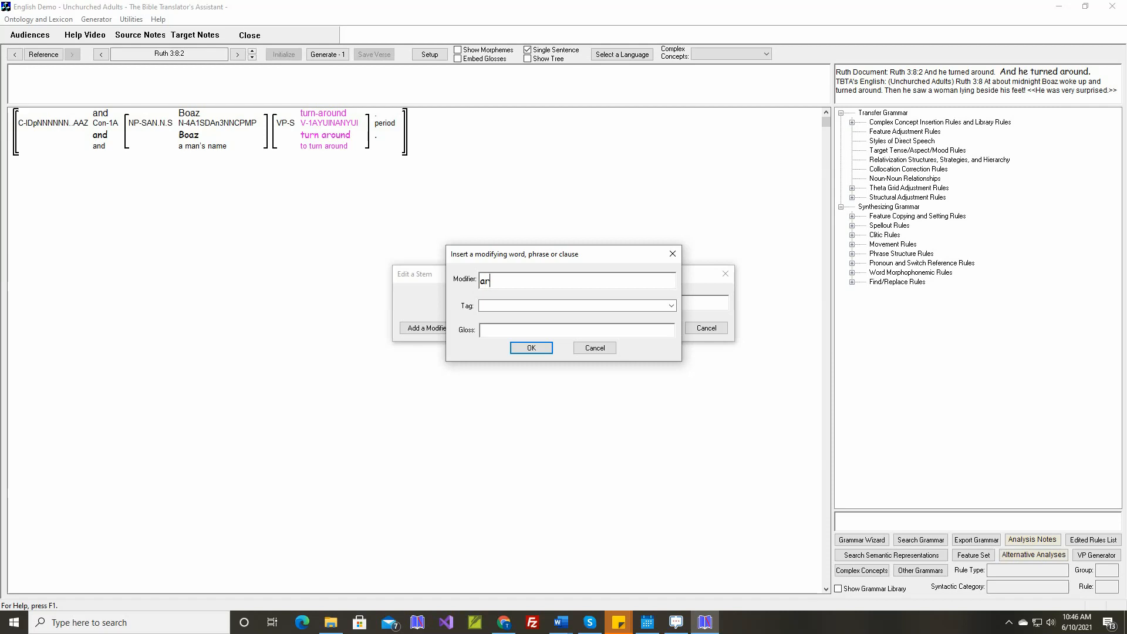
left_click(670, 305)
left_click(558, 317)
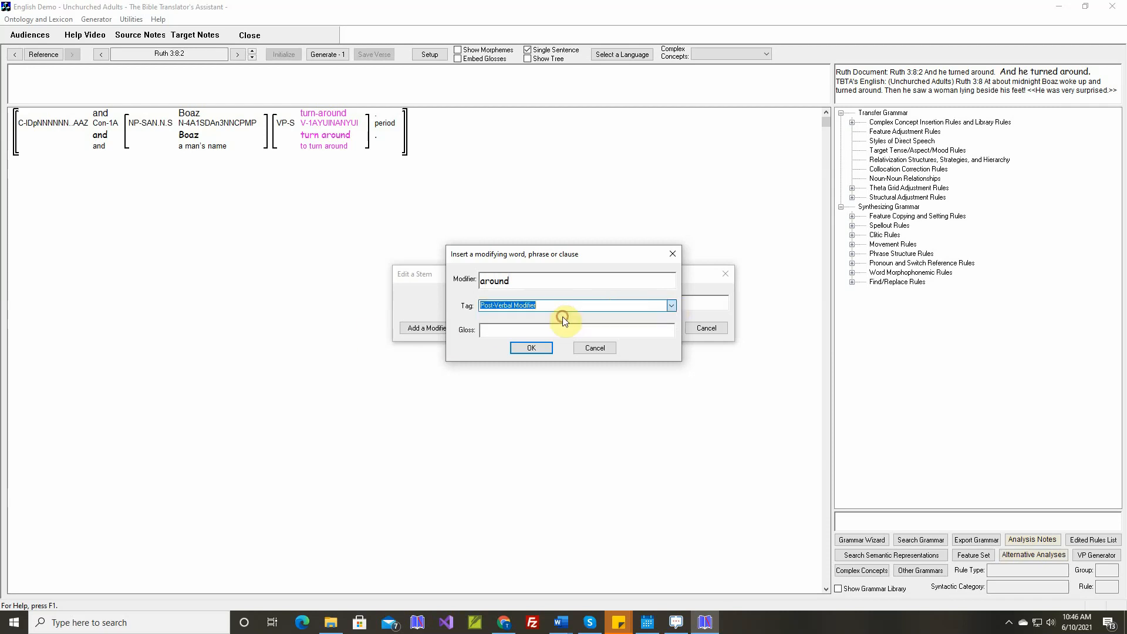
left_click(541, 348)
left_click(652, 327)
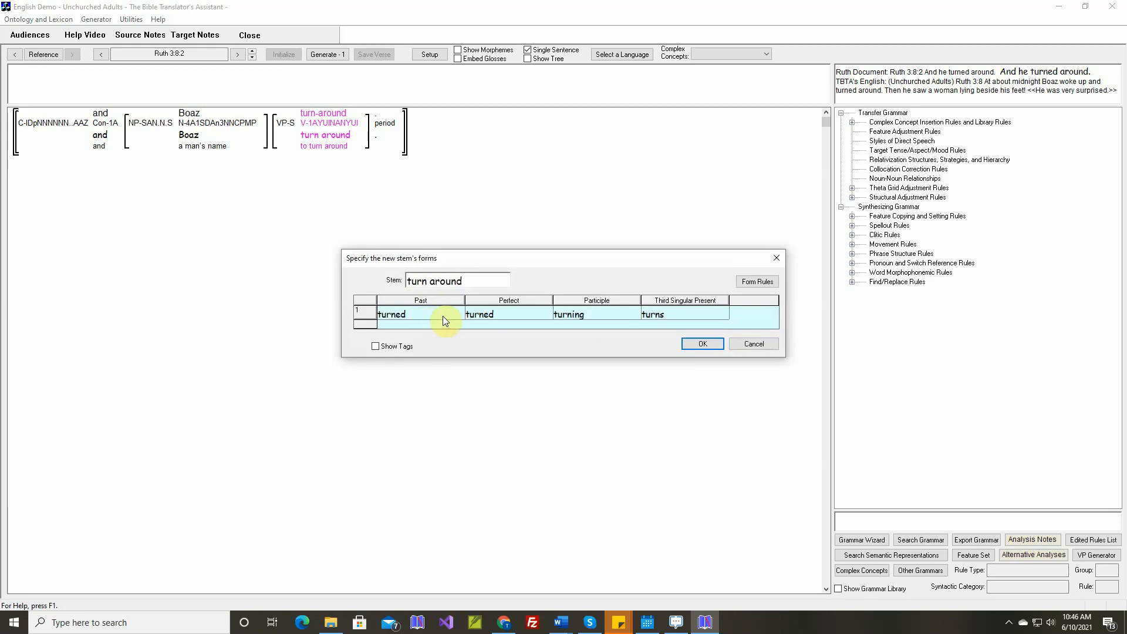
left_click(702, 343)
left_click(563, 389)
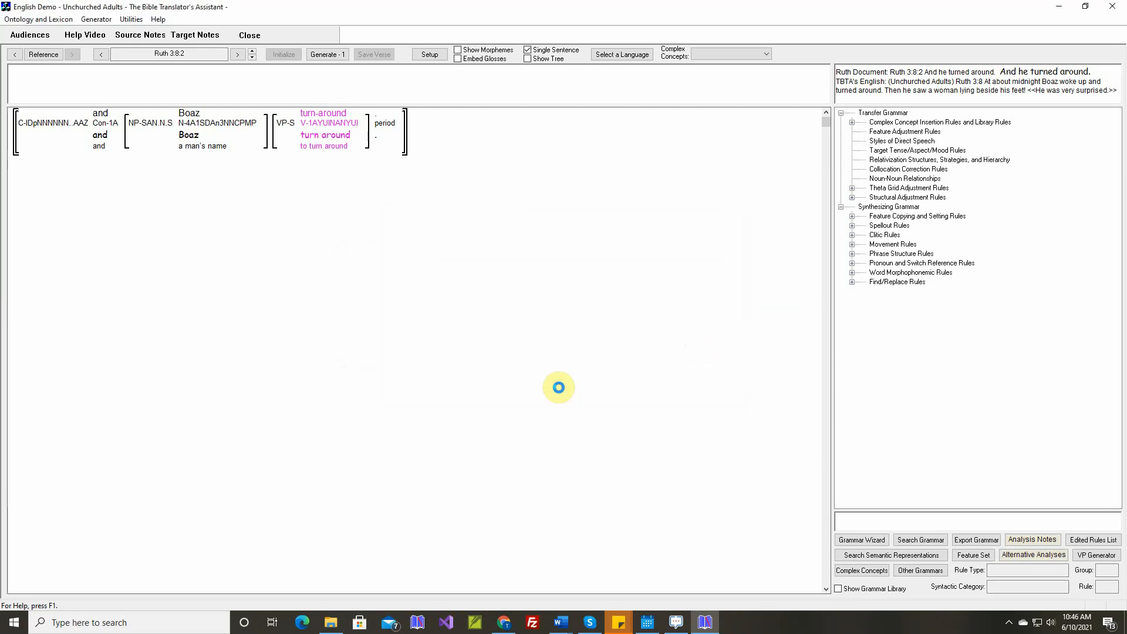
Accept the theta grid adjustment rule for turn-around-A and generate Ruth 3:8:2
right_click(336, 134)
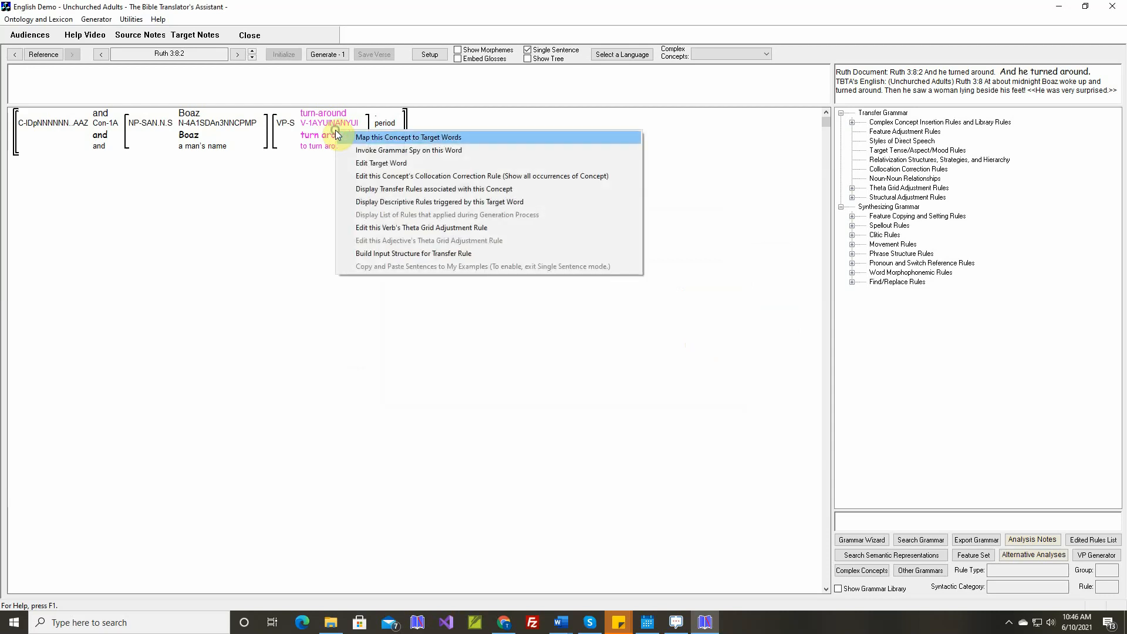
left_click(390, 227)
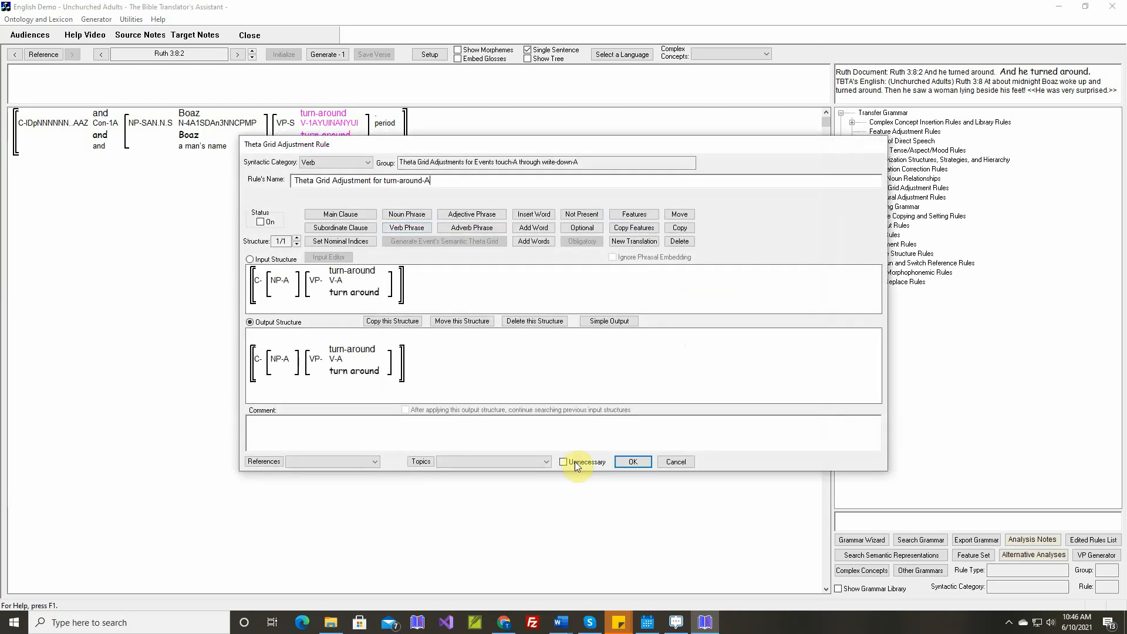
left_click(627, 462)
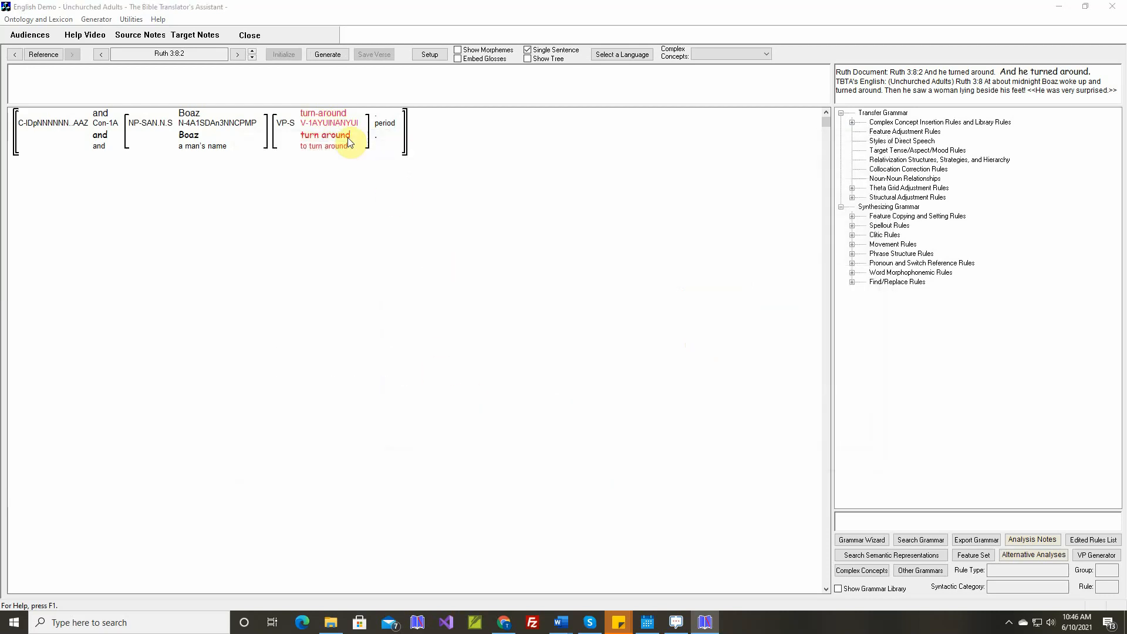
left_click(327, 54)
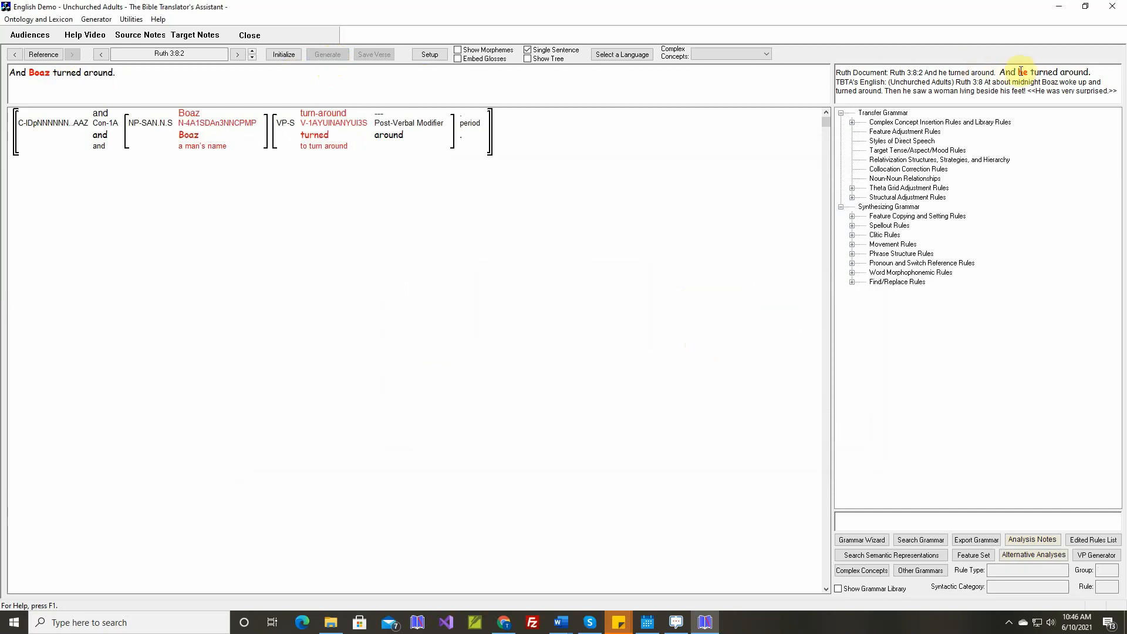
Generate the Ruth 3:8:3 sentence and advance to Ruth 3:8:4
left_click(251, 51)
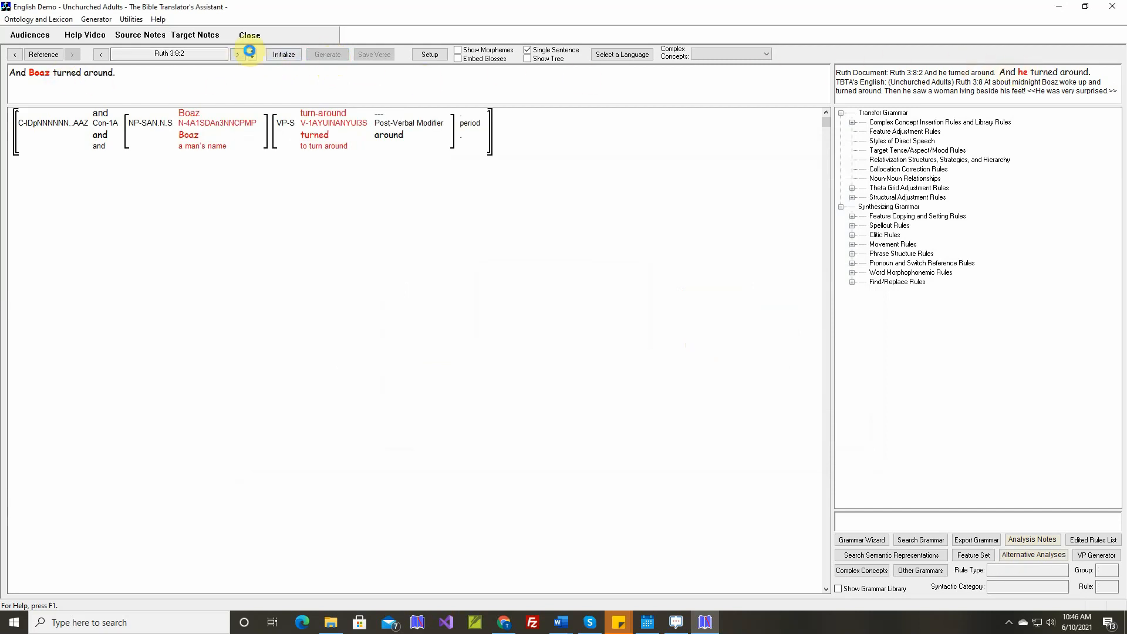
left_click(333, 54)
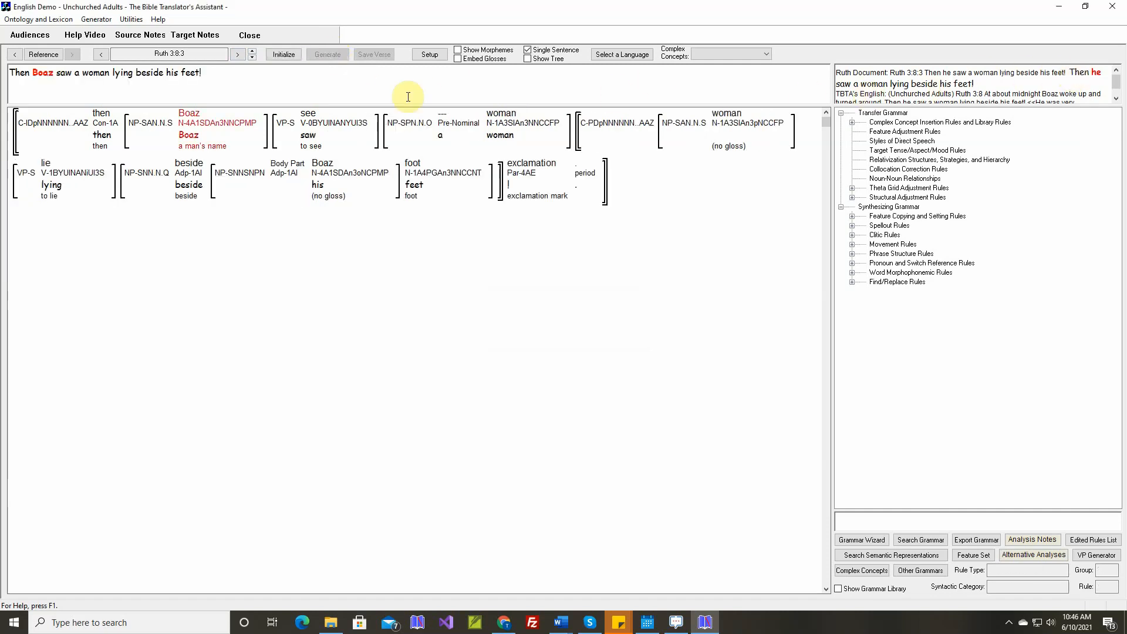
left_click(252, 51)
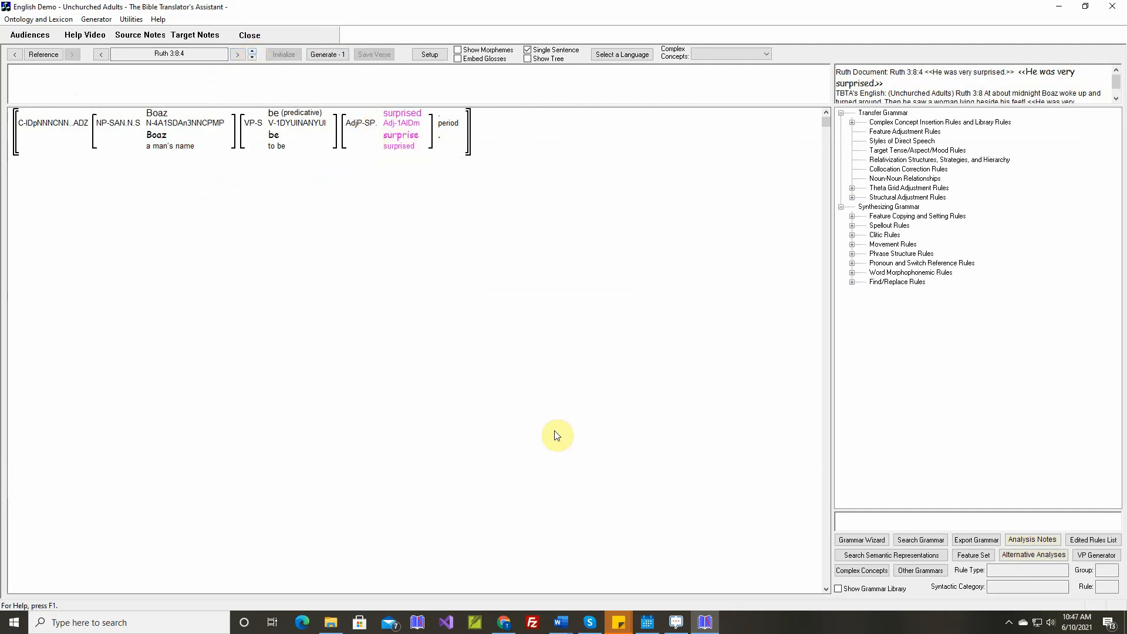
Check the target word for surprised-A in the Lexicon and Grammar Builder Ruth document in Word, and return to The Bible Translator's Assistant
left_click(565, 624)
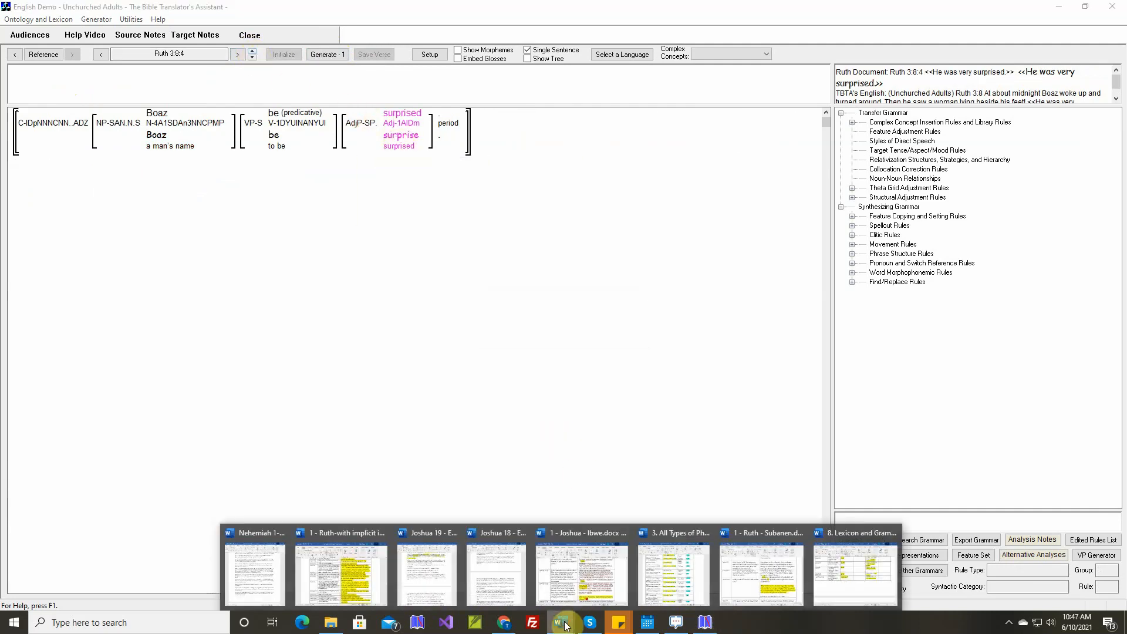
left_click(874, 572)
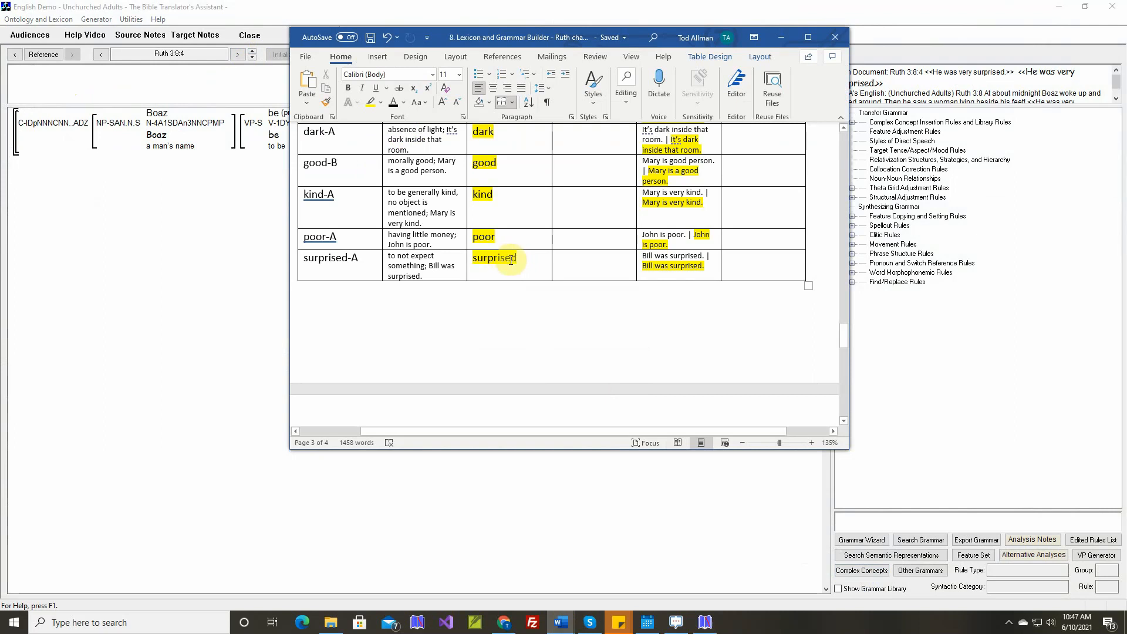
left_click(780, 38)
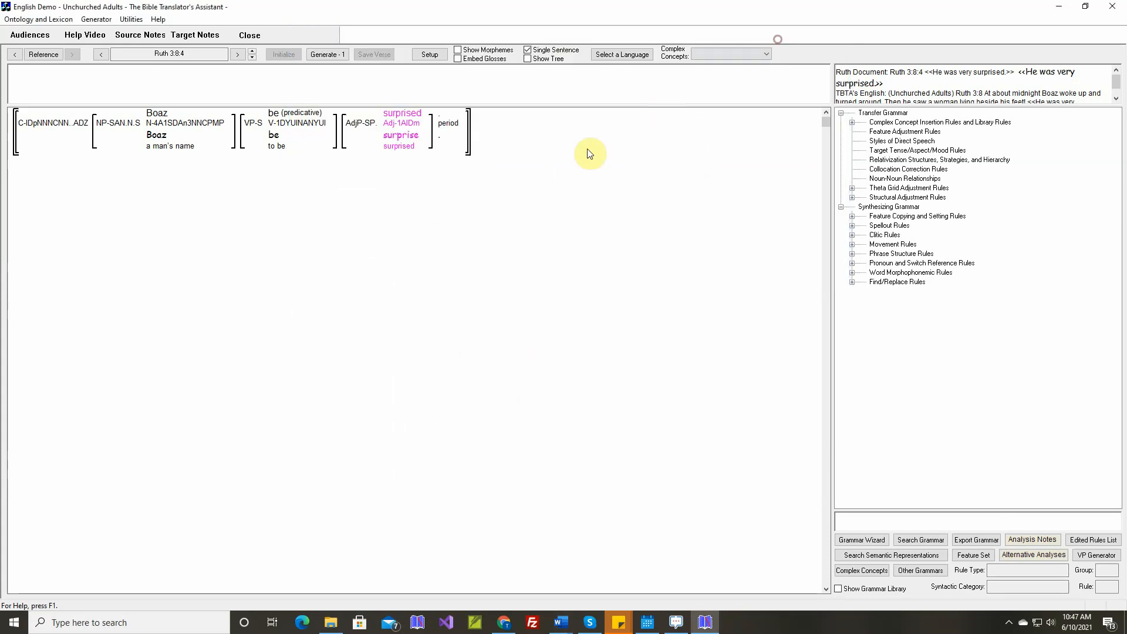
Change the adjective stem for surprised-A to "surprised" and accept its features, comparative and superlative forms, and gloss
double_click(412, 135)
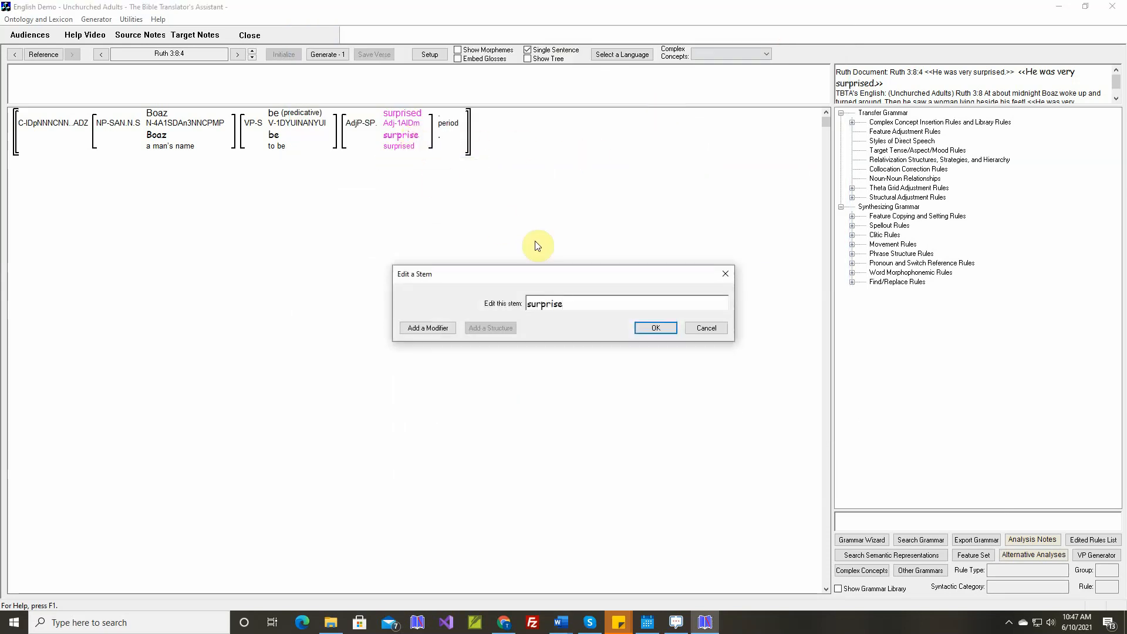
type("d")
left_click(644, 329)
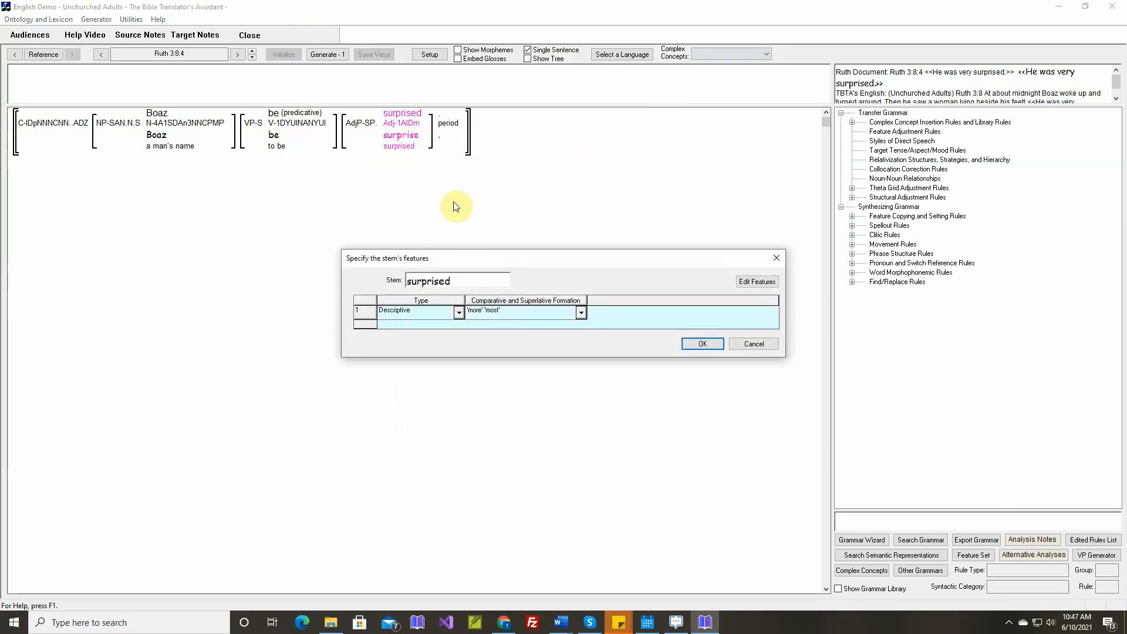
left_click(688, 345)
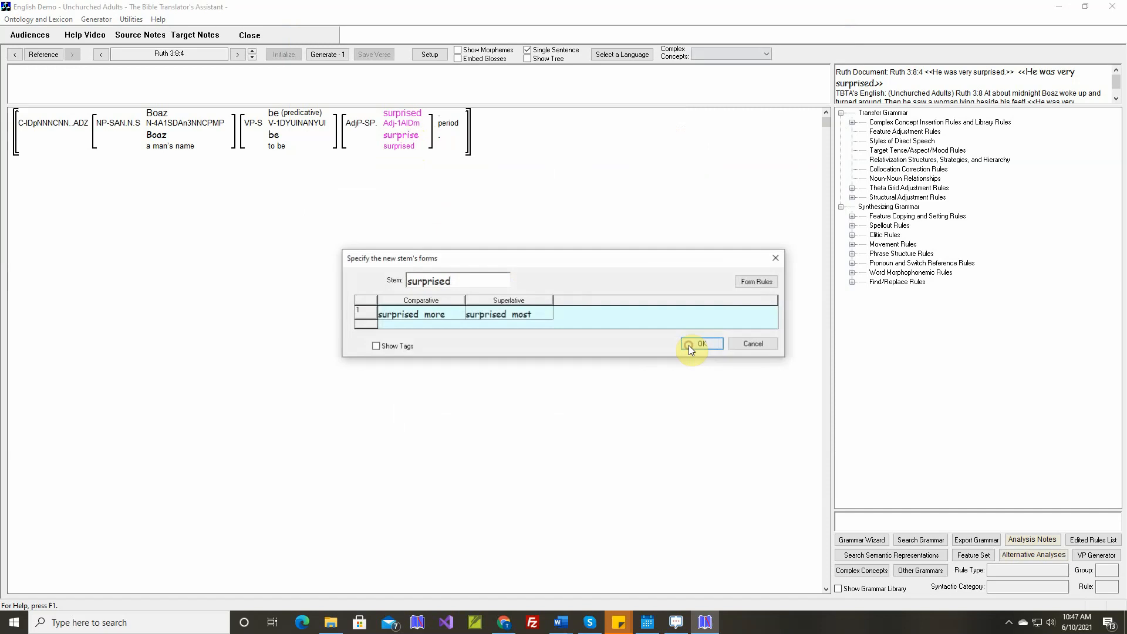
left_click(688, 345)
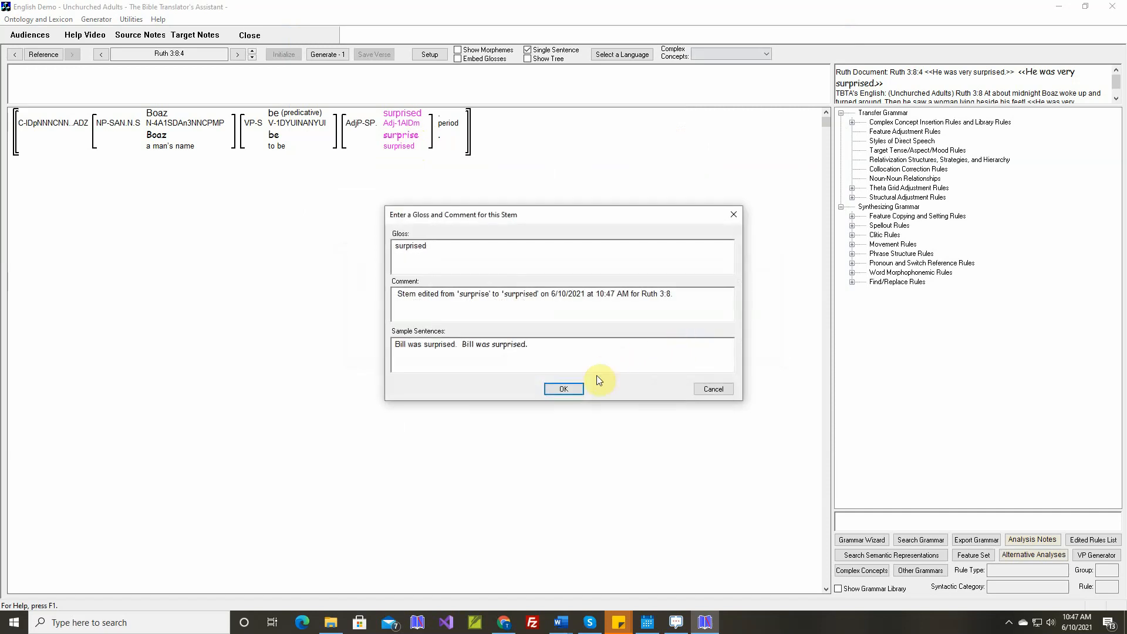
left_click(563, 389)
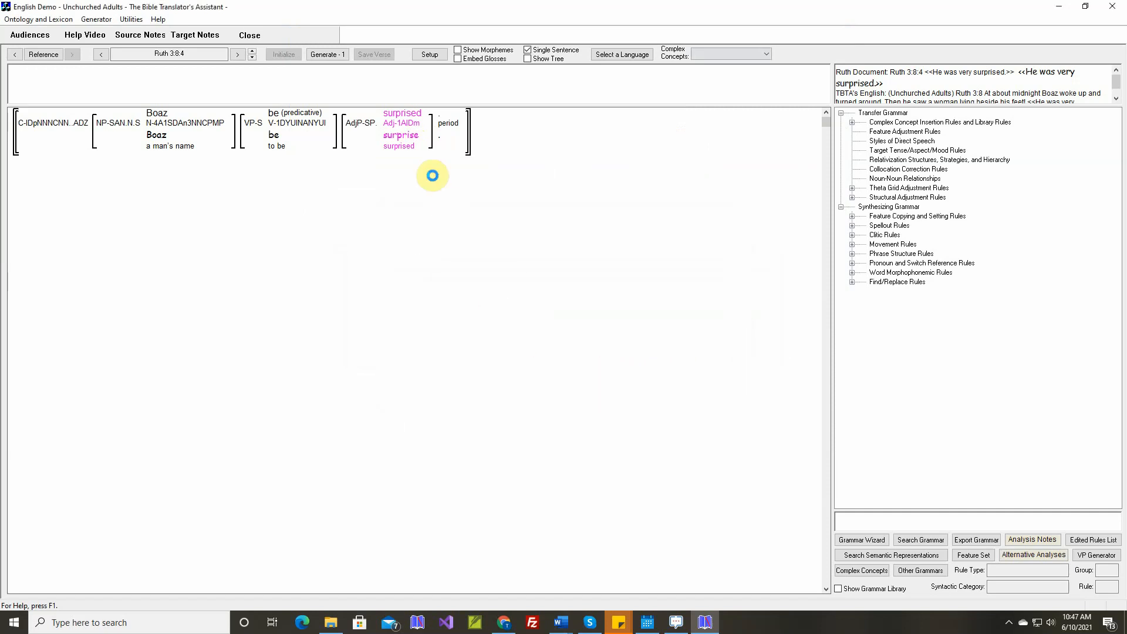
Accept the theta grid adjustment rule for surprised-A and generate Ruth 3:8:4
right_click(403, 139)
left_click(450, 248)
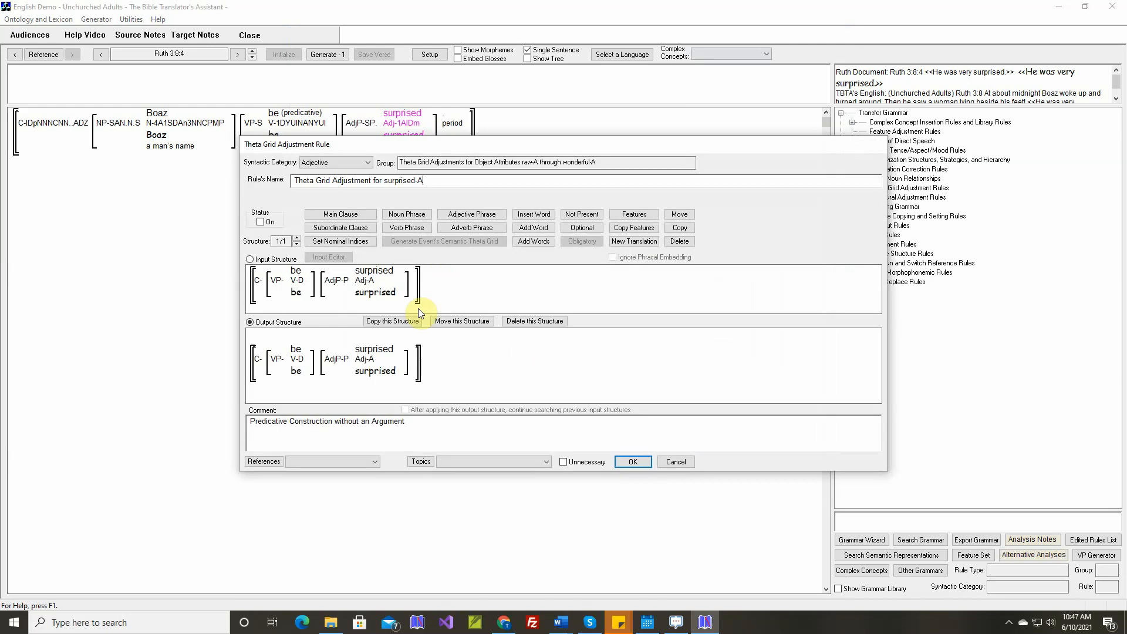
left_click(632, 462)
left_click(329, 55)
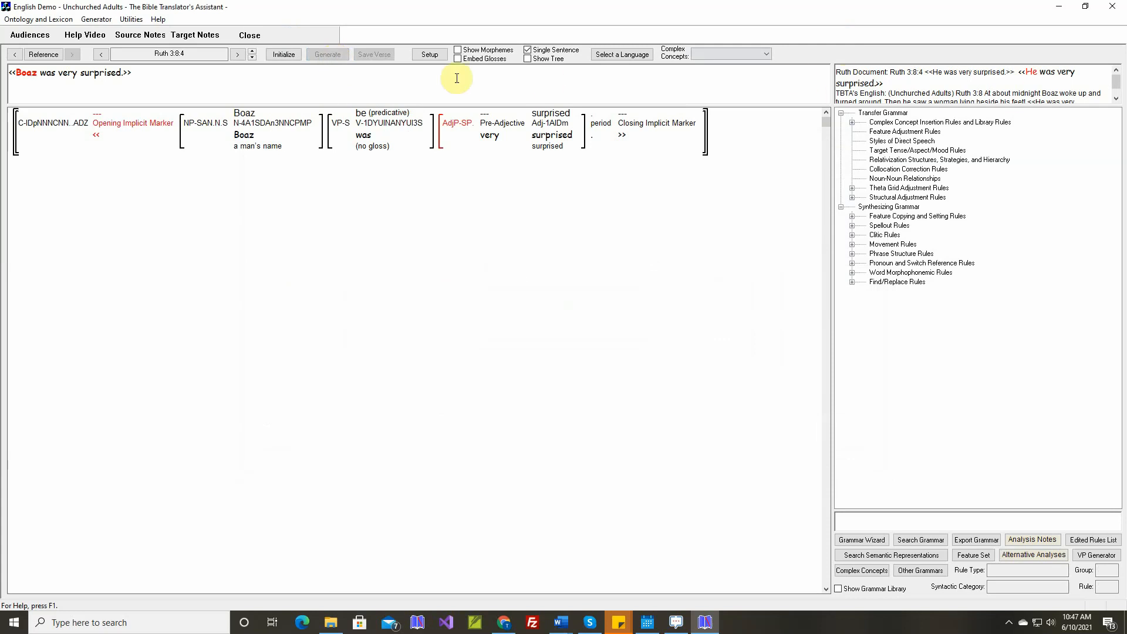
Leave single-sentence mode for the whole verse Ruth 3:8 and generate the full verse
left_click(253, 54)
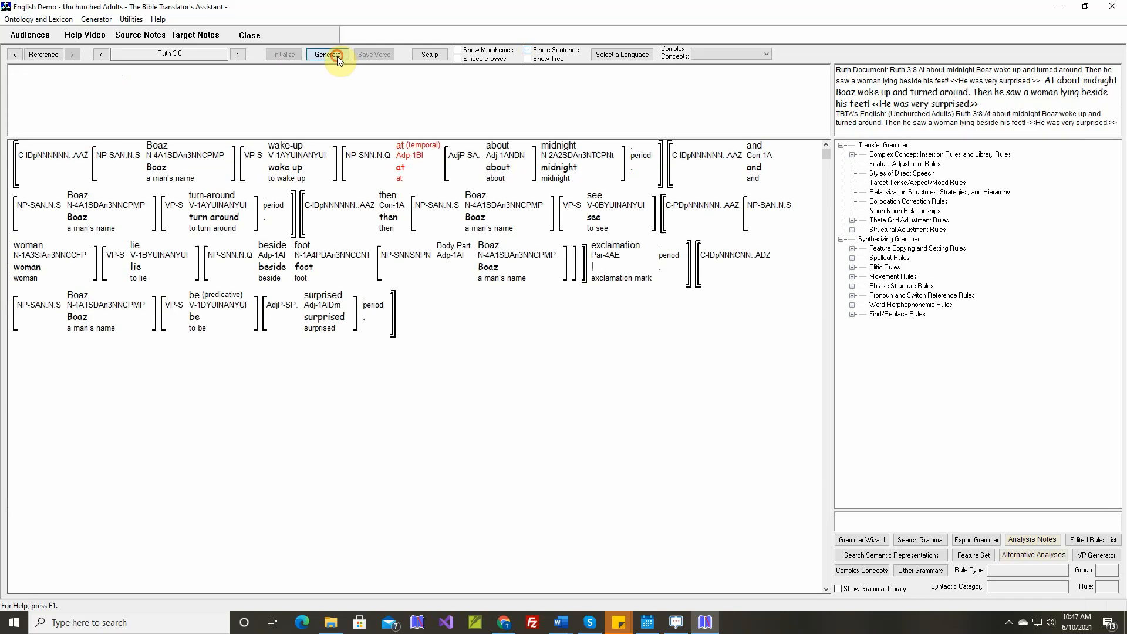
left_click(337, 57)
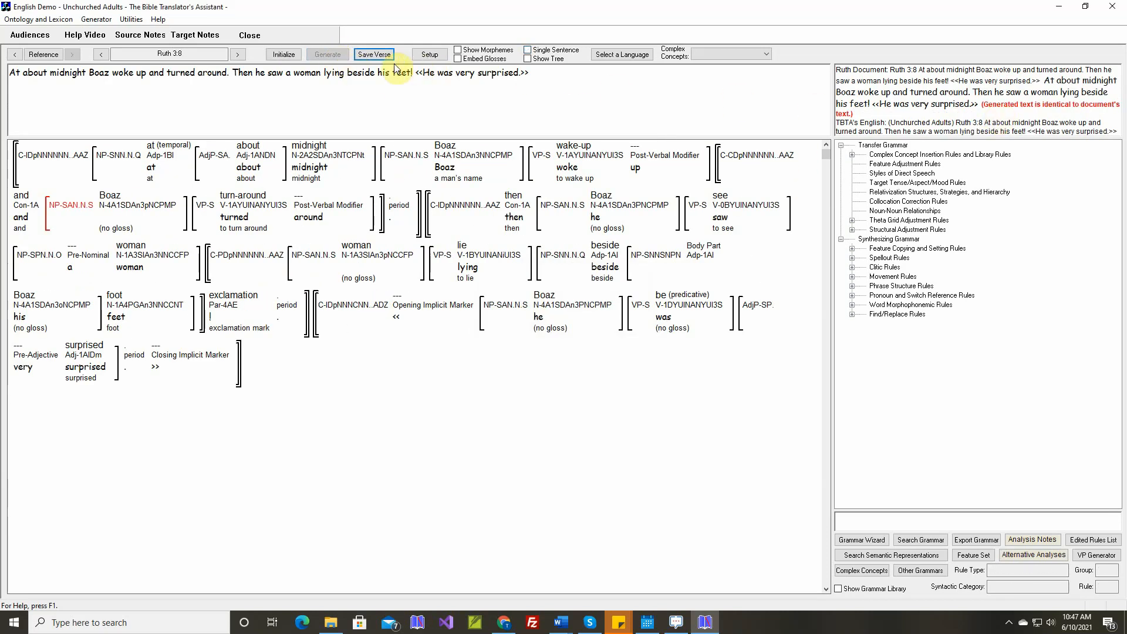
Save the generated verse Ruth 3:8 and advance to Ruth 3:9
left_click(374, 54)
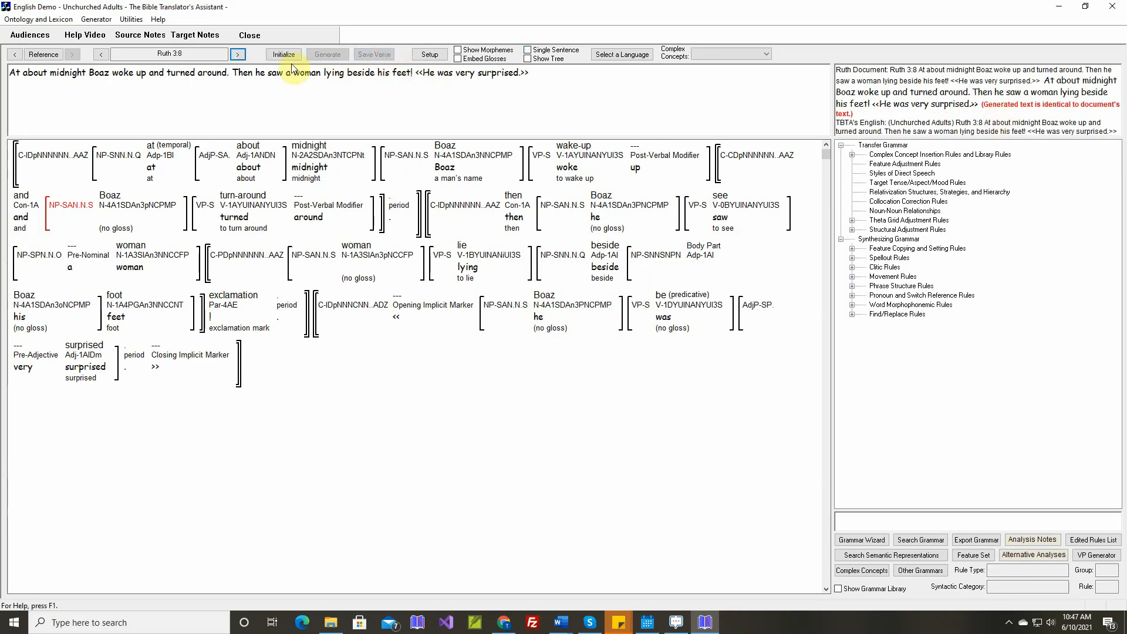
left_click(238, 54)
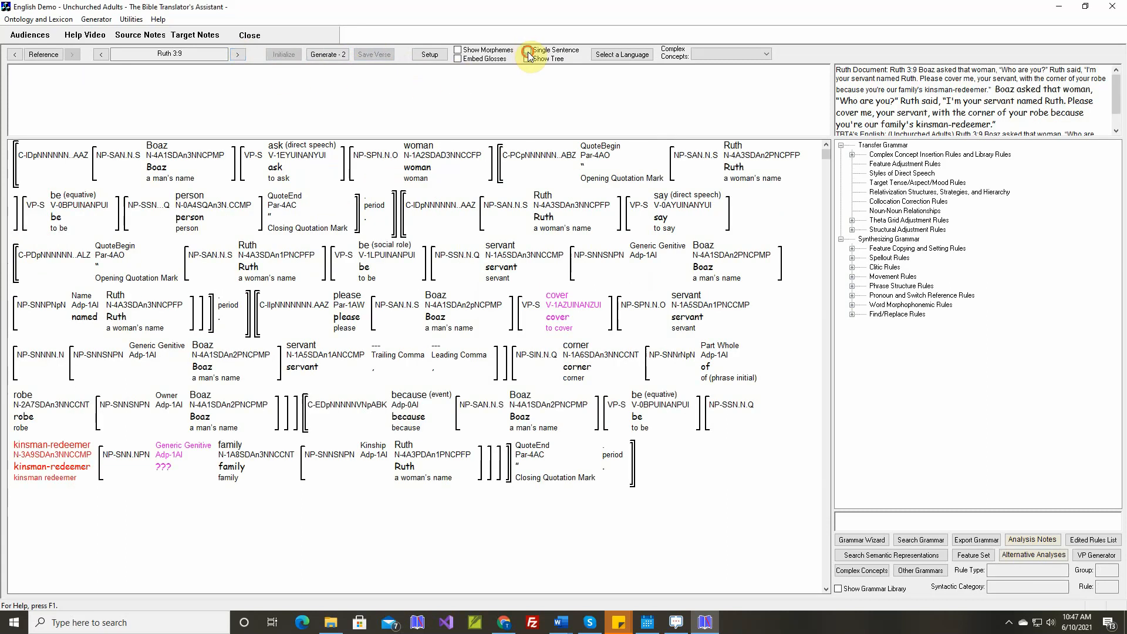
Turn on single-sentence mode and generate Ruth 3:9:1 and Ruth 3:9:2
left_click(528, 51)
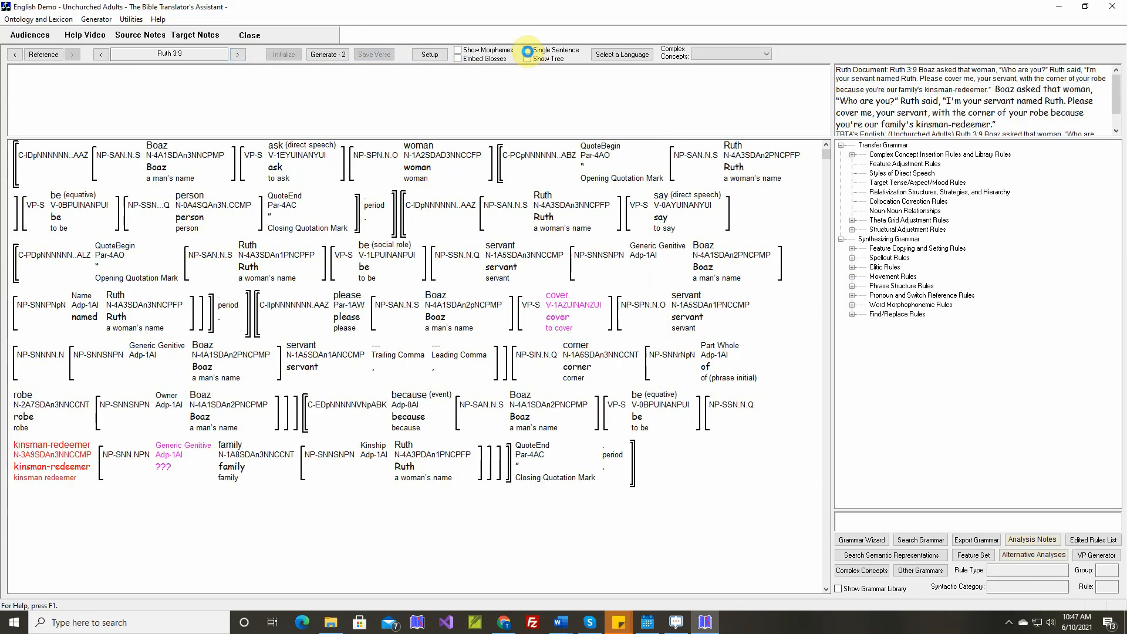
left_click(330, 54)
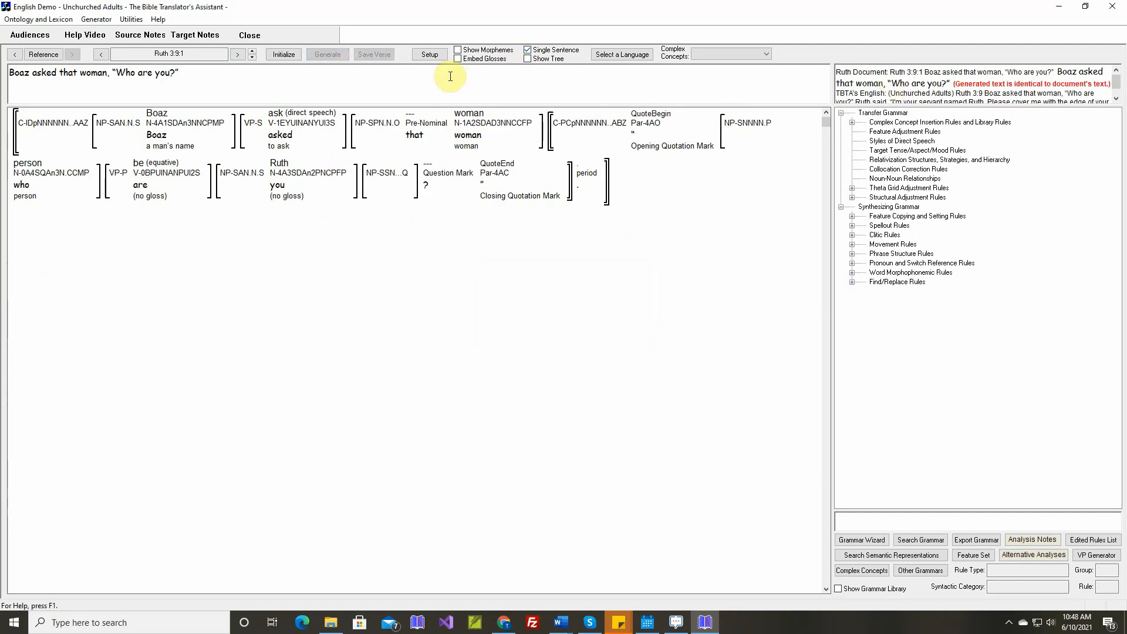
left_click(252, 51)
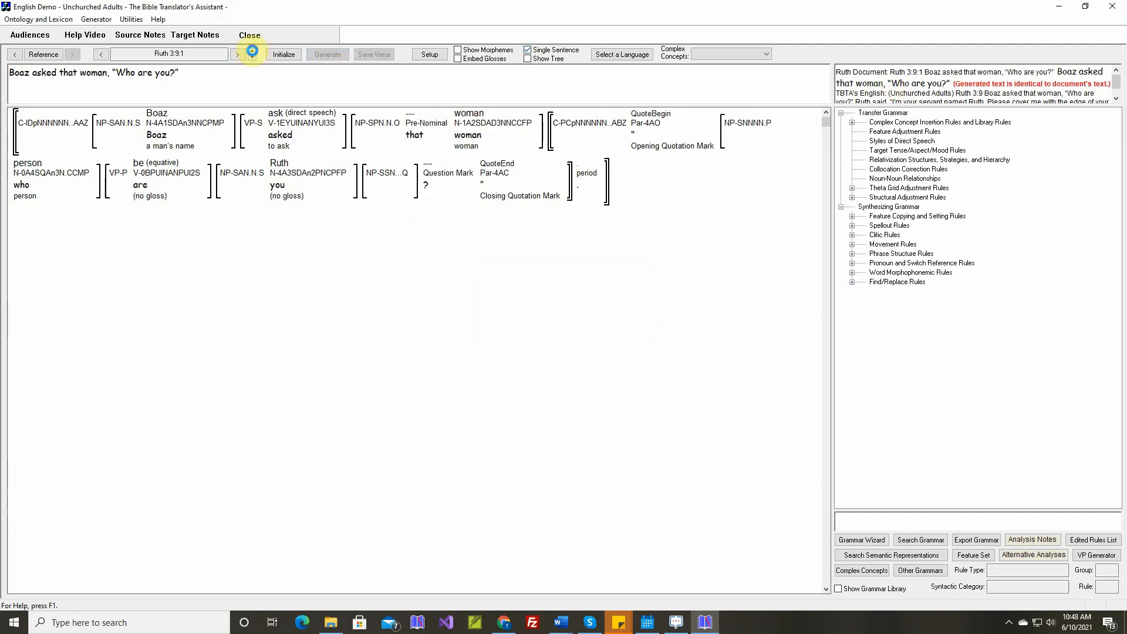
left_click(326, 55)
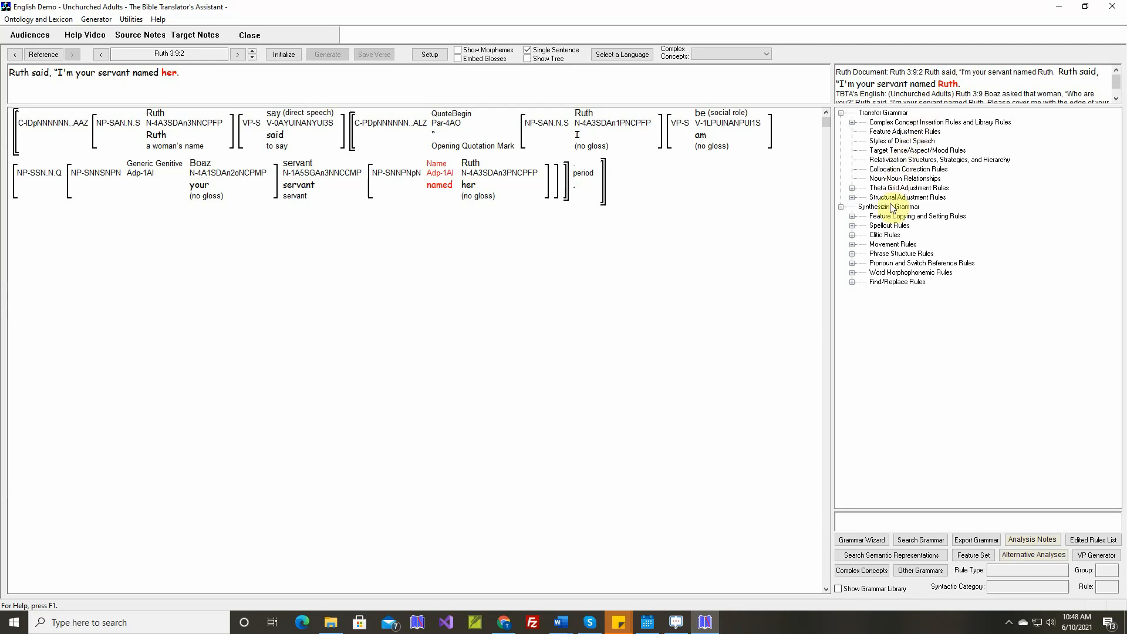
Examine the pronoun identification rules and the noun that follows "named" in Ruth 3:9:2
left_click(852, 264)
left_click(863, 272)
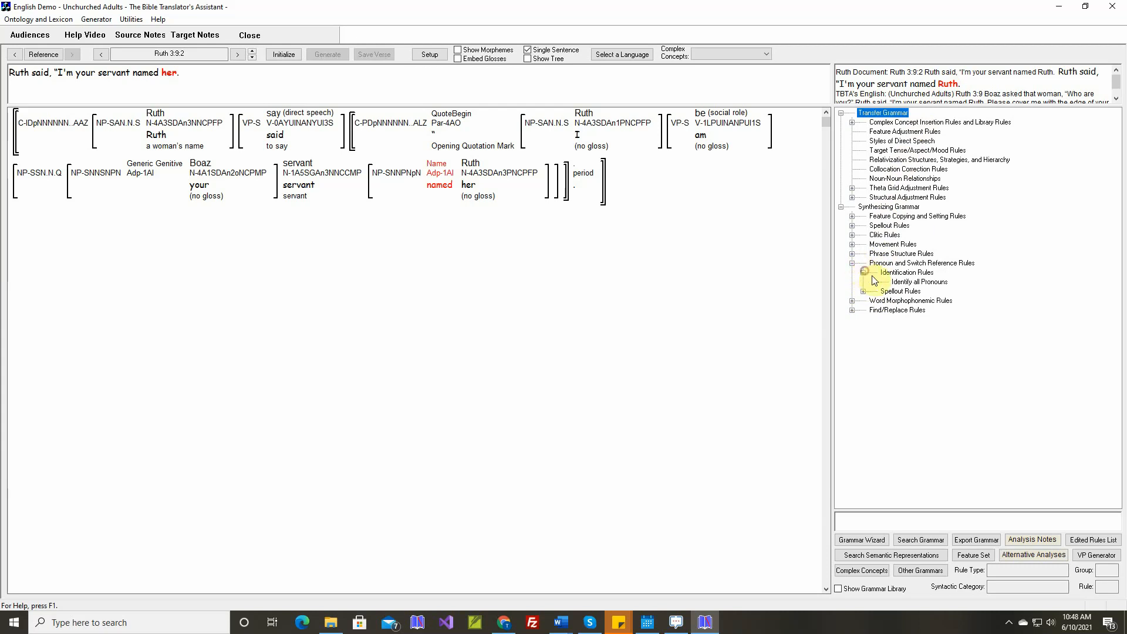
left_click(875, 282)
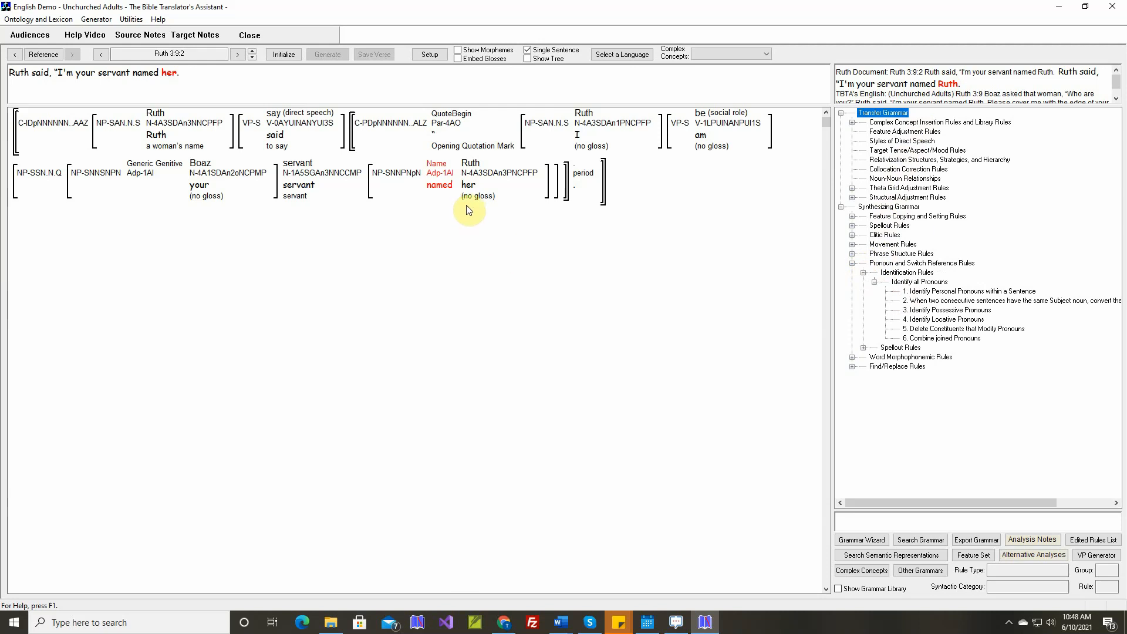
mouse_move(470, 192)
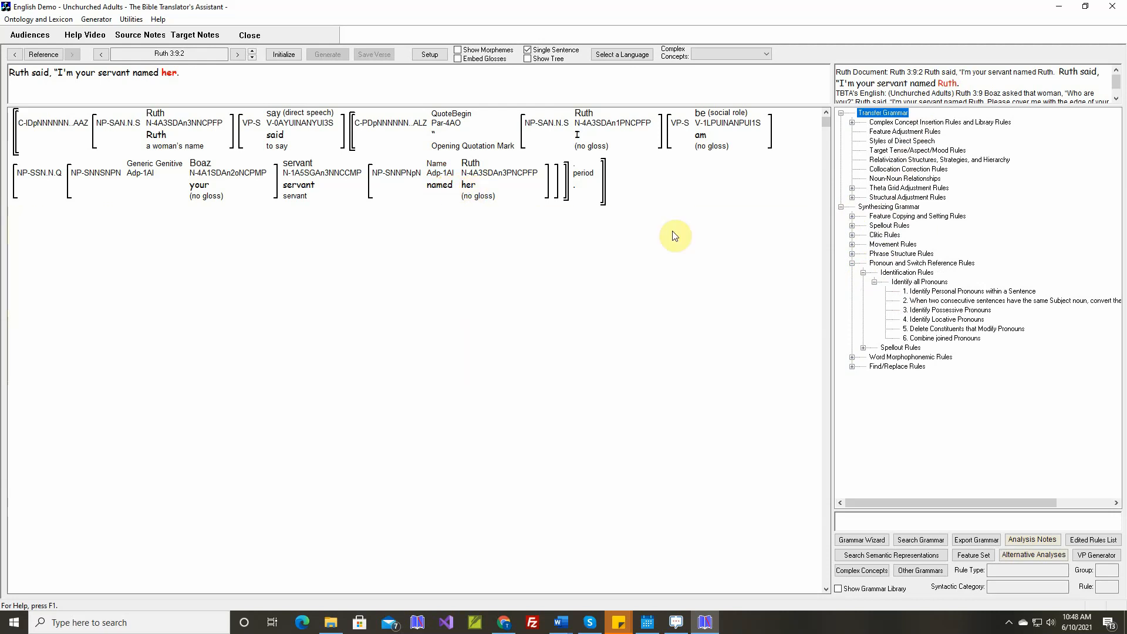
Create a structural adjustment rule for nouns named Surface Realization in the Noun Issues group
left_click(852, 197)
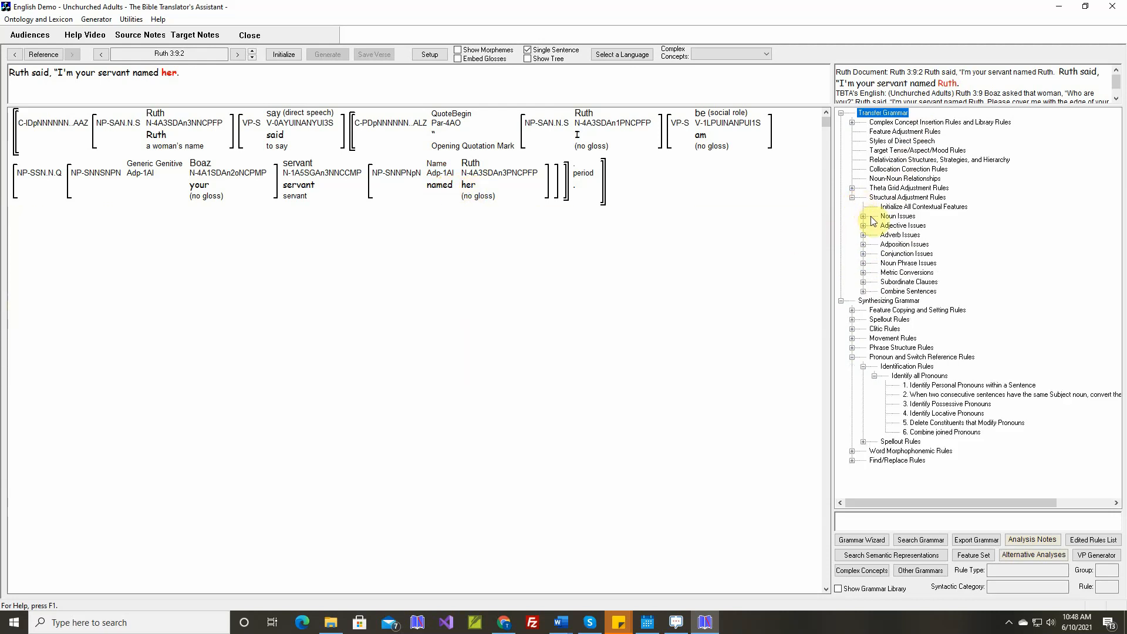
left_click(864, 217)
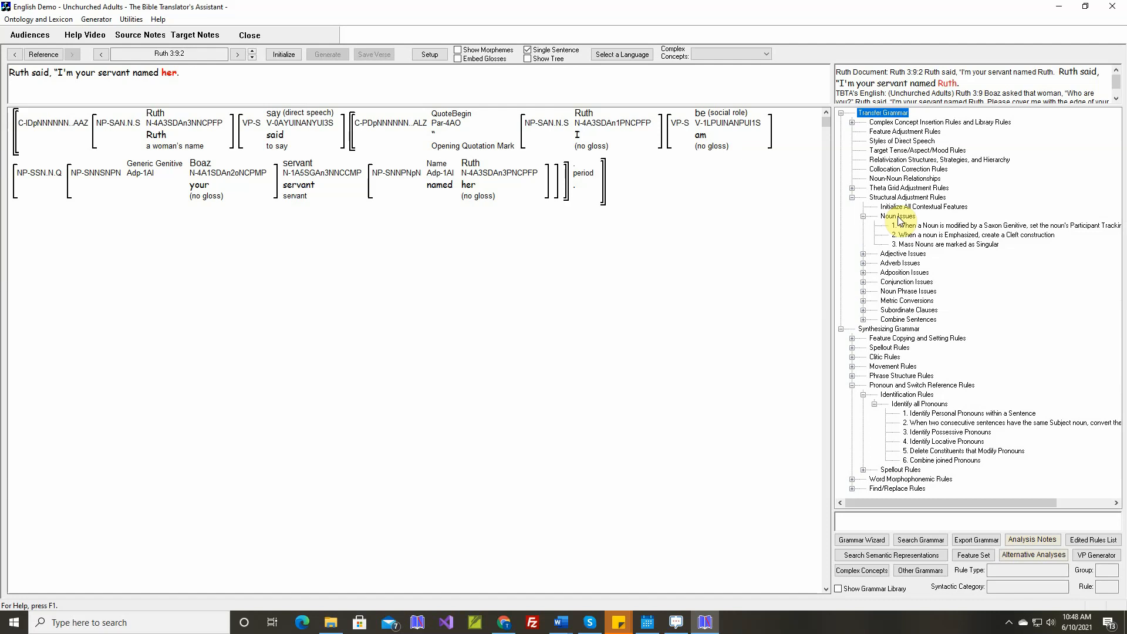
left_click(898, 217)
double_click(897, 217)
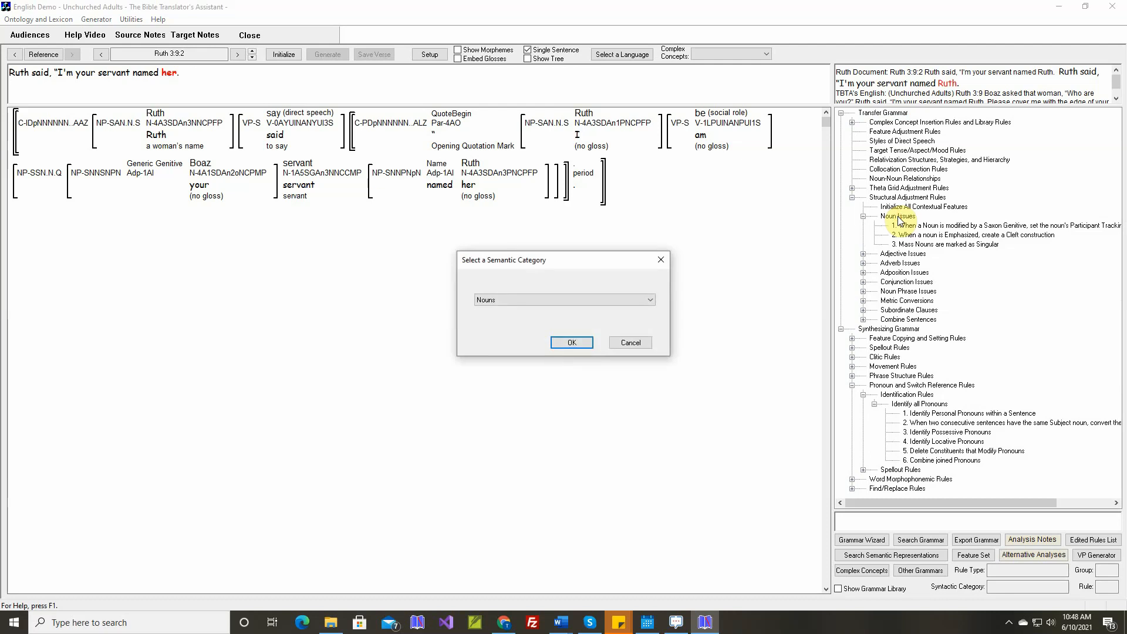
left_click(583, 345)
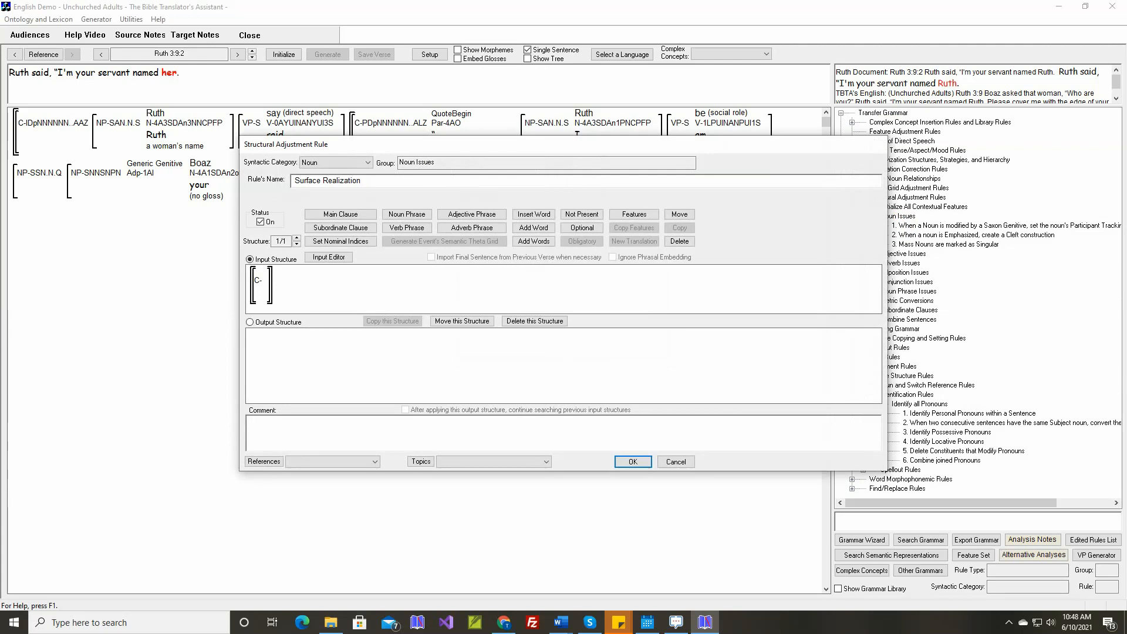
Add a noun phrase to the rule's input clause and insert the adposition Name ("named") into it as a source concept
left_click(405, 215)
left_click(262, 289)
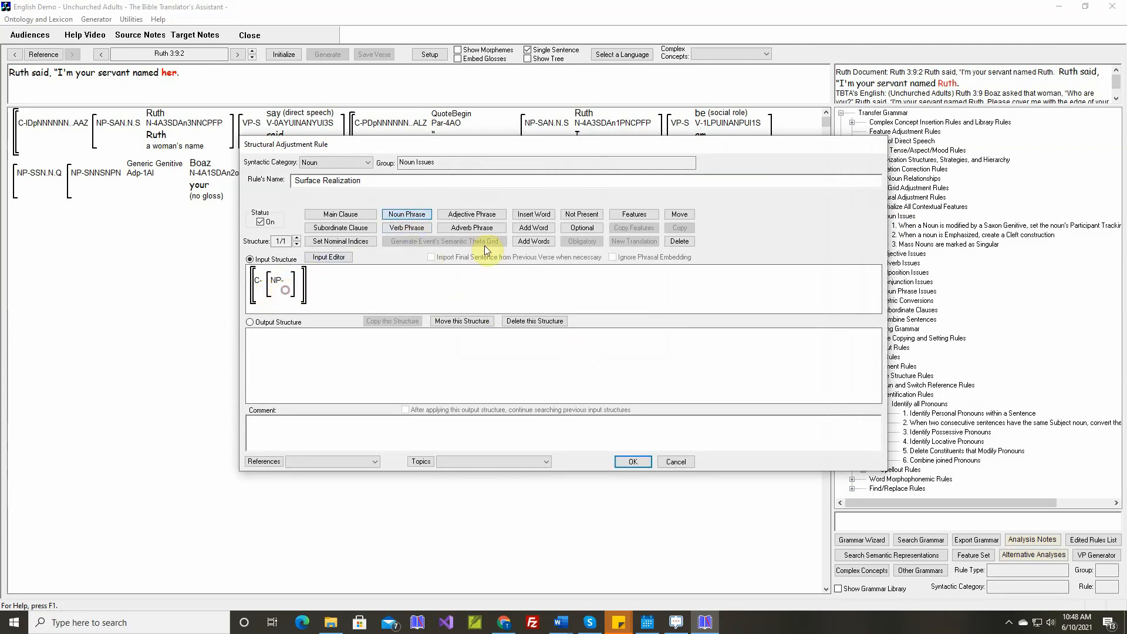
left_click(534, 214)
left_click(290, 291)
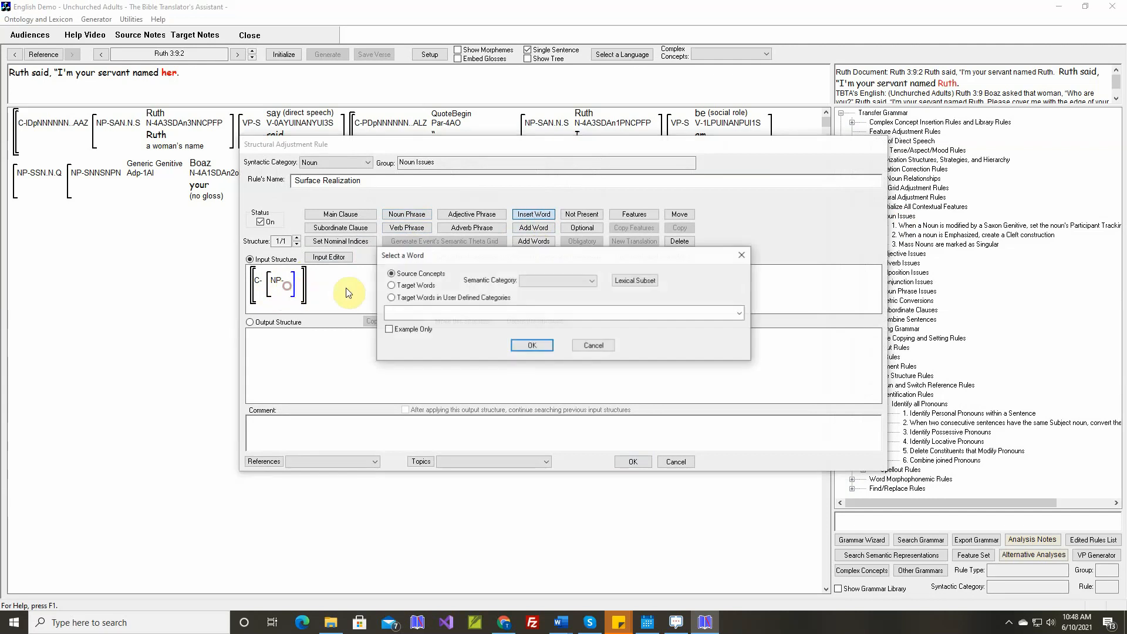
left_click(534, 282)
left_click(534, 330)
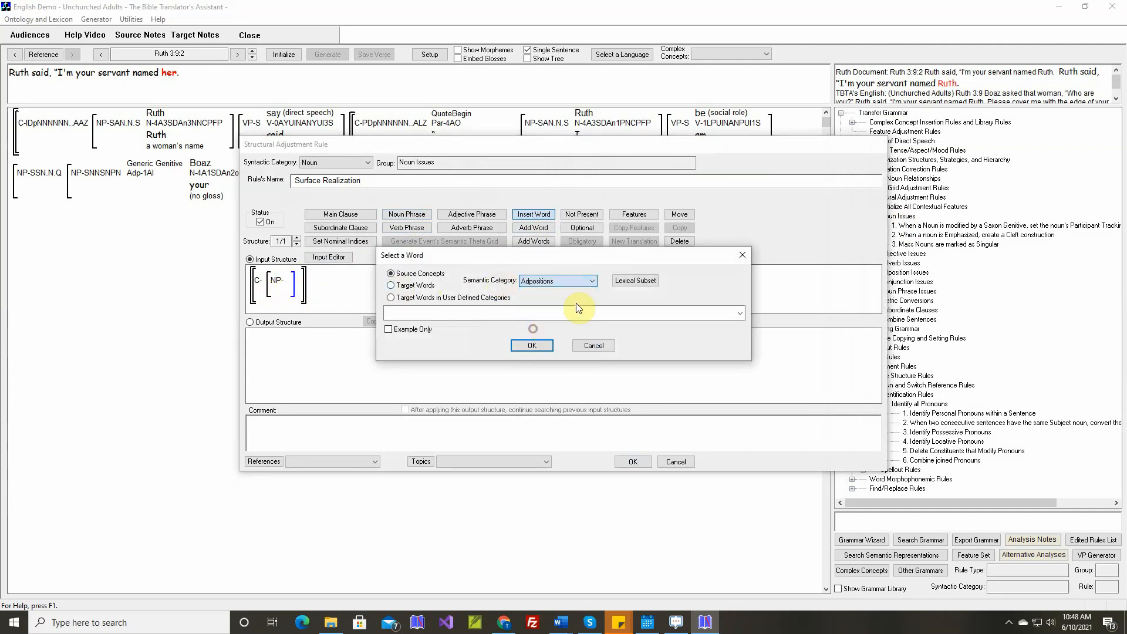
left_click(632, 280)
left_click(528, 388)
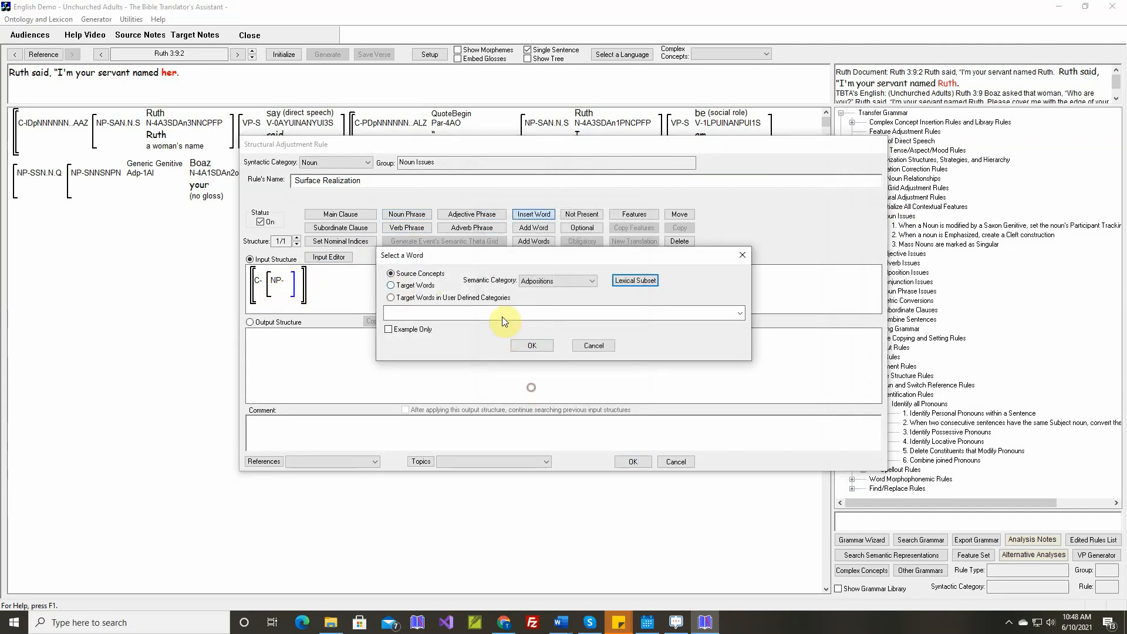
left_click(501, 314)
left_click(483, 361)
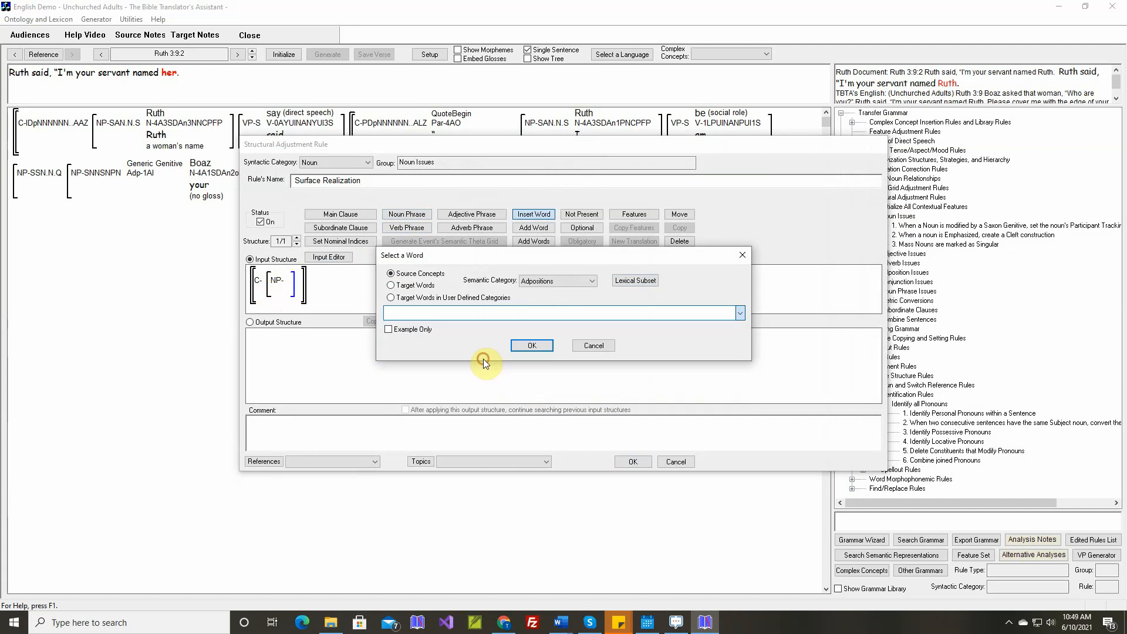
left_click(523, 346)
Insert an unspecified noun after the Name adposition in the input structure's noun phrase
double_click(322, 291)
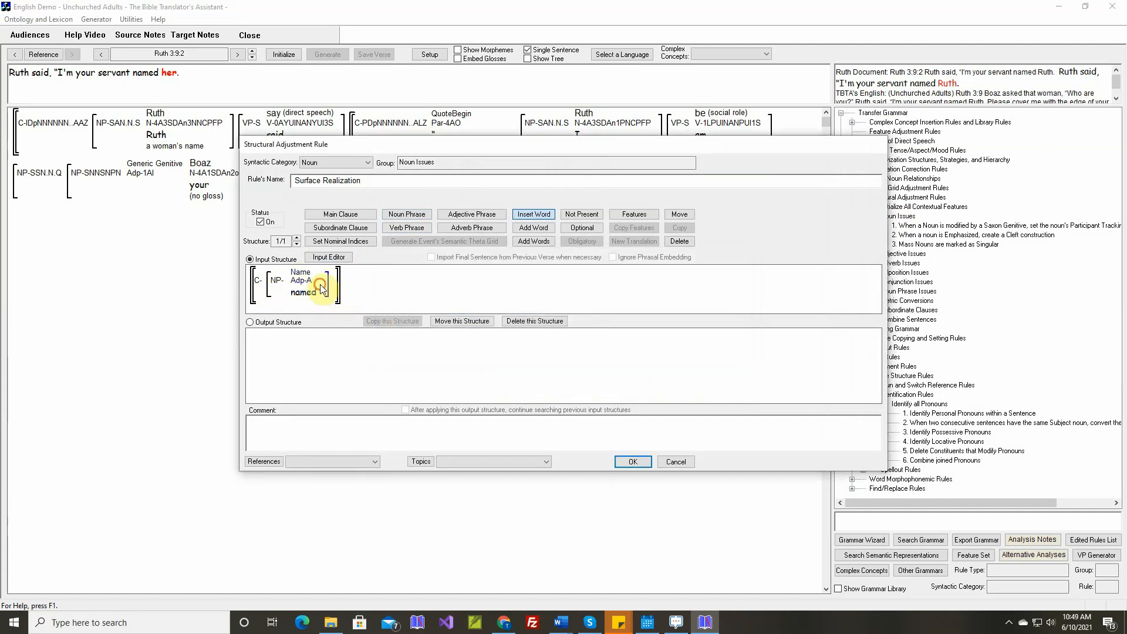
left_click(548, 281)
left_click(544, 300)
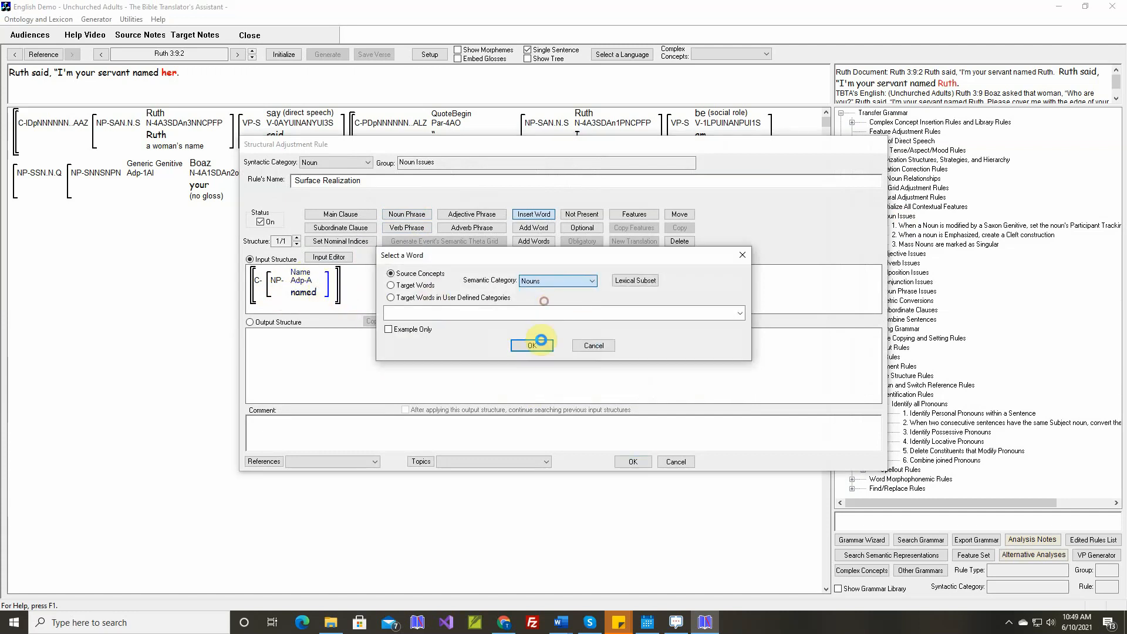
left_click(534, 346)
Set the noun's Surface Realization feature to Always a Noun in the rule's output structure
left_click(287, 326)
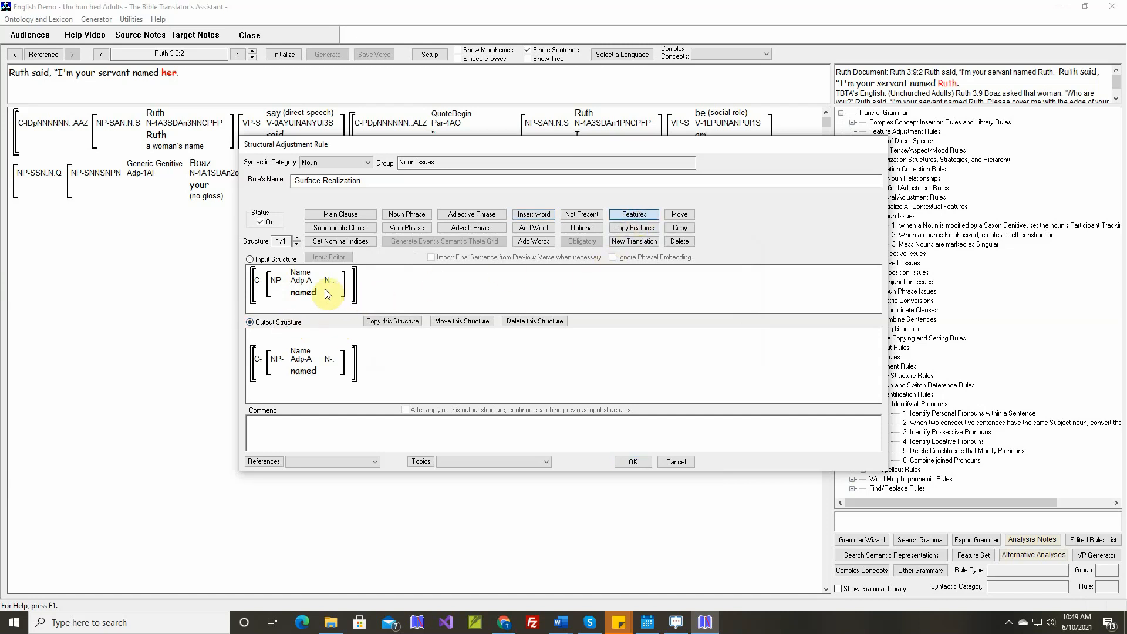
double_click(330, 365)
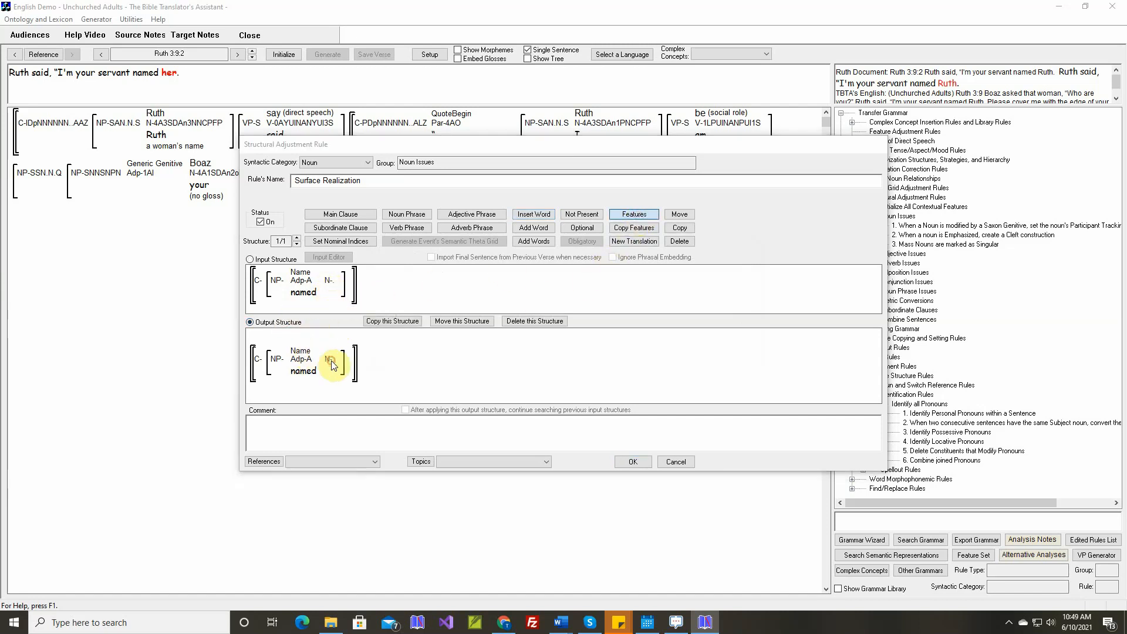
left_click(413, 293)
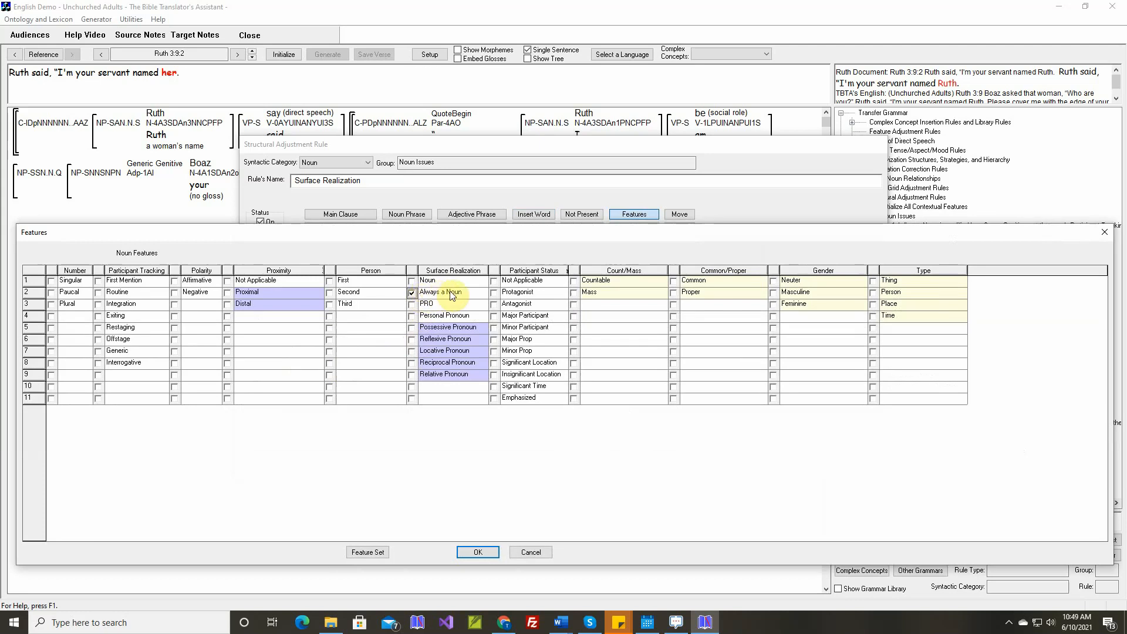
left_click(490, 552)
mouse_move(342, 363)
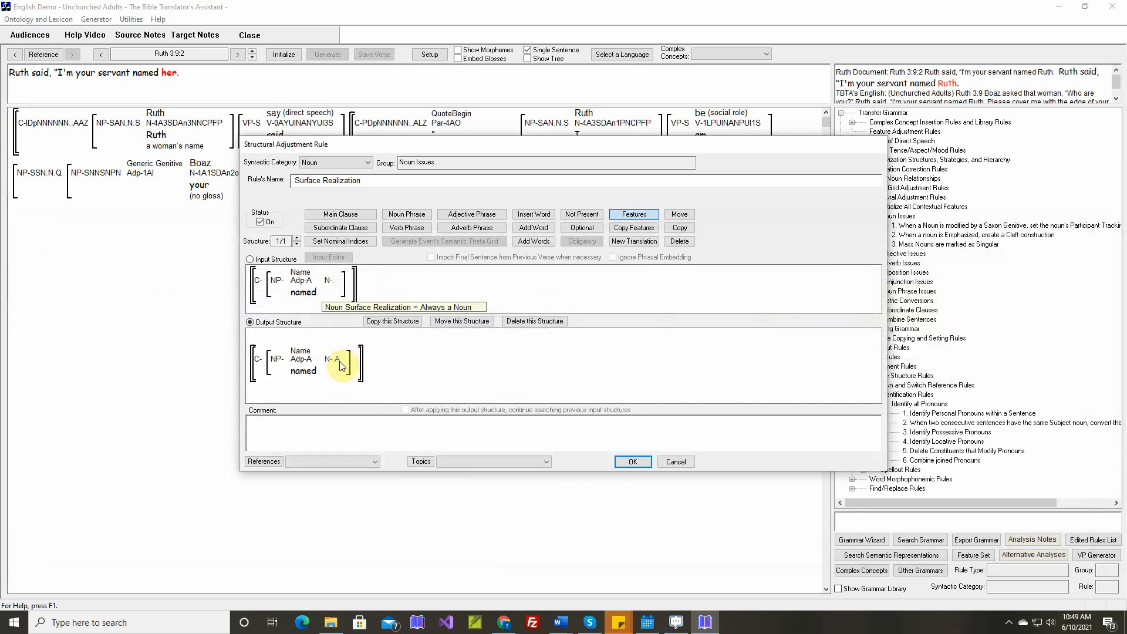
Paste the Ruth 3:9:2 reference text as the rule's comment, change its final word to RUTH, and save the rule
right_click(396, 420)
left_click(435, 426)
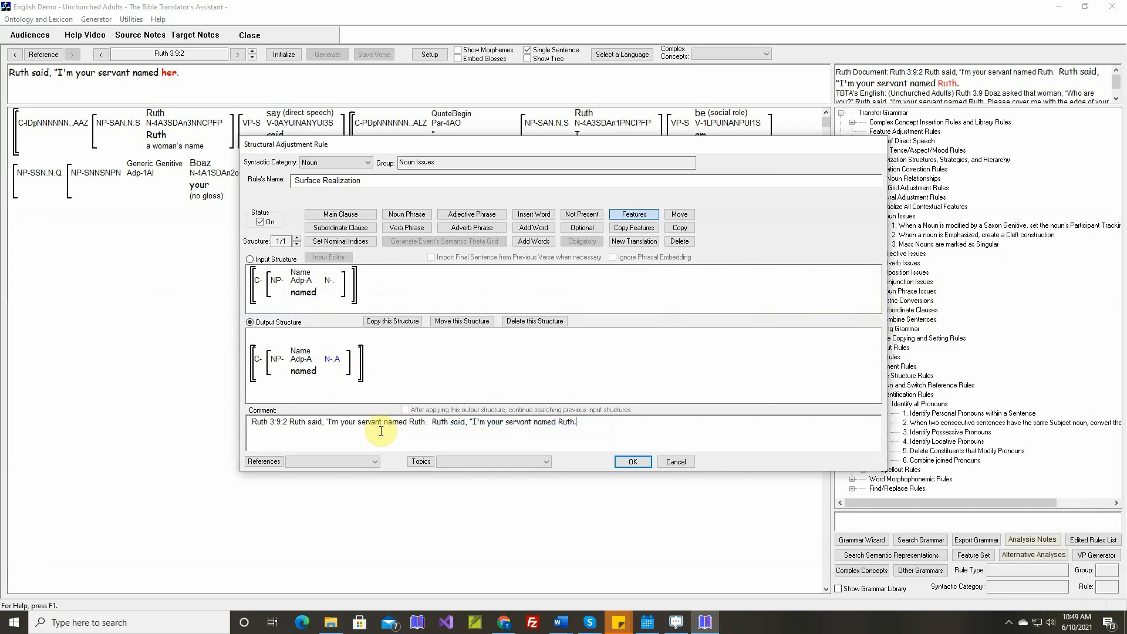
left_click(573, 421)
type("UTH")
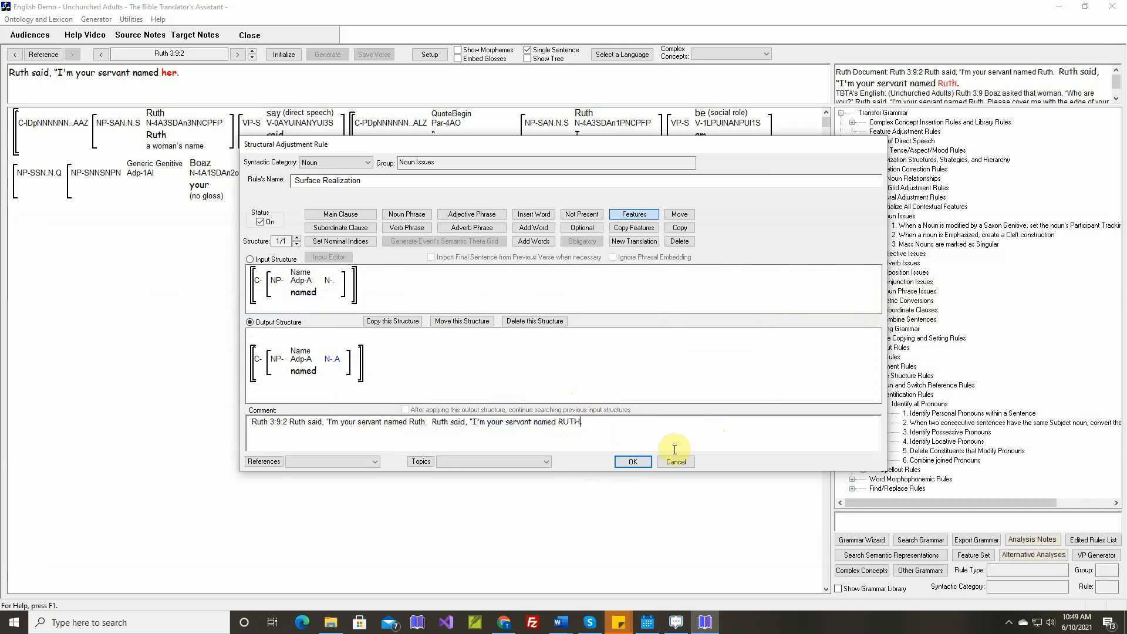
left_click(632, 462)
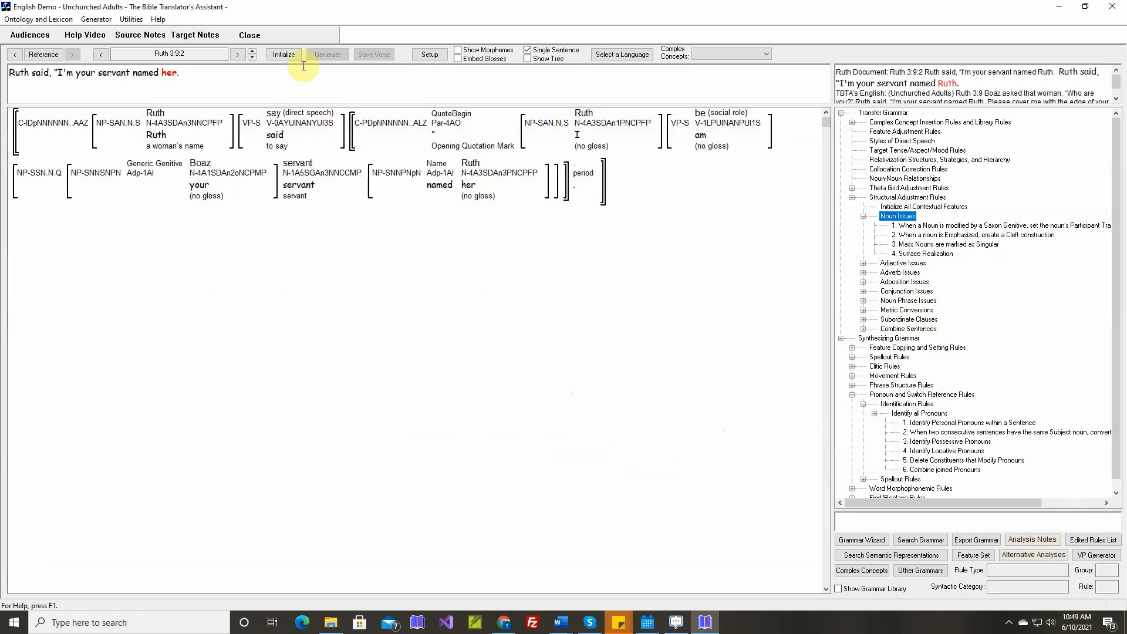
Reinitialize and regenerate Ruth 3:9:2, and advance to Ruth 3:9:3
left_click(284, 54)
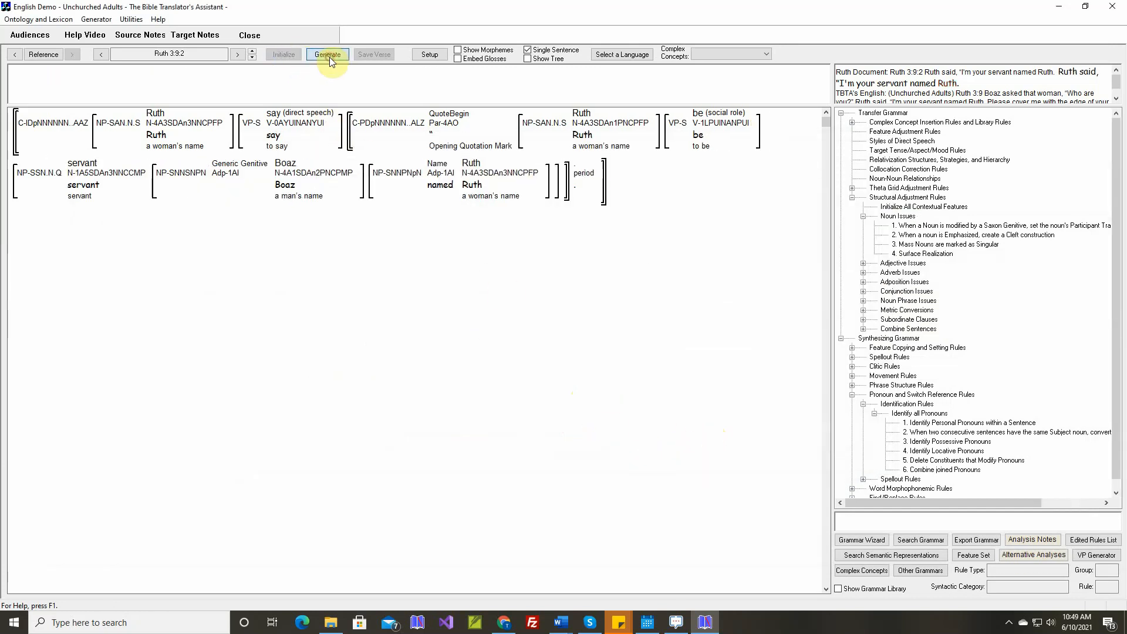
left_click(327, 55)
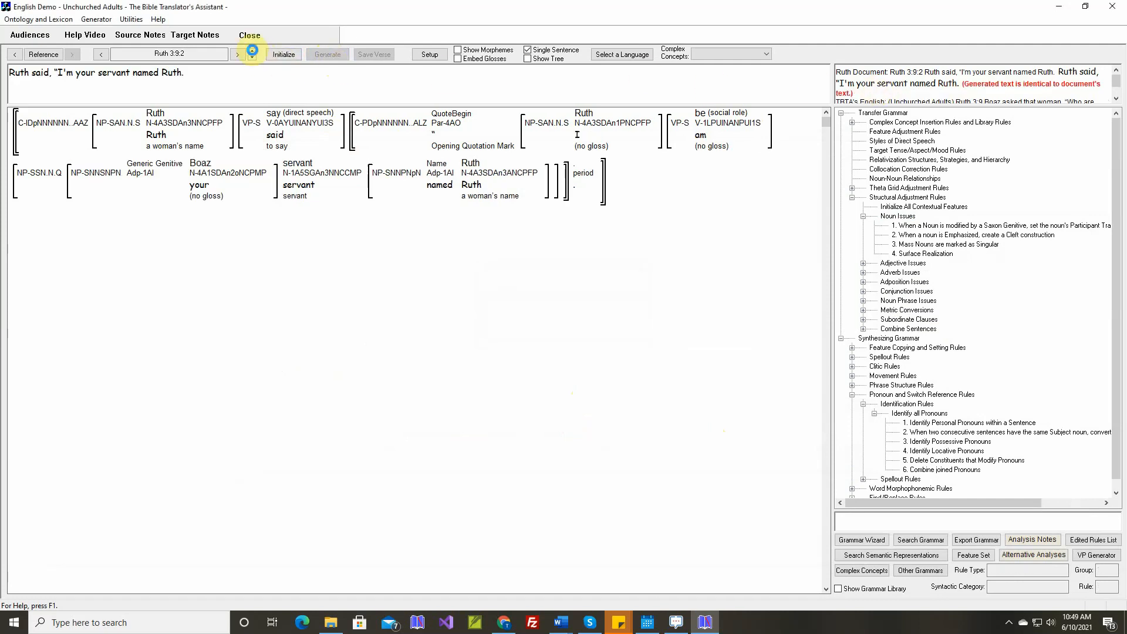
left_click(253, 50)
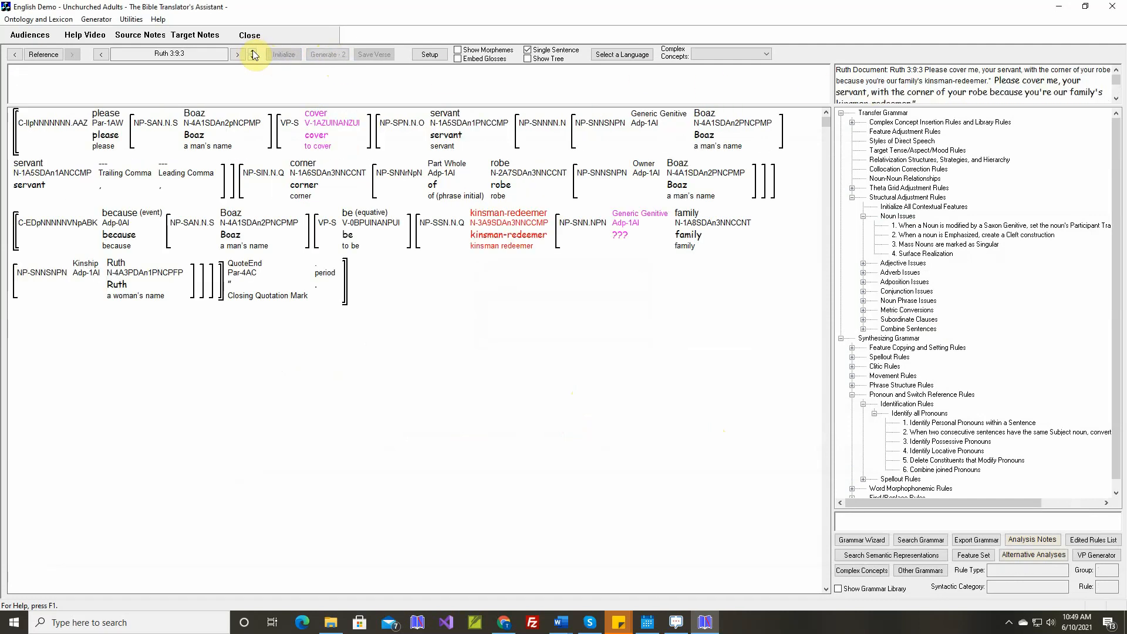
Open the theta grid adjustment rule for the verb cover-A and assign its Instrument argument the Oblique1 grammatical relation
right_click(316, 117)
left_click(364, 212)
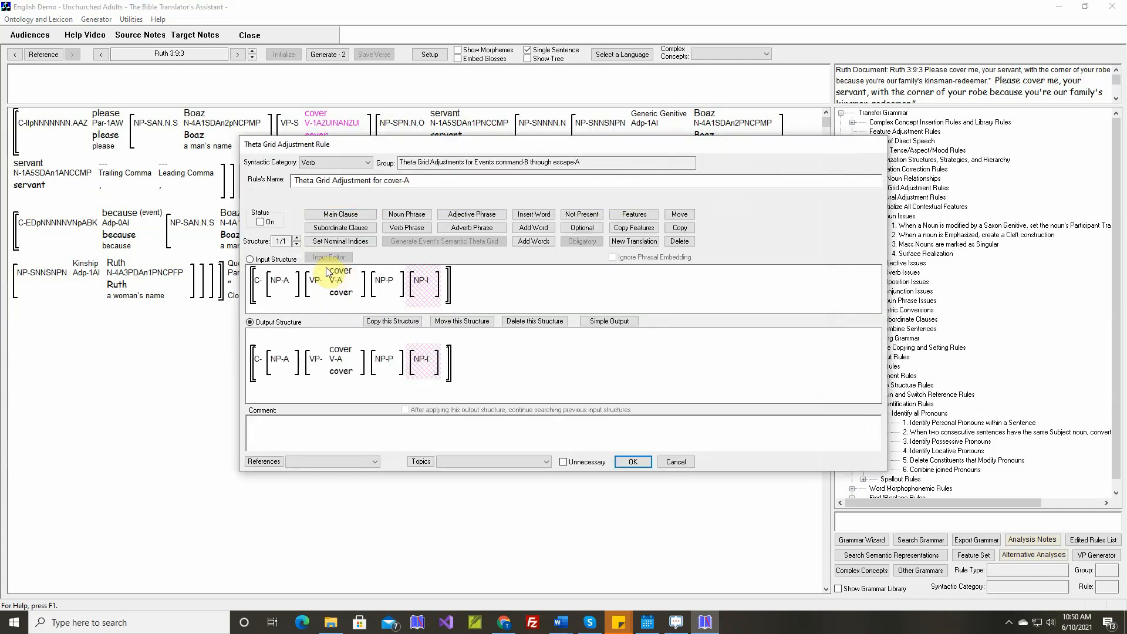
mouse_move(339, 274)
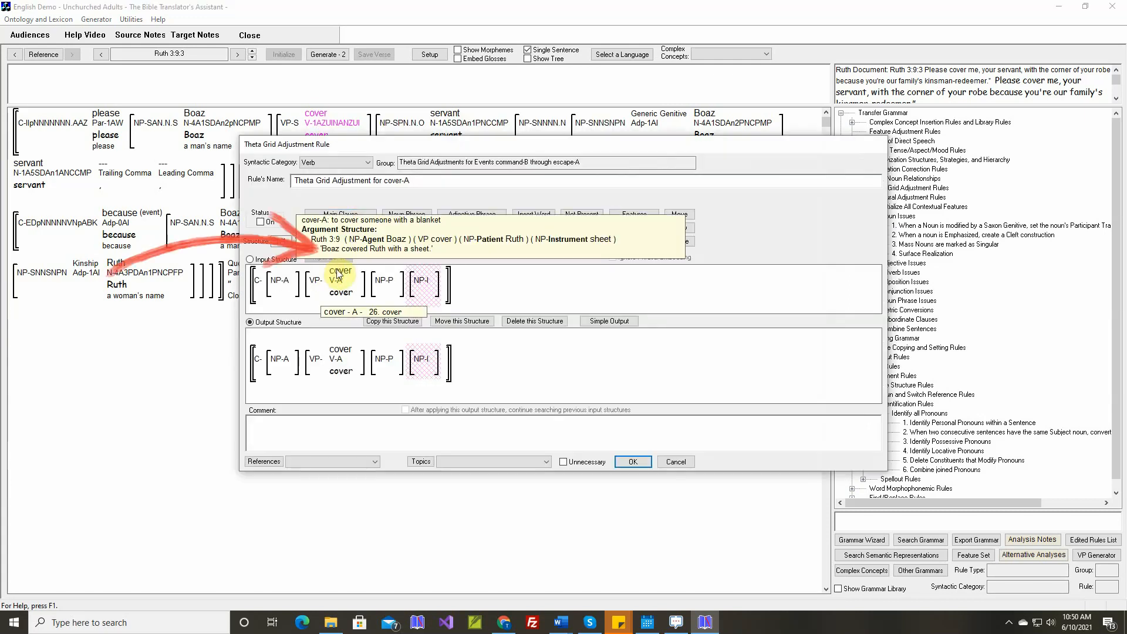
left_click(601, 321)
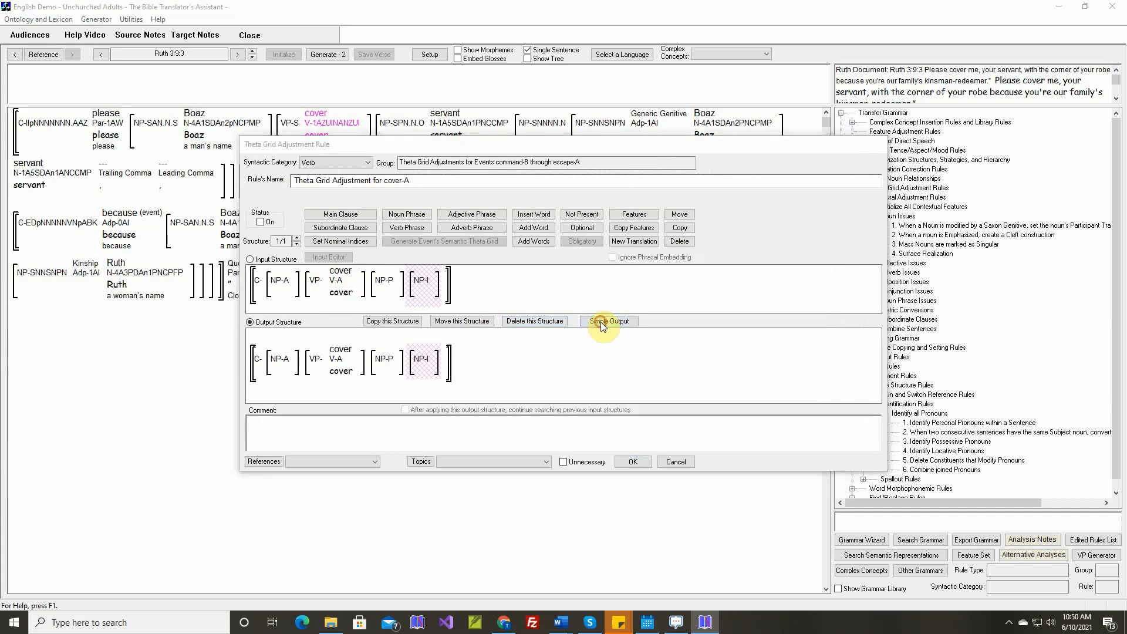
left_click(656, 319)
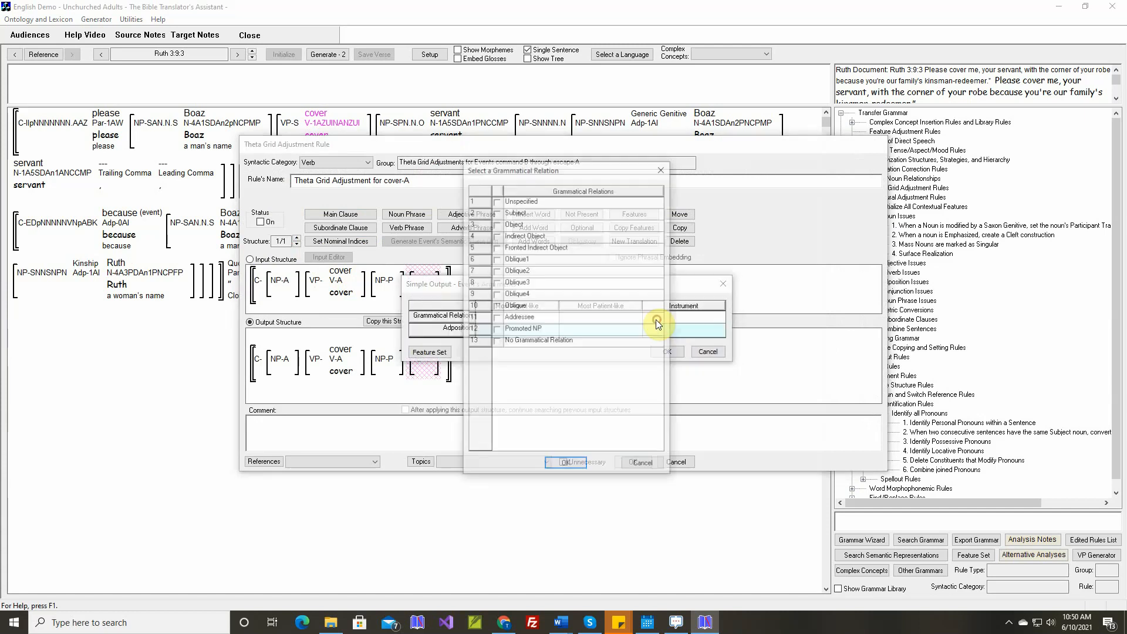
left_click(497, 259)
left_click(570, 463)
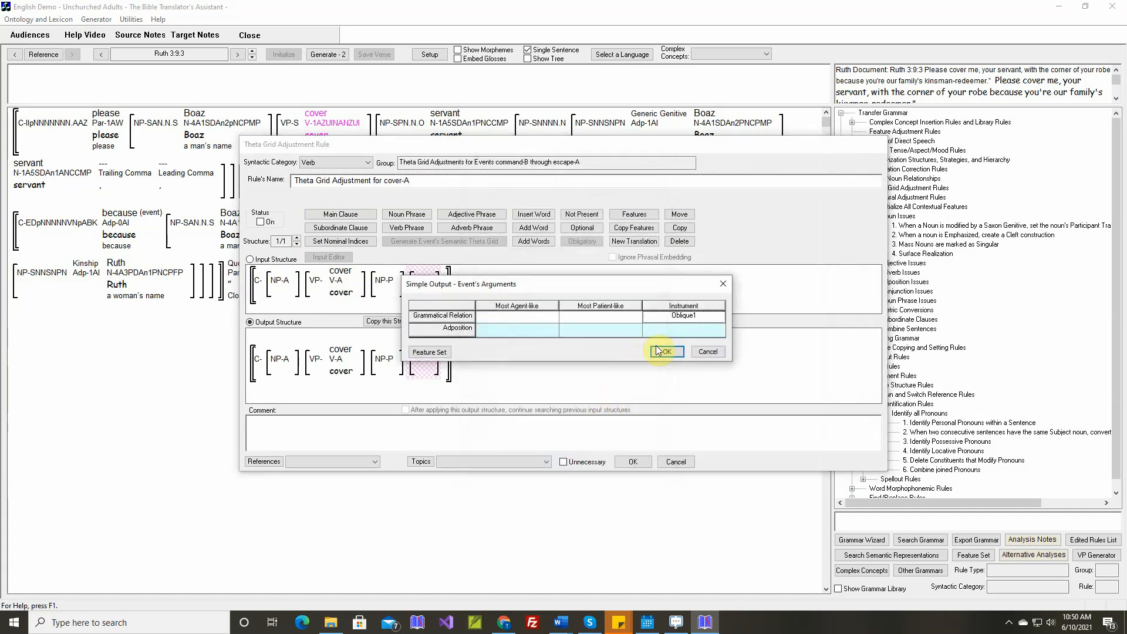
Set the Instrument argument's adposition to "with" and apply the simple output to the rule
left_click(667, 332)
left_click(568, 328)
scroll(569, 329, "down", 3)
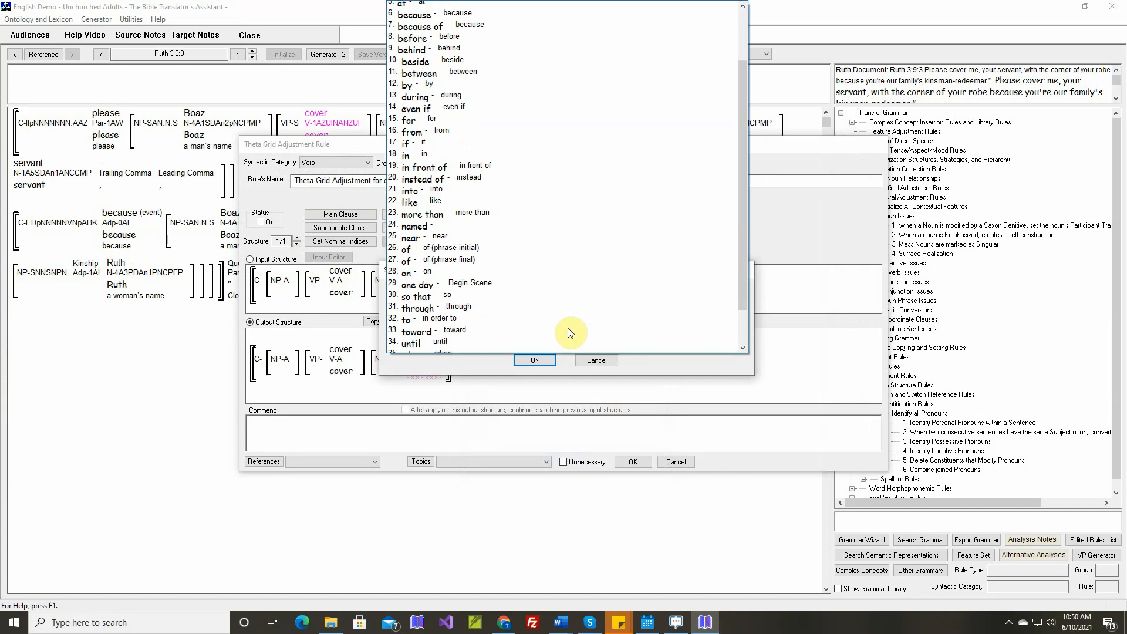
left_click(540, 348)
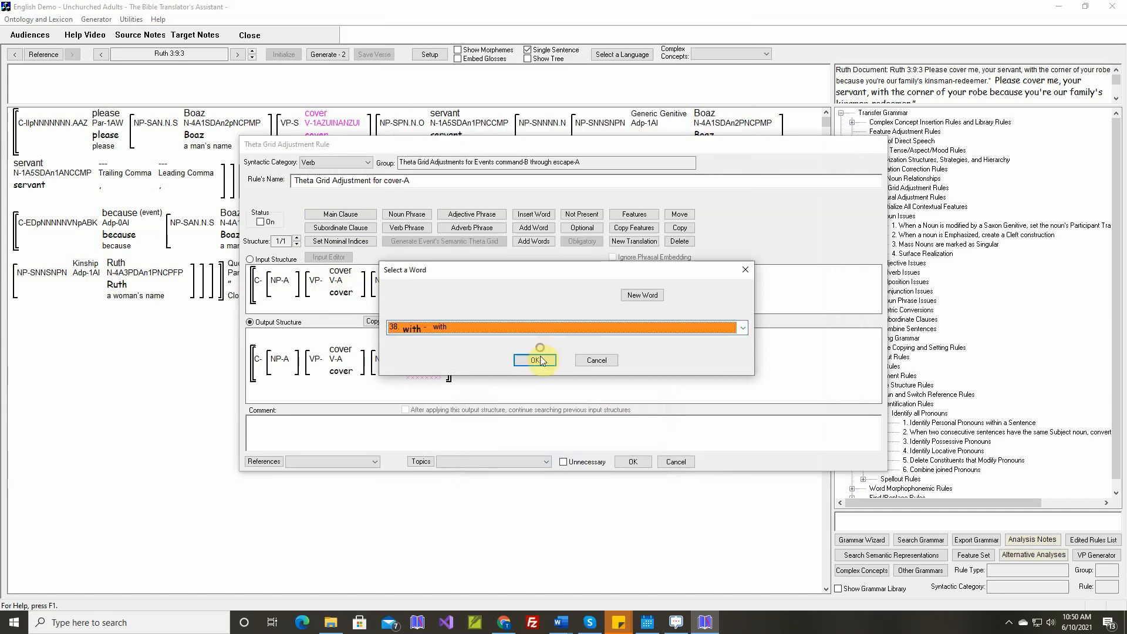
left_click(535, 360)
left_click(666, 350)
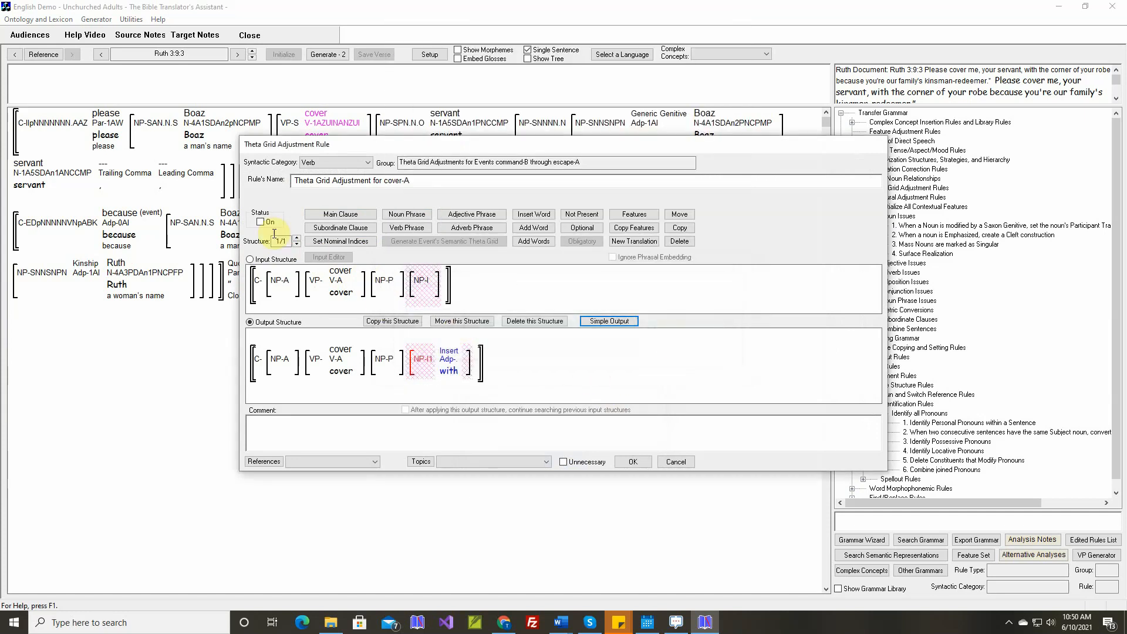
Turn the rule on, insert the reference document's comment, replace both "because you're our family's kinsman-redeemer" clauses with an ellipsis, and save the rule
left_click(260, 223)
right_click(521, 424)
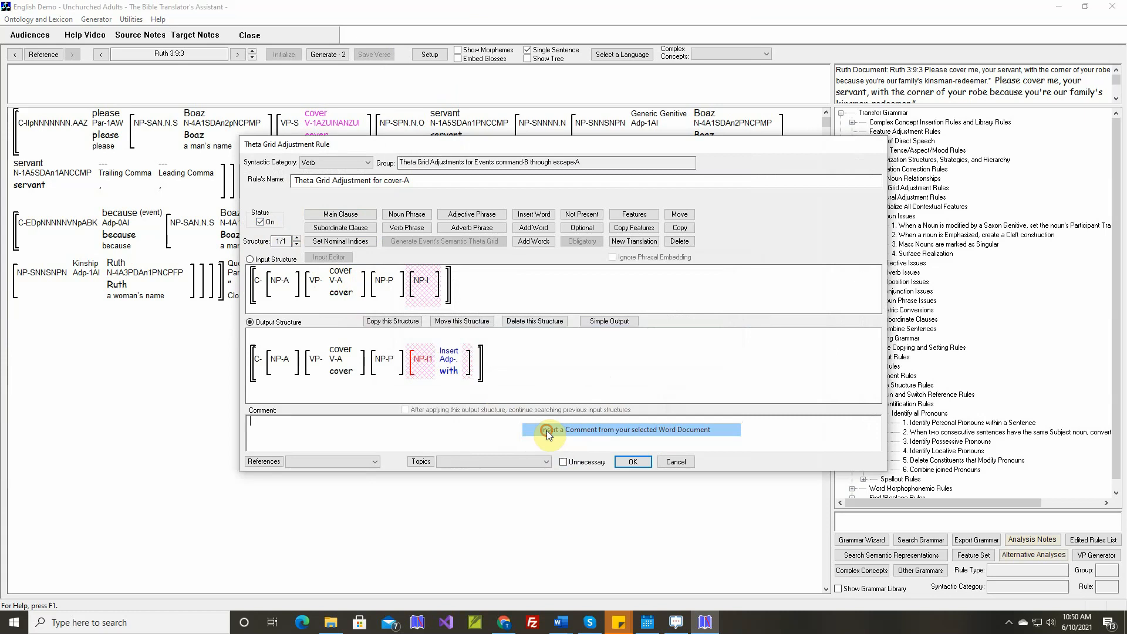
left_click(547, 432)
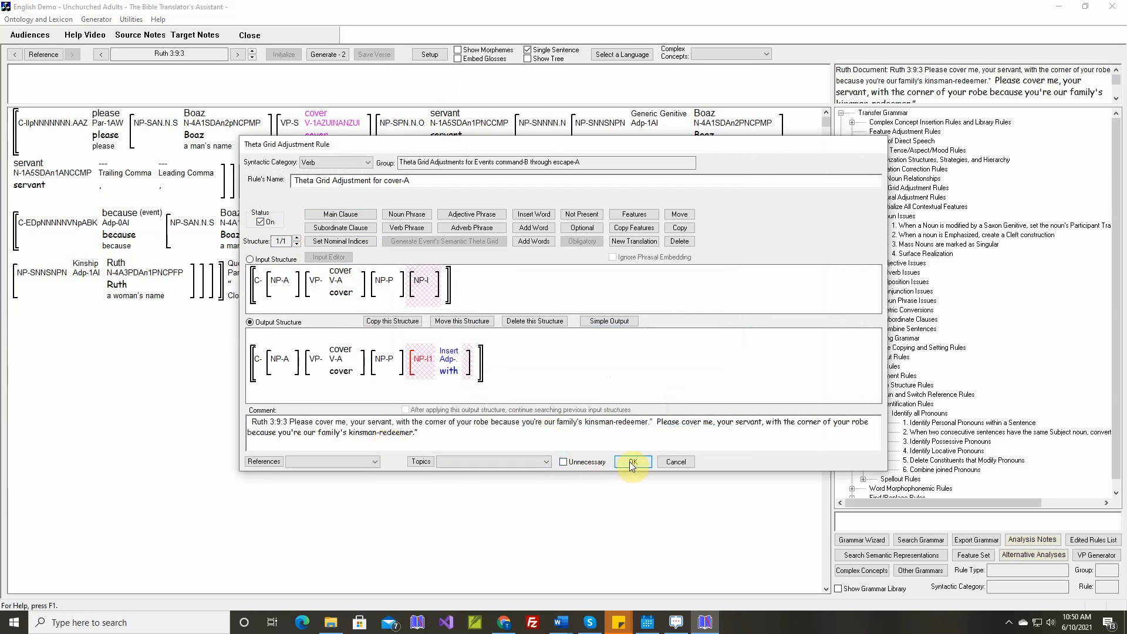
left_click_drag(492, 421, 643, 422)
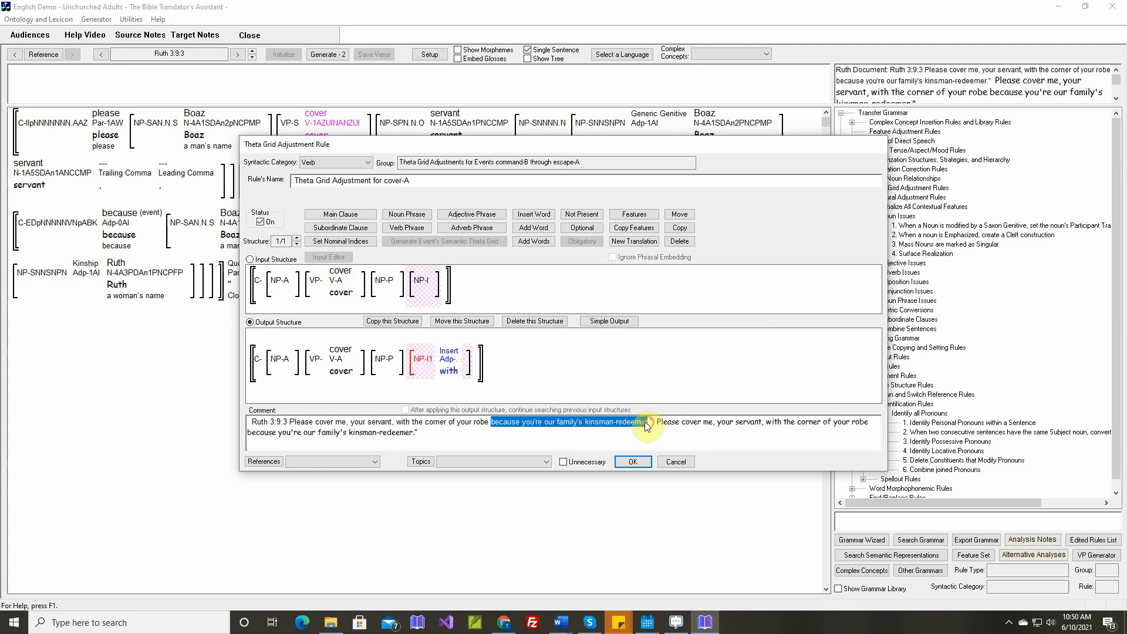
type("...”")
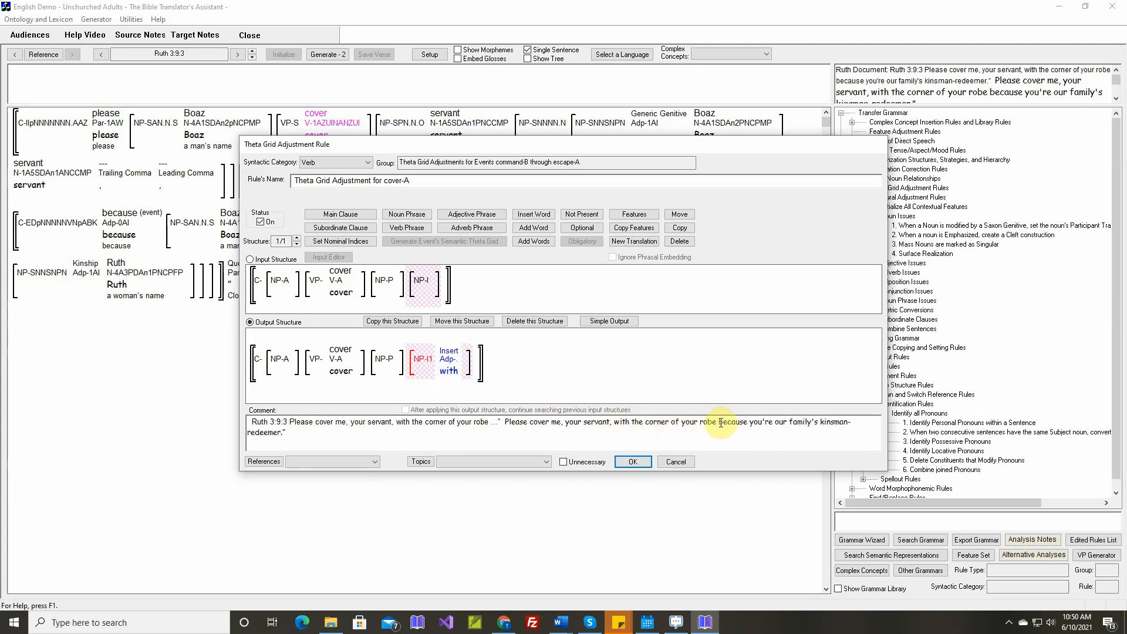
left_click_drag(720, 421, 278, 434)
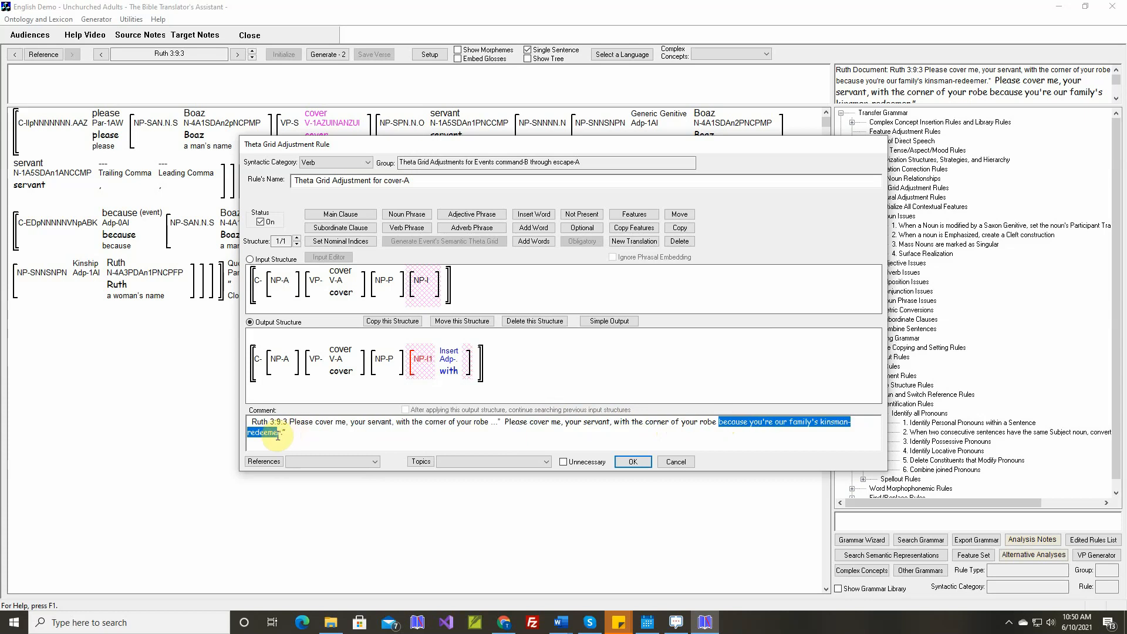
key("Delete")
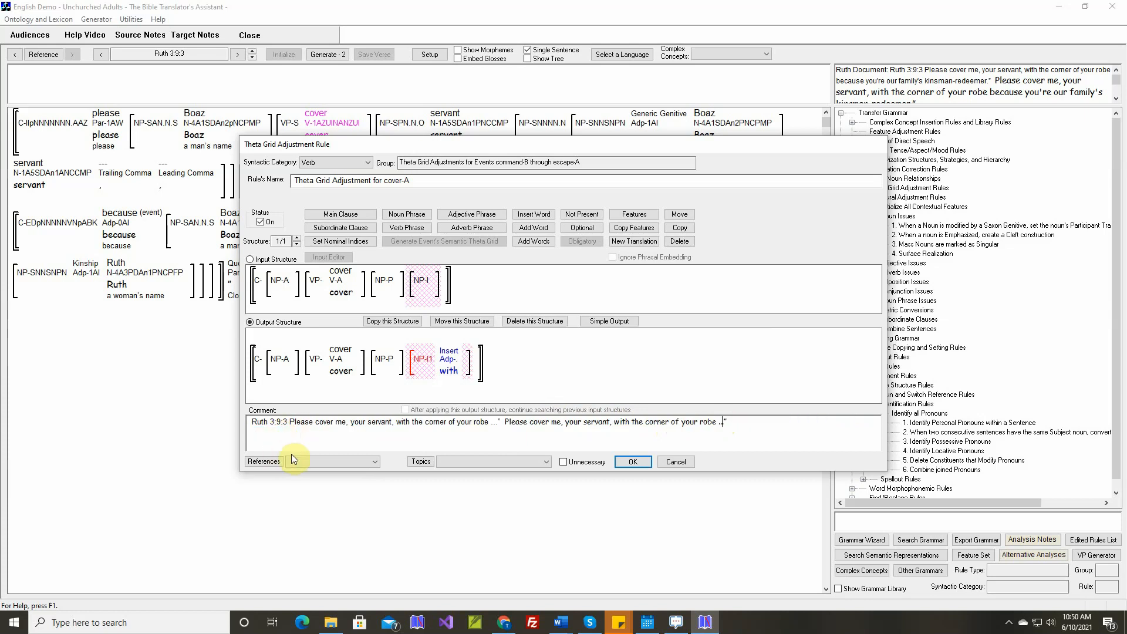
left_click(634, 463)
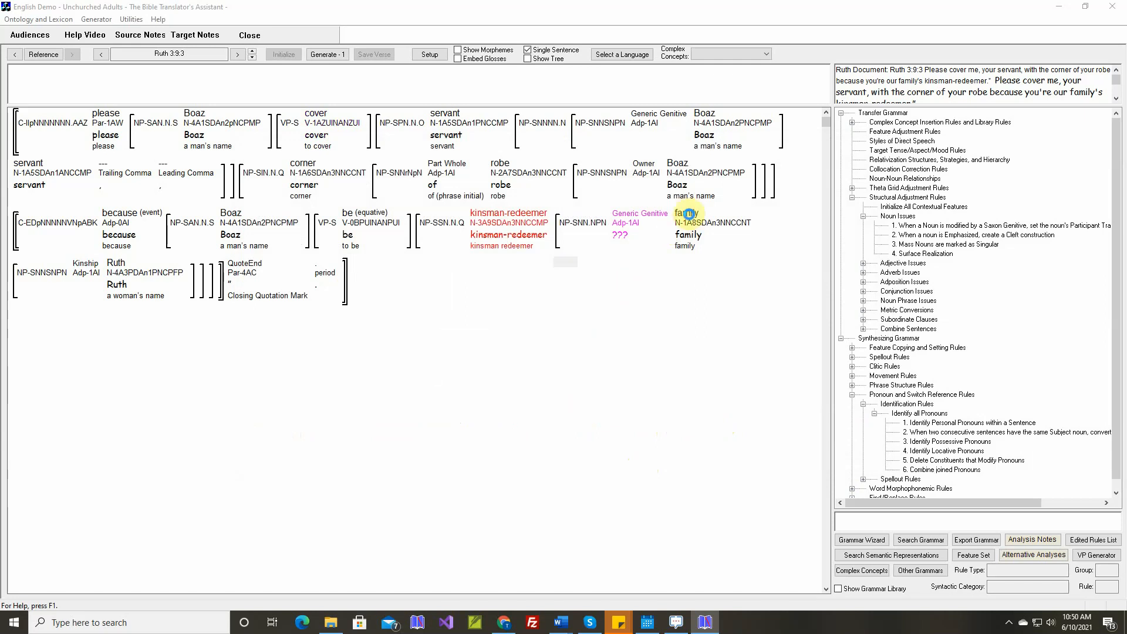
Set the generic genitival relationship to Saxon Genitive for livestock-A with possessor family-A, and copy it to all the other possessums
mouse_move(679, 218)
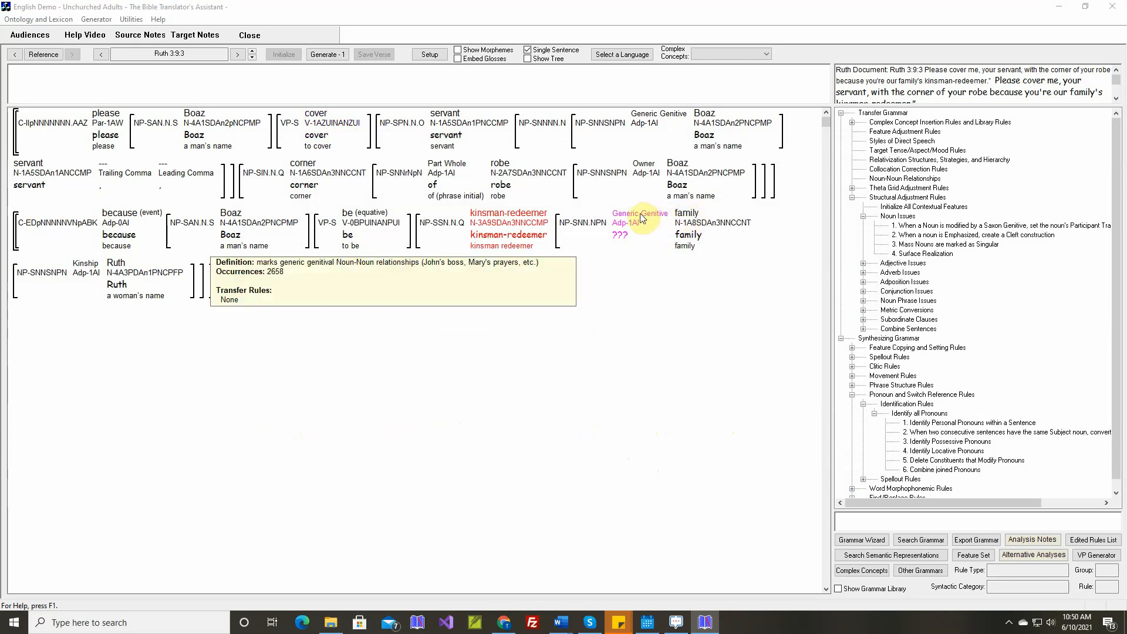
mouse_move(625, 239)
double_click(638, 216)
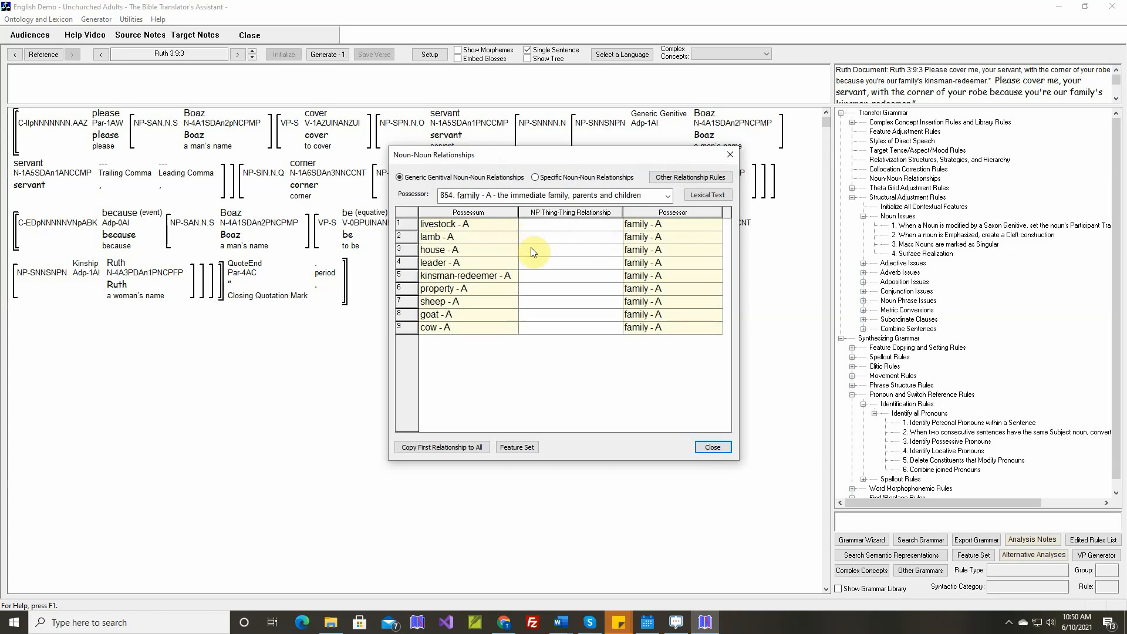
left_click(616, 225)
left_click(562, 251)
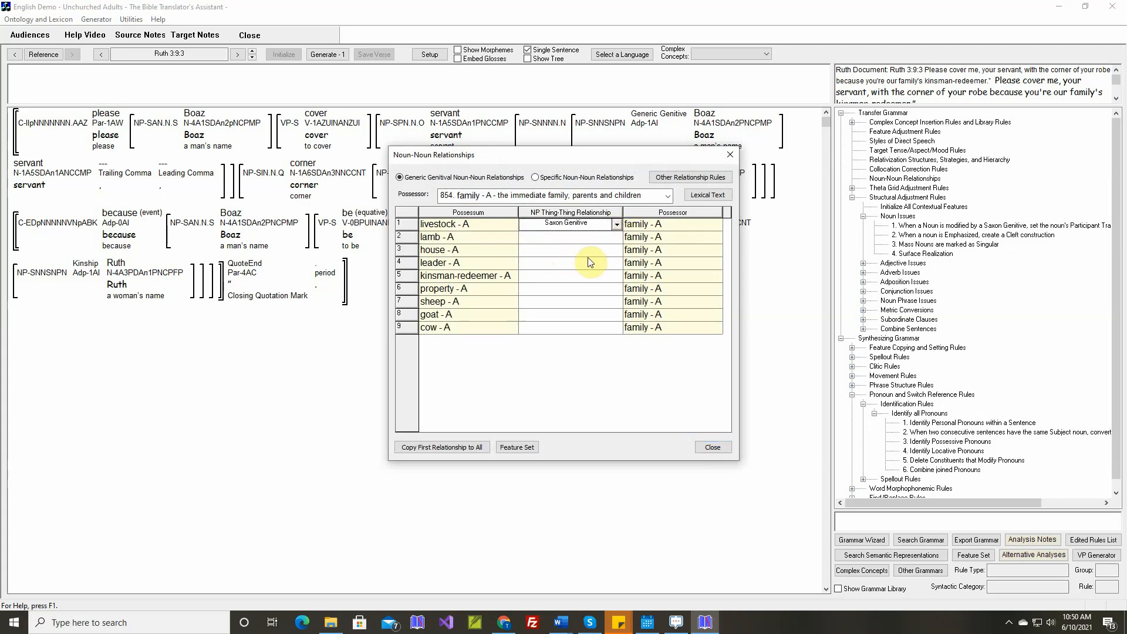
left_click(441, 448)
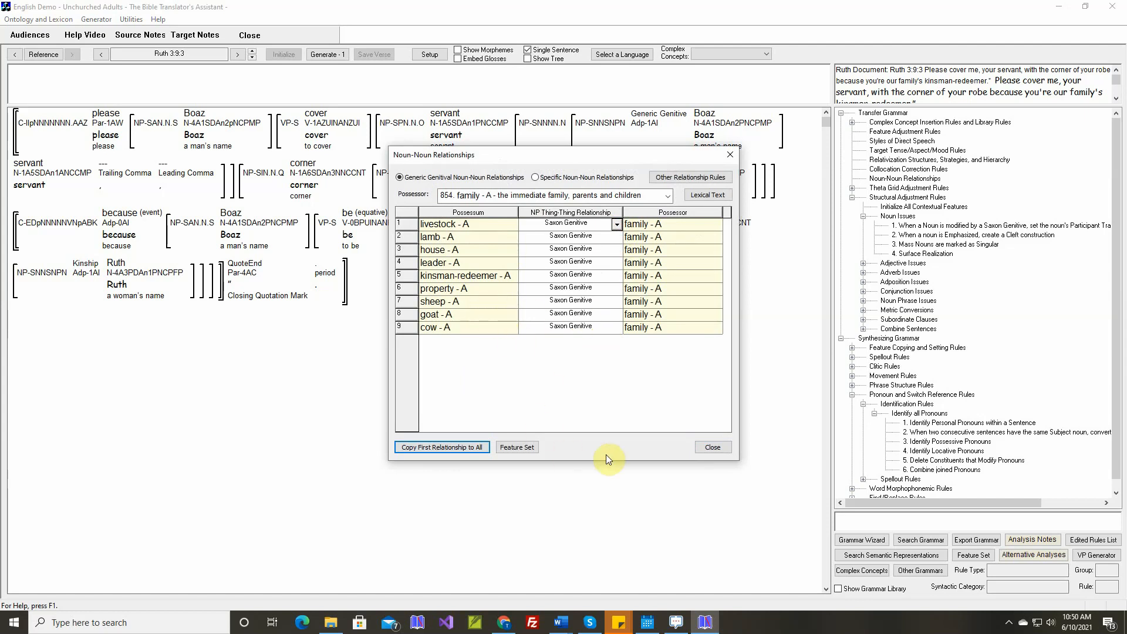
left_click(713, 448)
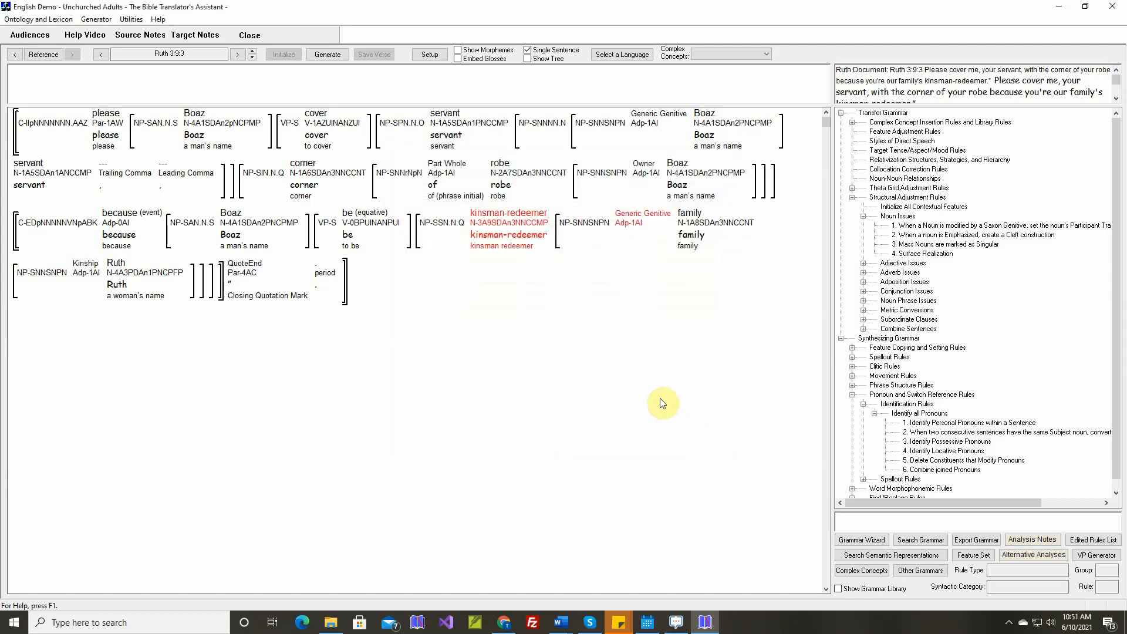
Generate Ruth 3:9:3 and open the General Purpose NP Phrase Structure Rule for noun phrases
left_click(328, 54)
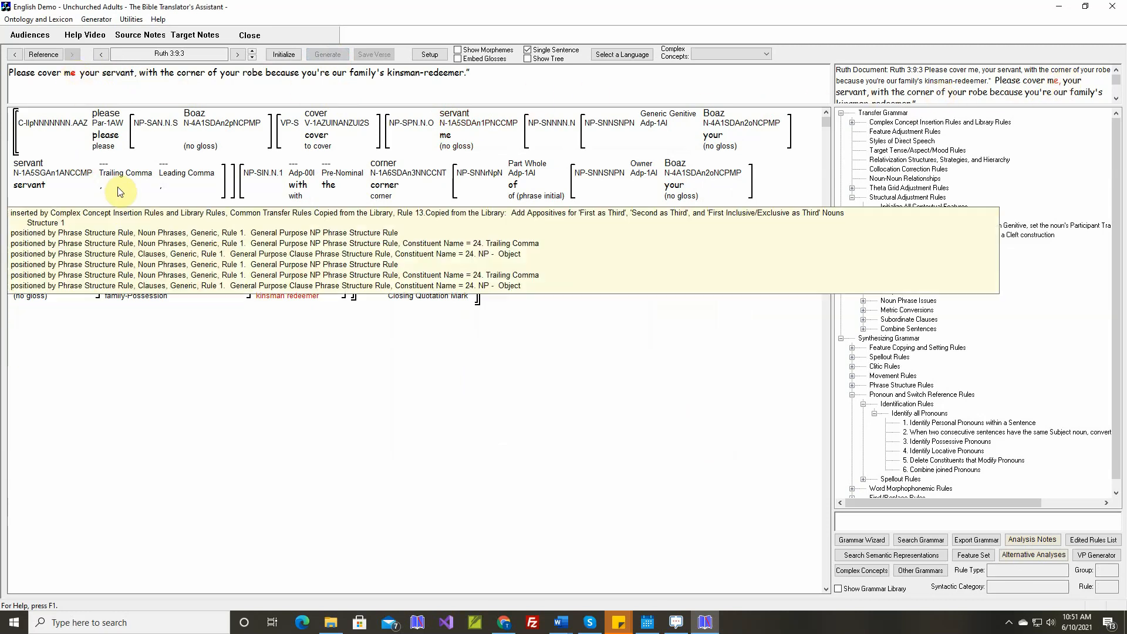
mouse_move(163, 193)
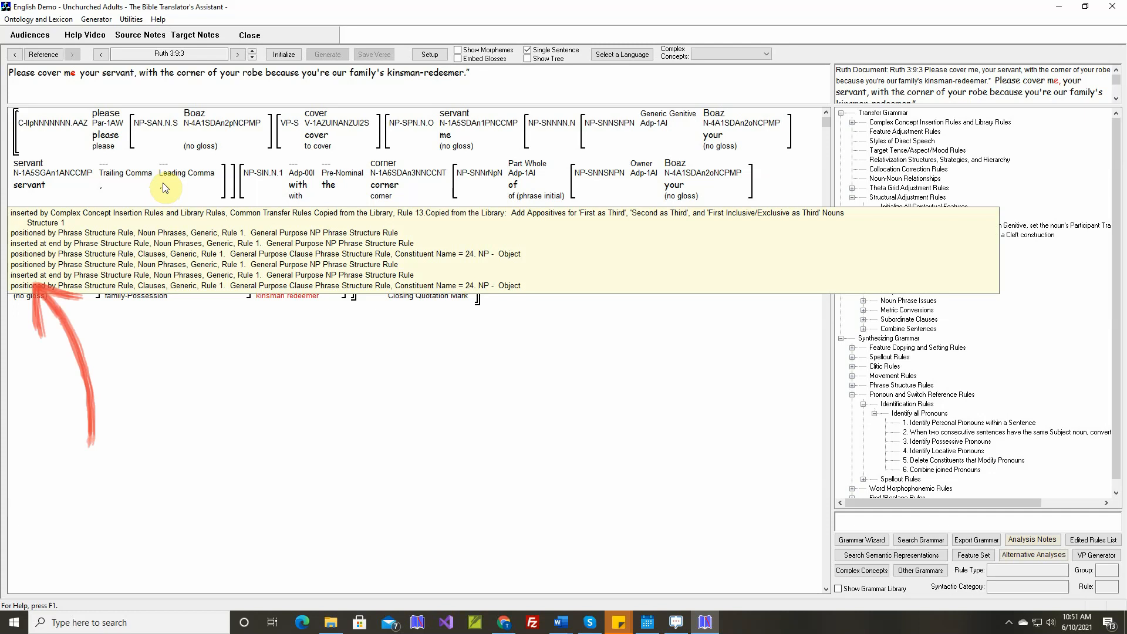
left_click(852, 395)
left_click(853, 385)
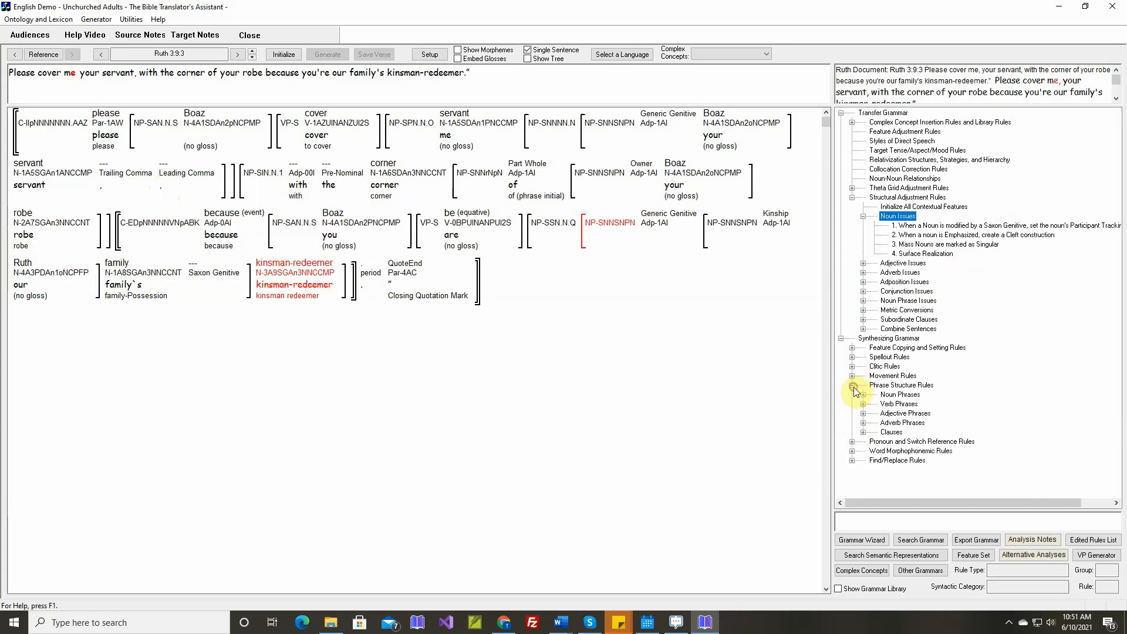
left_click(863, 395)
left_click(874, 404)
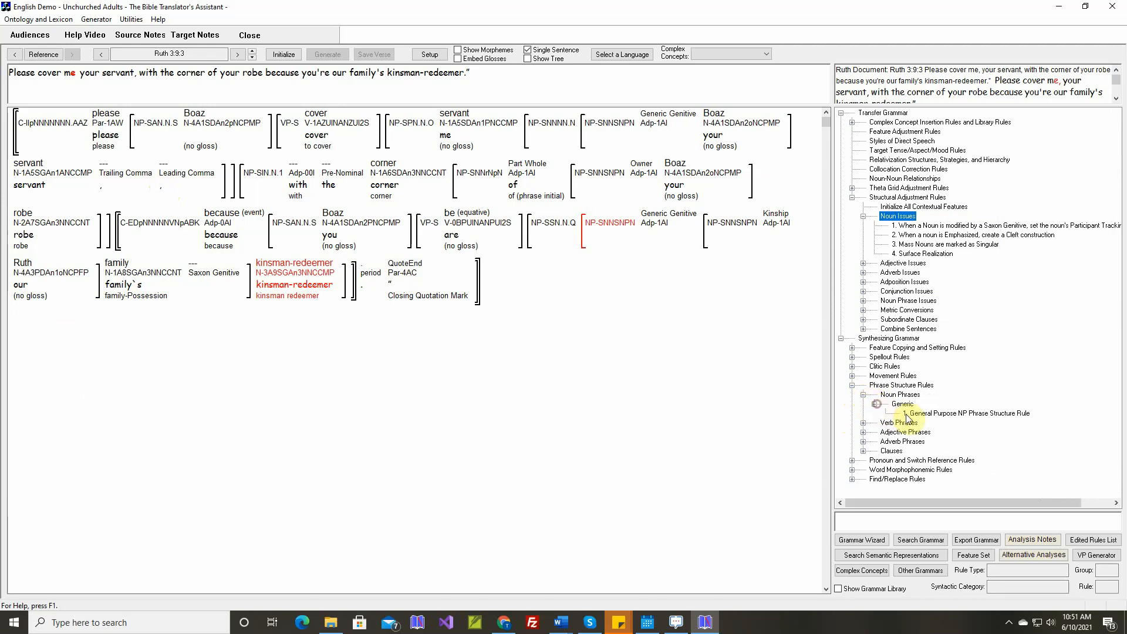
left_click(917, 414)
double_click(916, 414)
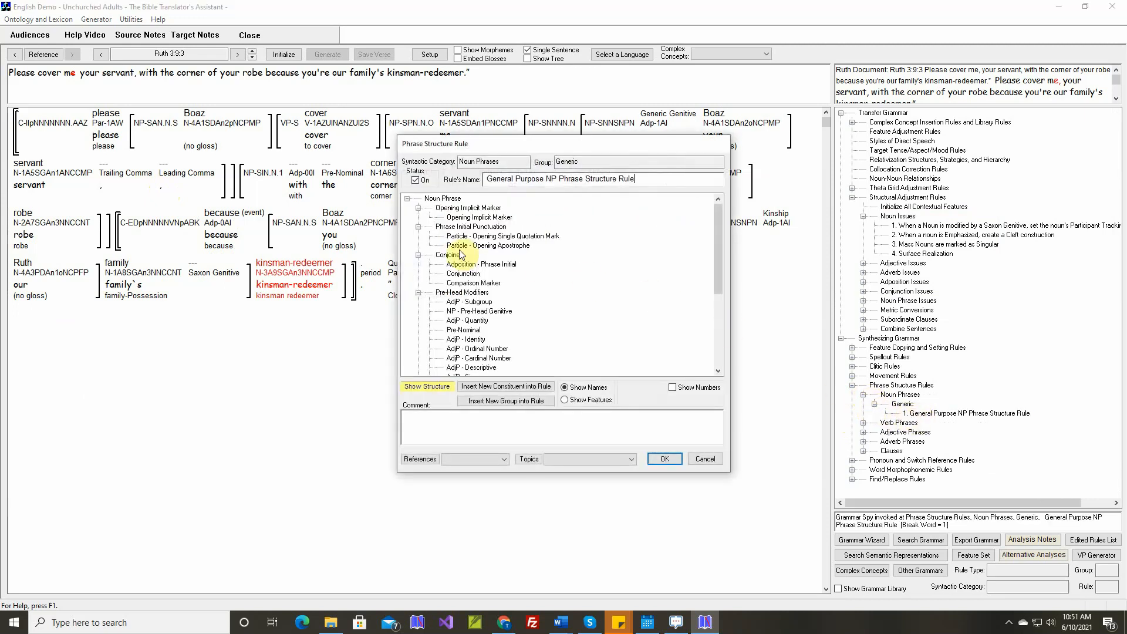
Add a Leading Comma constituent with comment "Ruth 3:9:3" to Phrase Initial Punctuation, place it after Particle - Opening Apostrophe, and save the rule
left_click(480, 226)
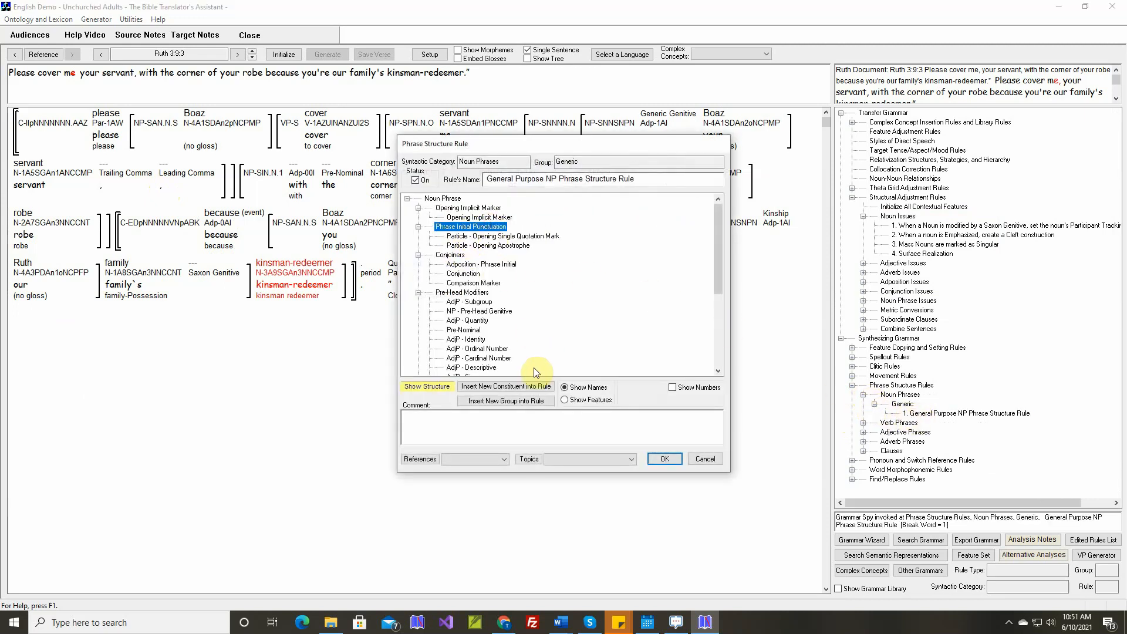
left_click(526, 387)
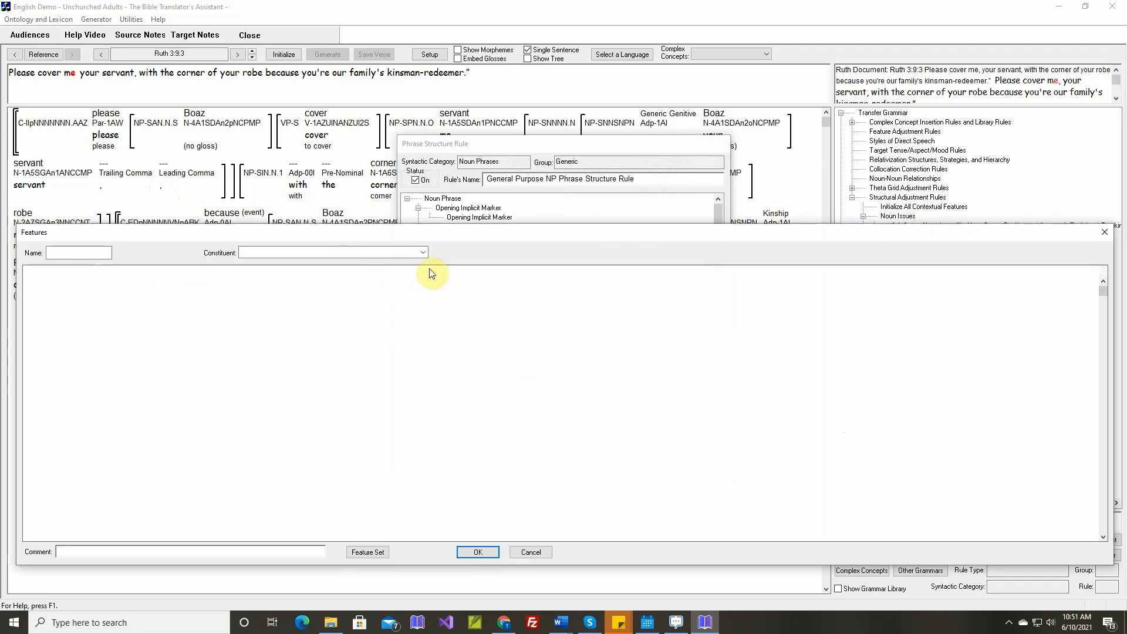
left_click(424, 252)
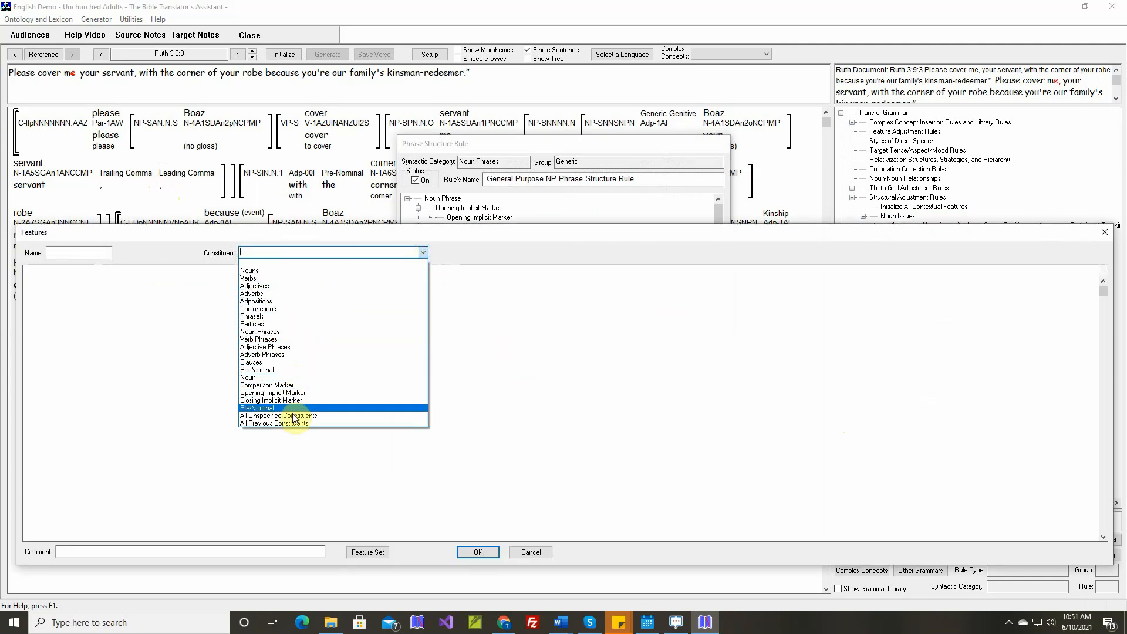
left_click(326, 251)
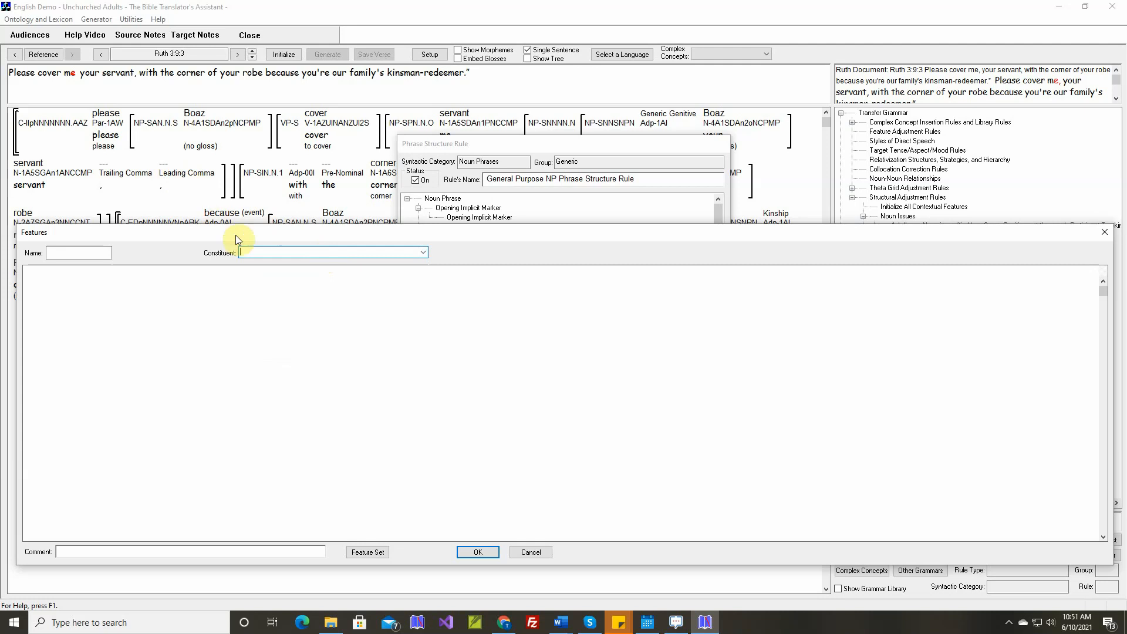
type("Leading")
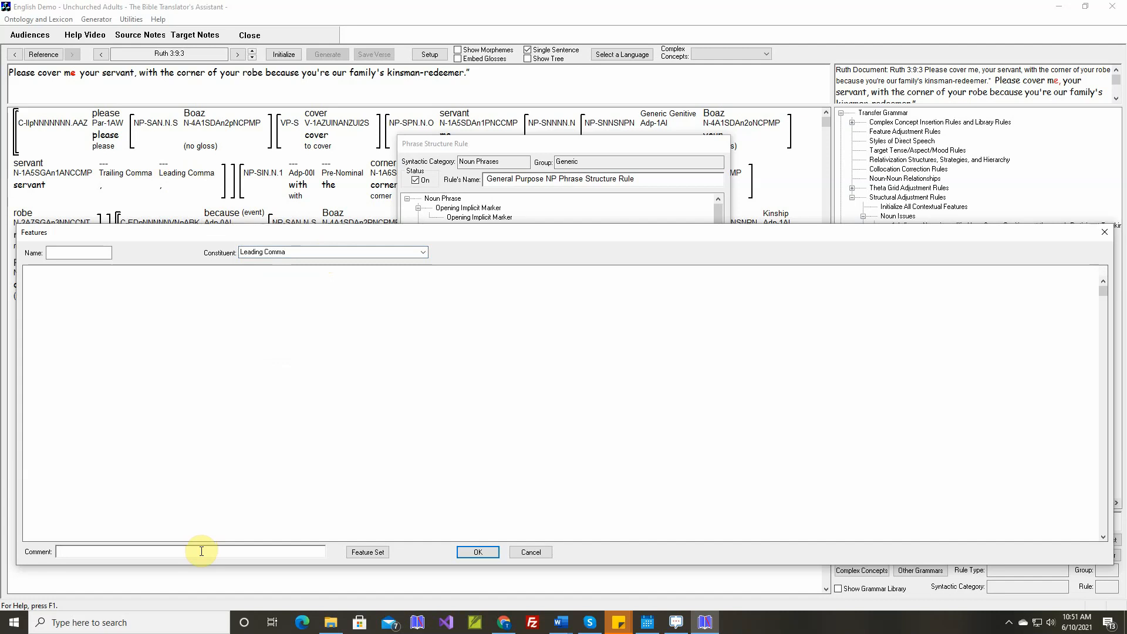
type("Ruth 3:9:3")
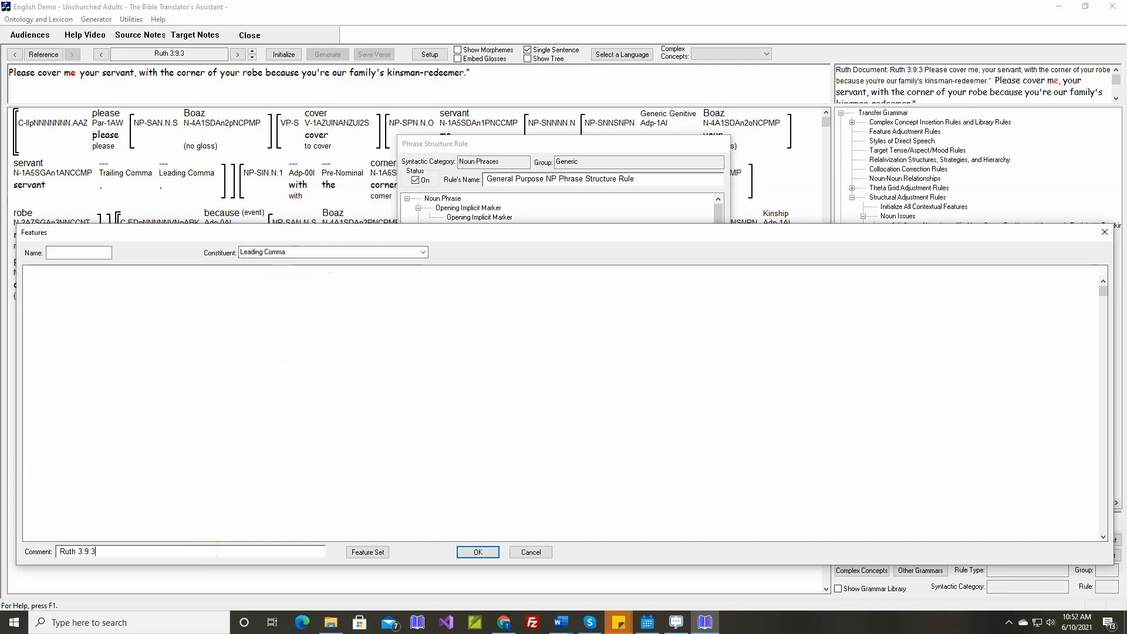
left_click(485, 553)
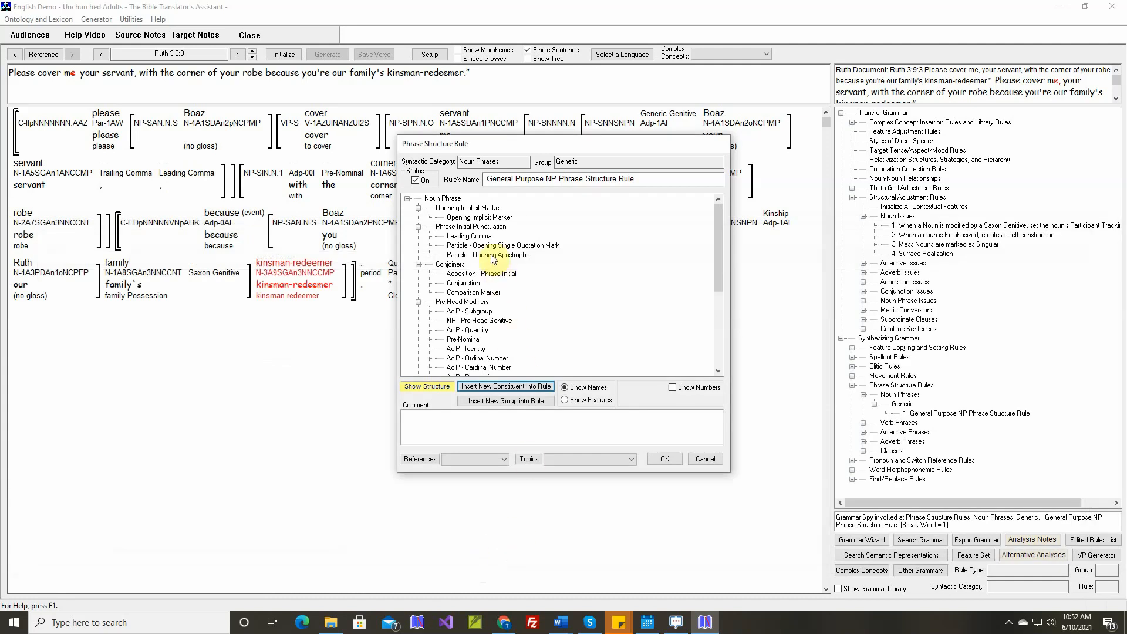
left_click_drag(485, 241, 485, 259)
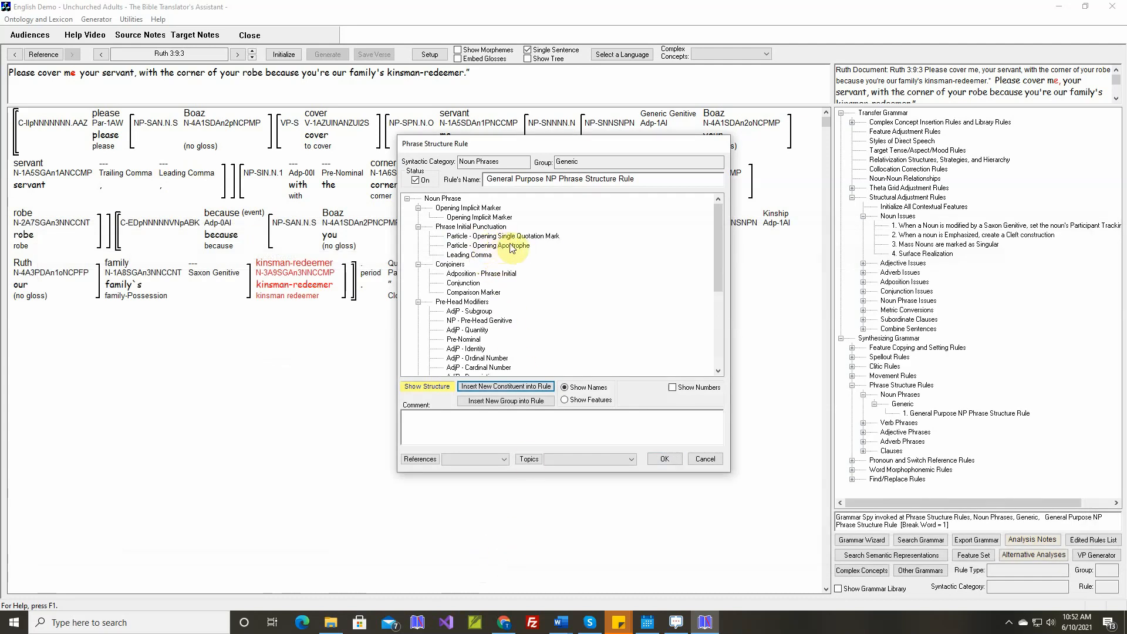
left_click(666, 459)
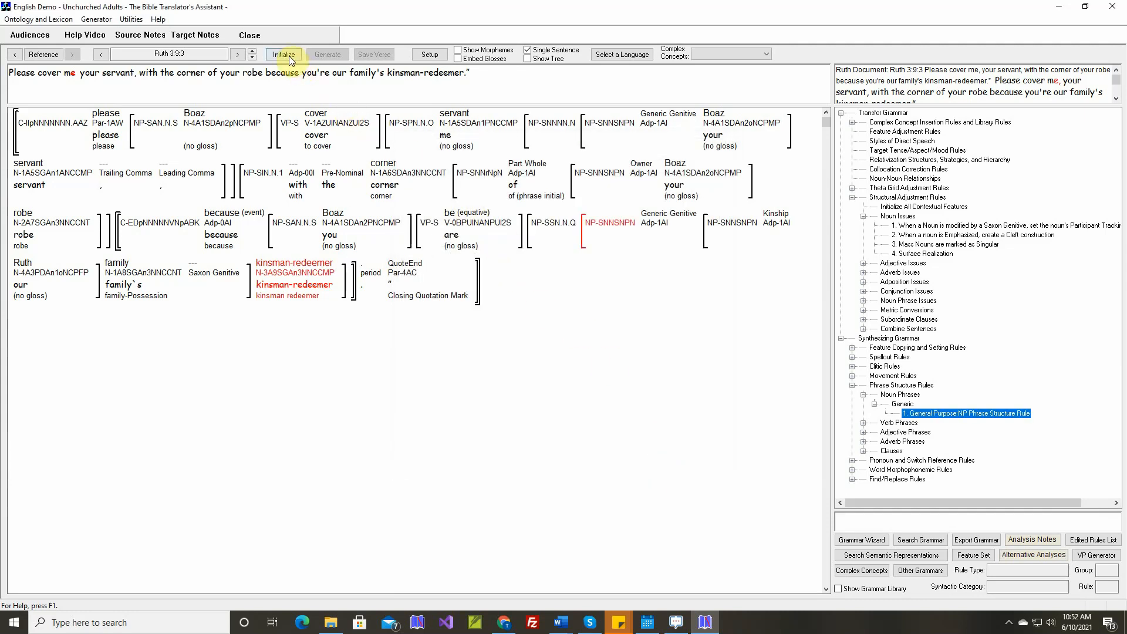
Reinitialize and regenerate Ruth 3:9:3, and compare the generated text with the reference document
left_click(283, 54)
left_click(326, 54)
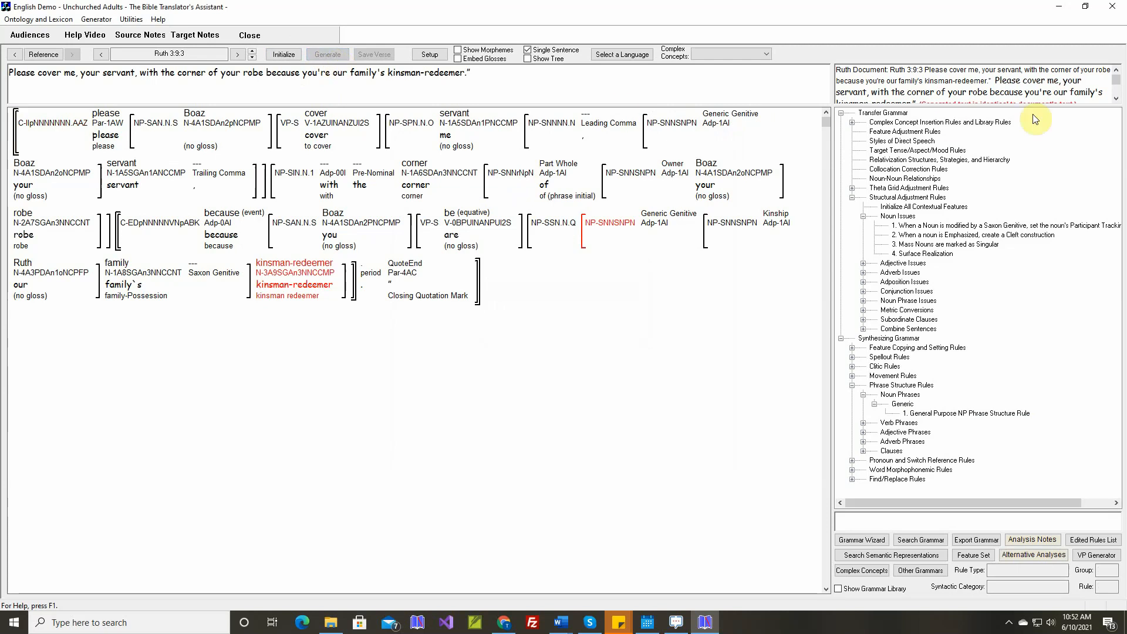
left_click(1116, 99)
left_click(1116, 100)
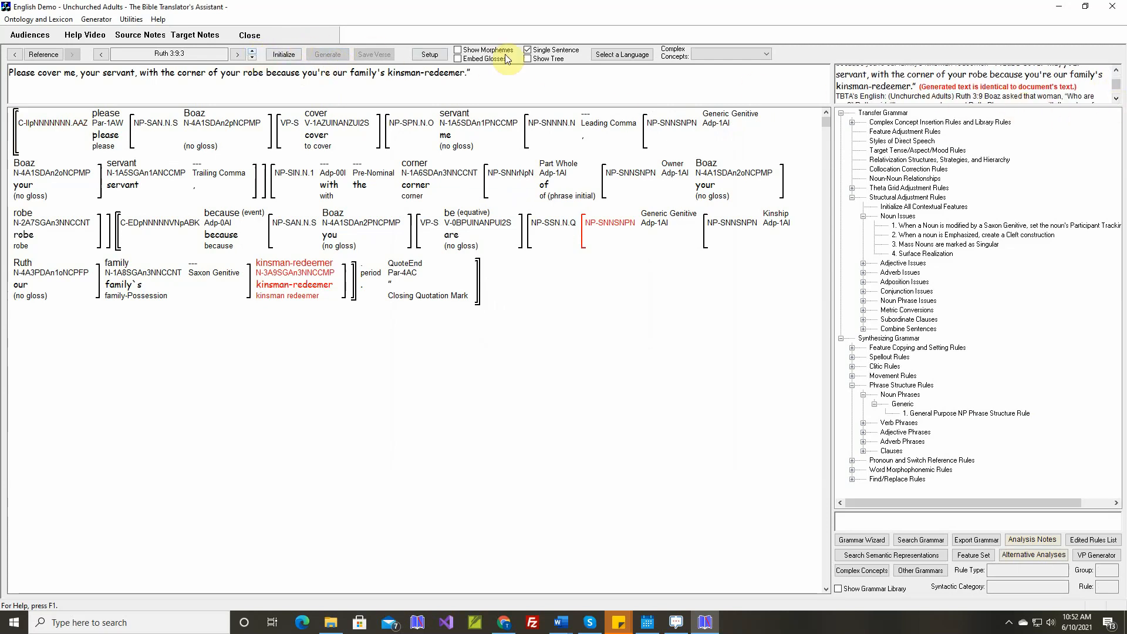
Turn off single-sentence mode and generate the whole verse Ruth 3:9
left_click(527, 50)
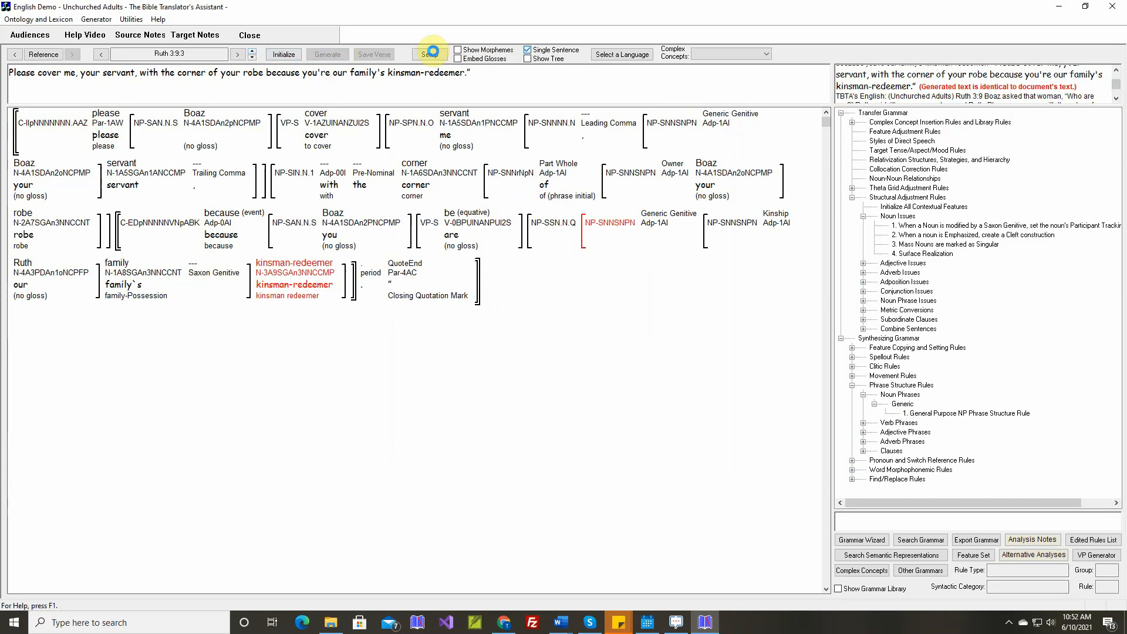
left_click(332, 56)
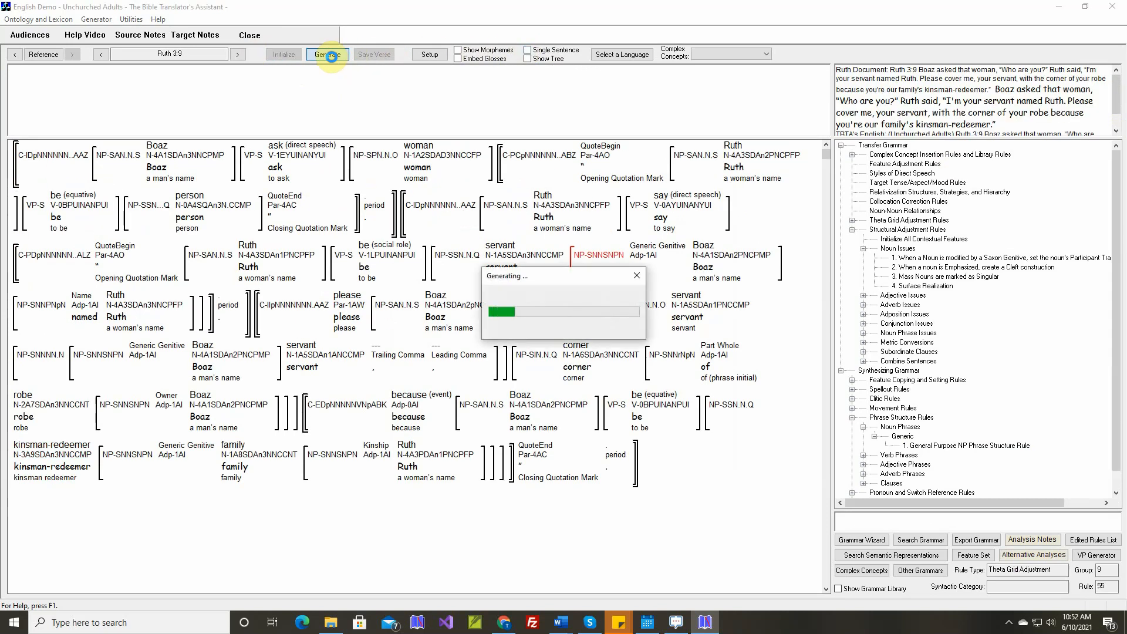